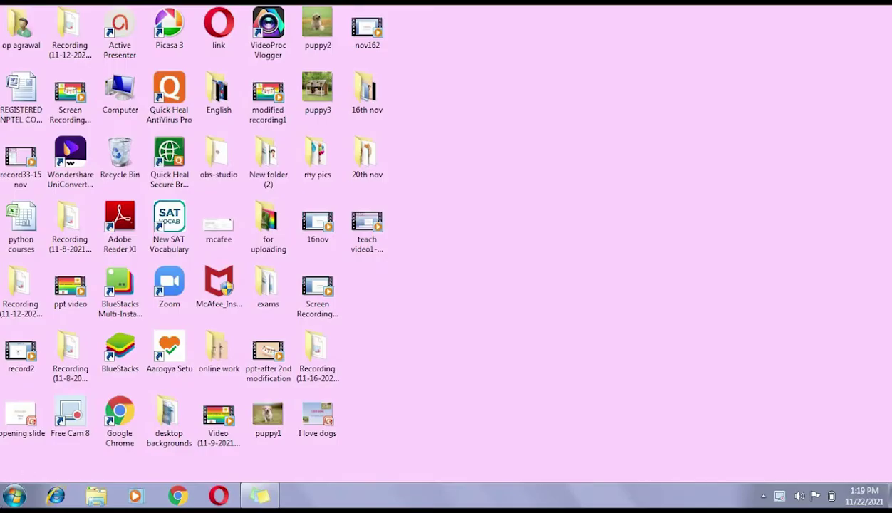
Launch PowerPoint 2007 with a blank presentation, maximize it, and close the Slides/Outline pane.
left_click(14, 495)
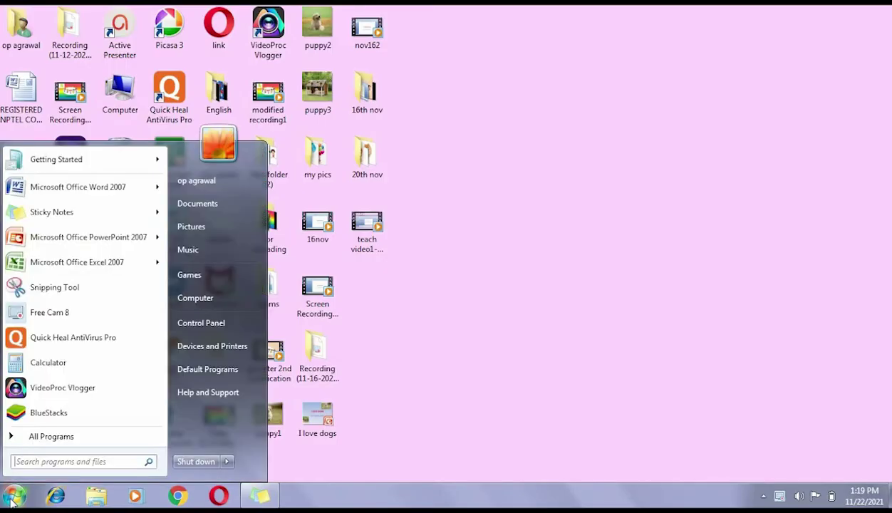
left_click(125, 238)
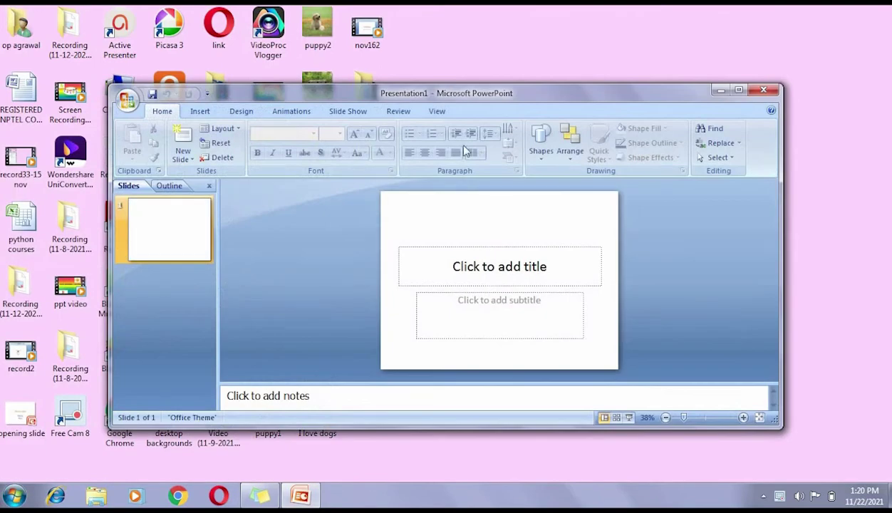
left_click(738, 90)
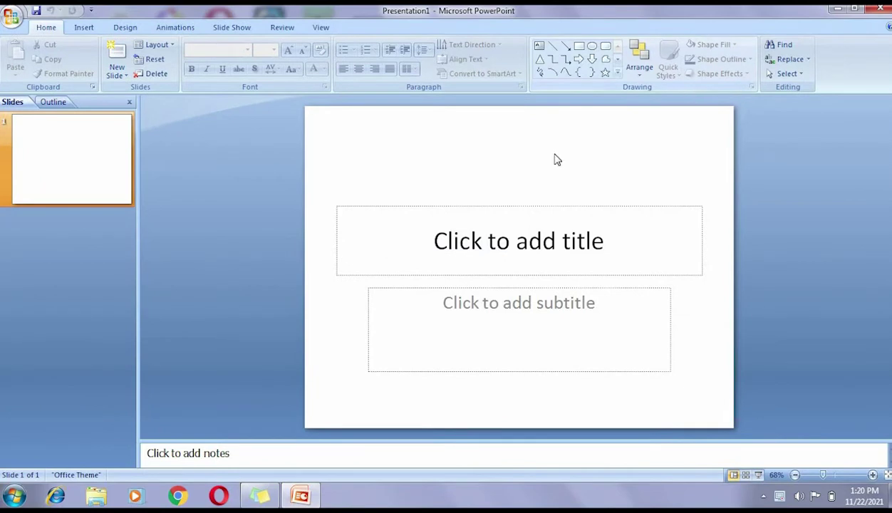
left_click(130, 104)
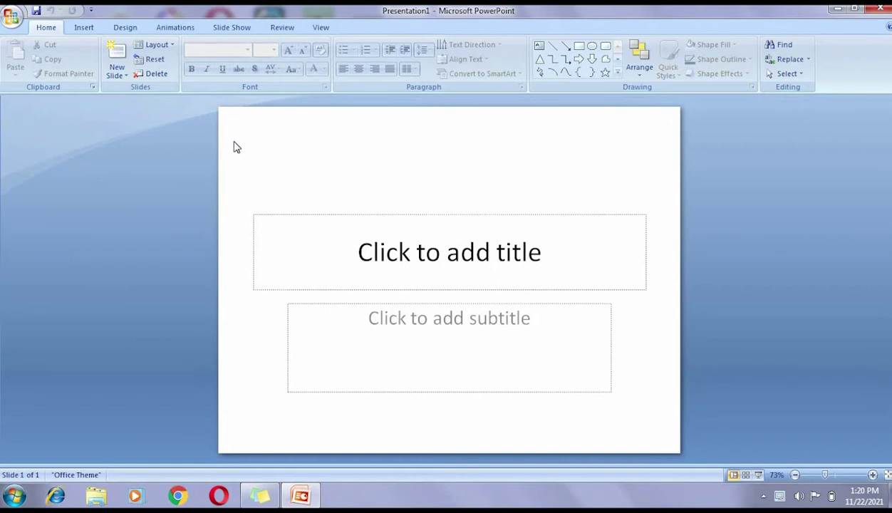
Enter 'About Dogs' as the slide title.
left_click(346, 254)
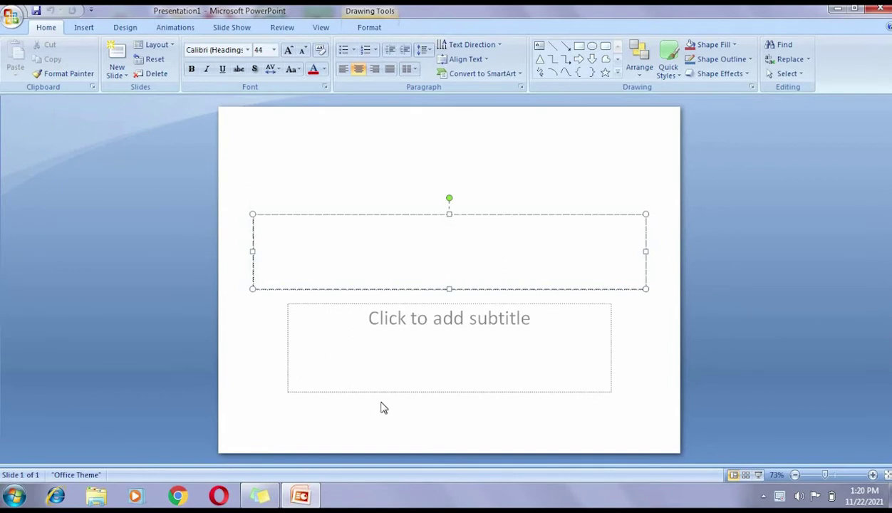
left_click(420, 341)
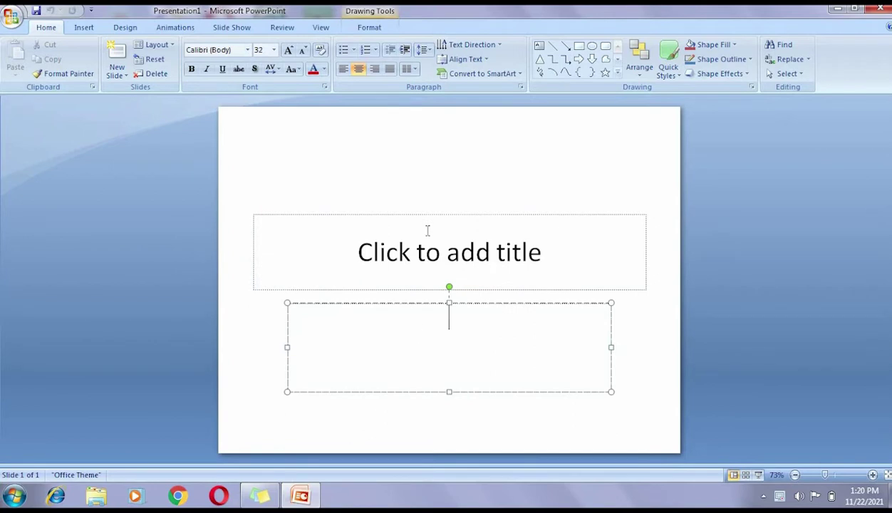
left_click(415, 259)
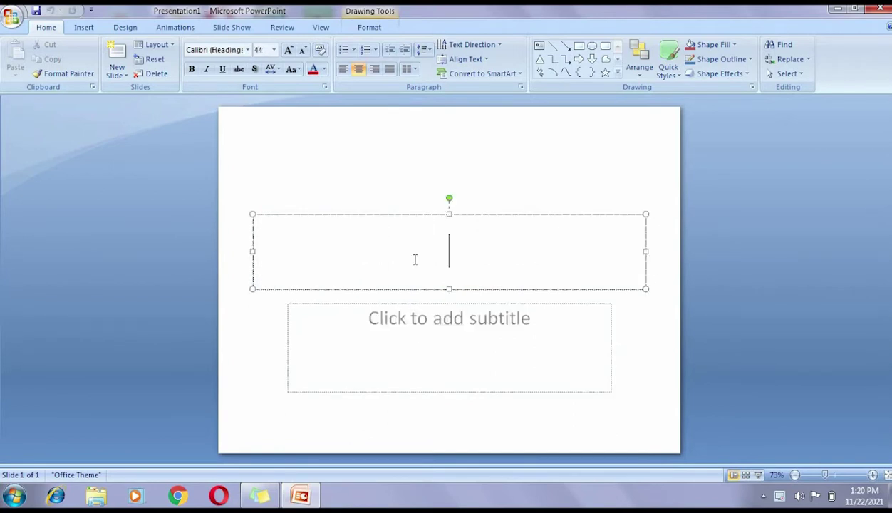
type("Ab")
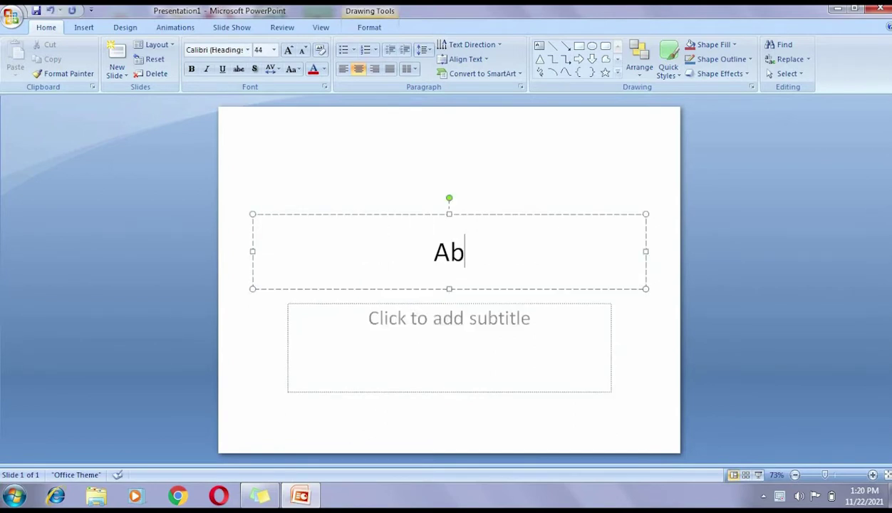
type("out D")
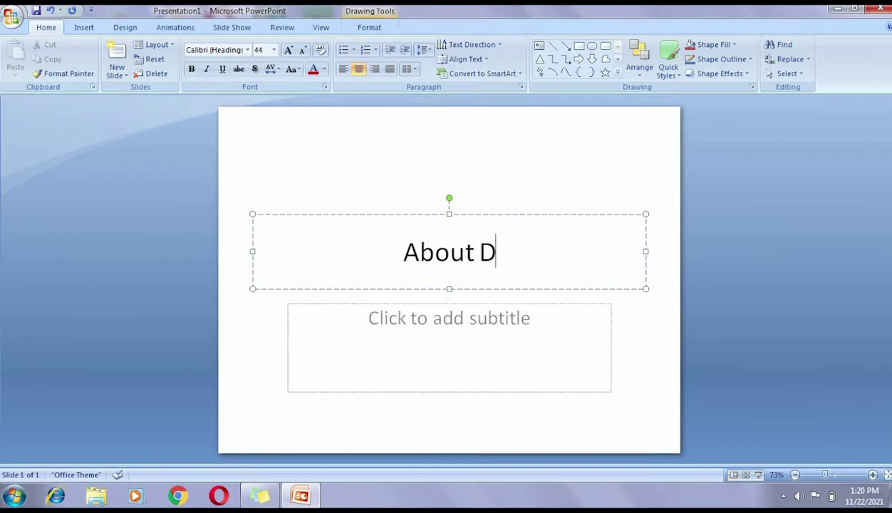
type("ogs")
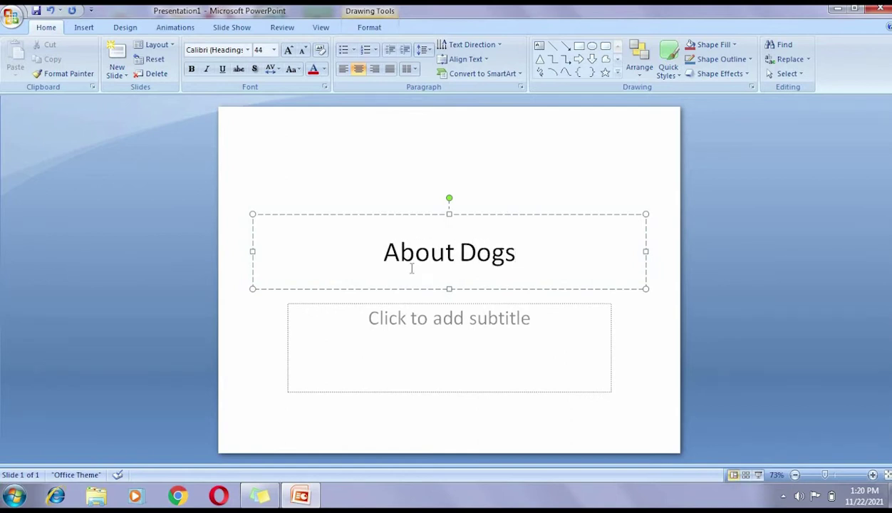
Write the two-line subtitle: 'Made by', then the author's name on the next line.
left_click(399, 328)
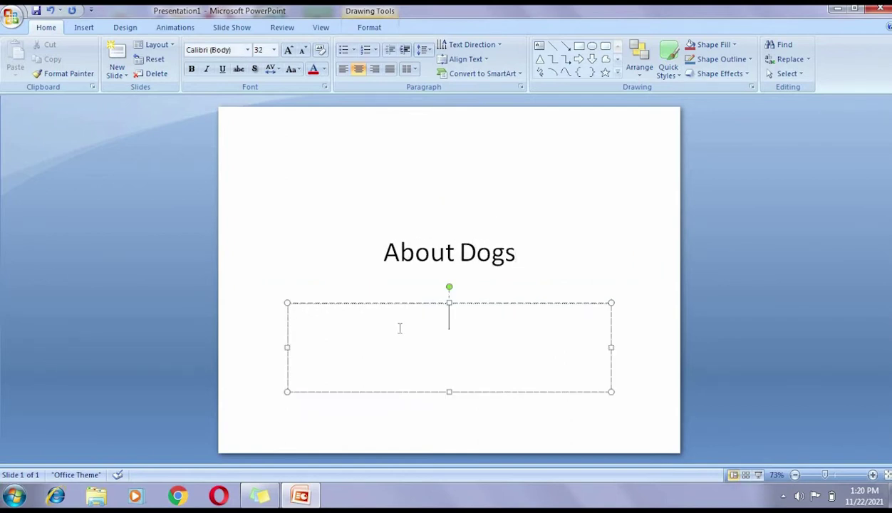
type("Made ")
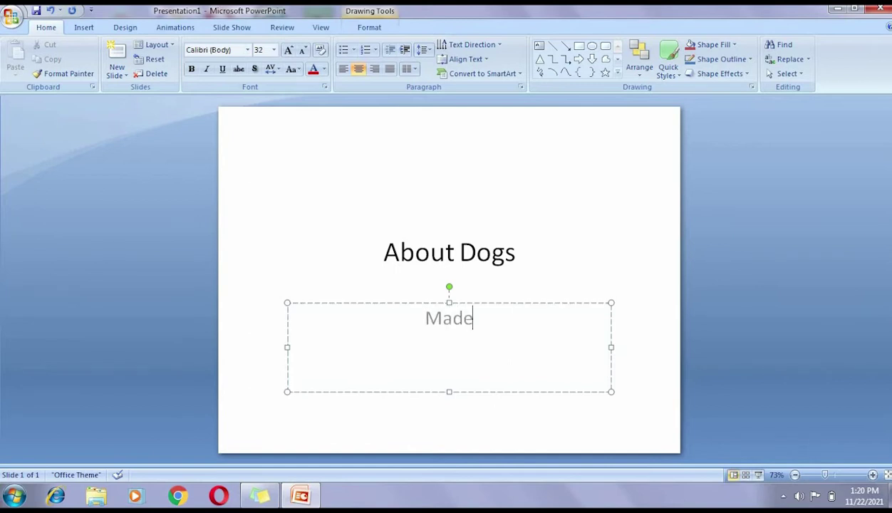
type("by")
key("Return")
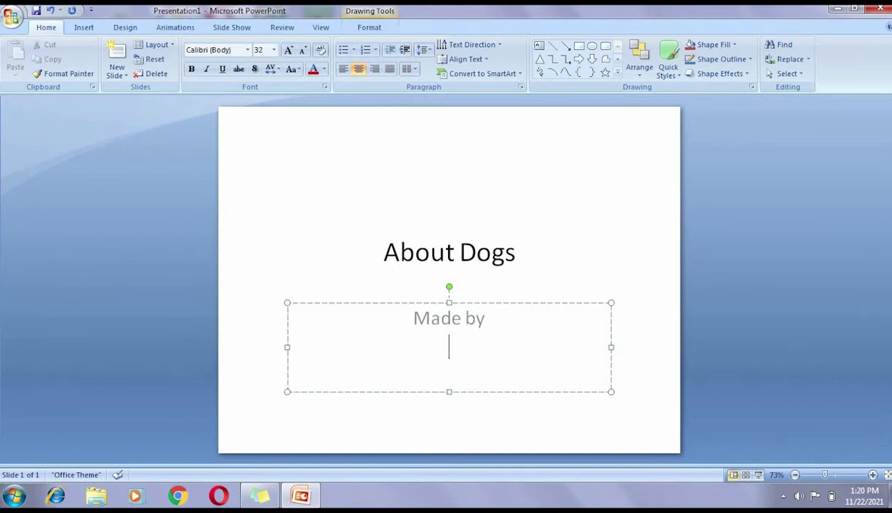
type("Min")
type("ni")
left_click(261, 225)
left_click(280, 349)
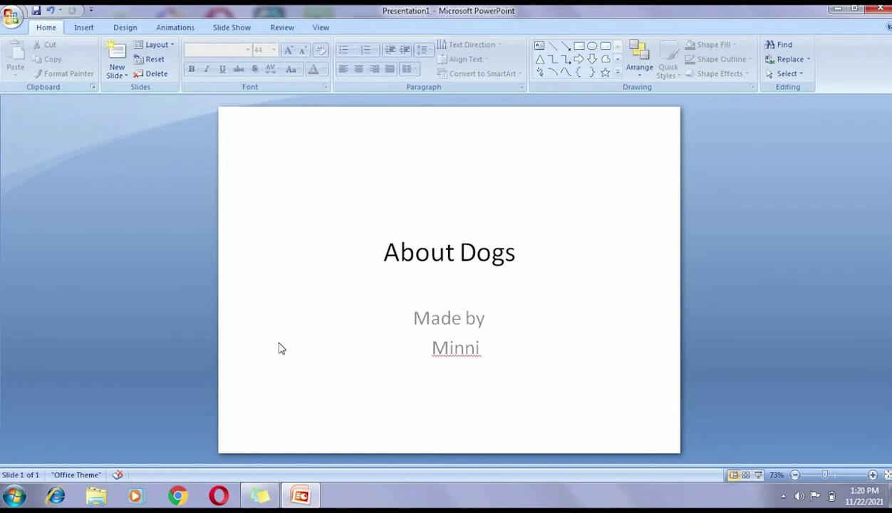
left_click(383, 252)
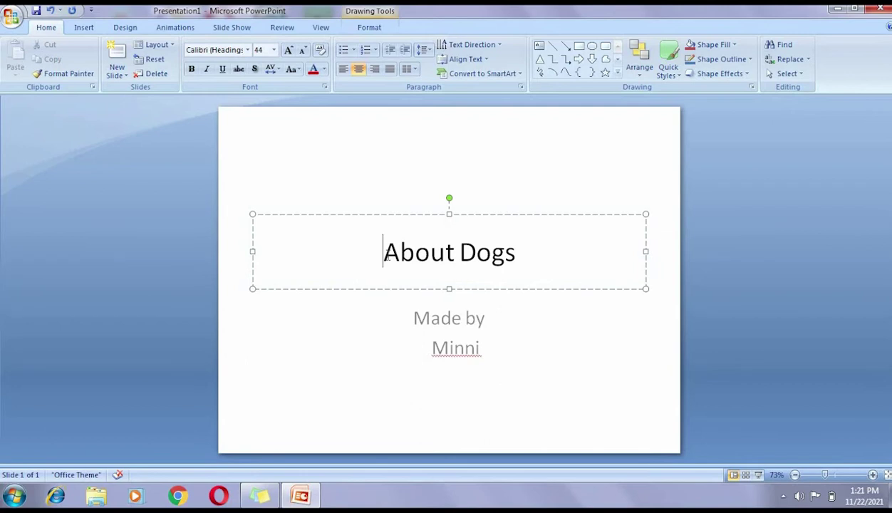
Format the 'About Dogs' title text in Algerian at 54 pt.
left_click_drag(385, 254, 520, 253)
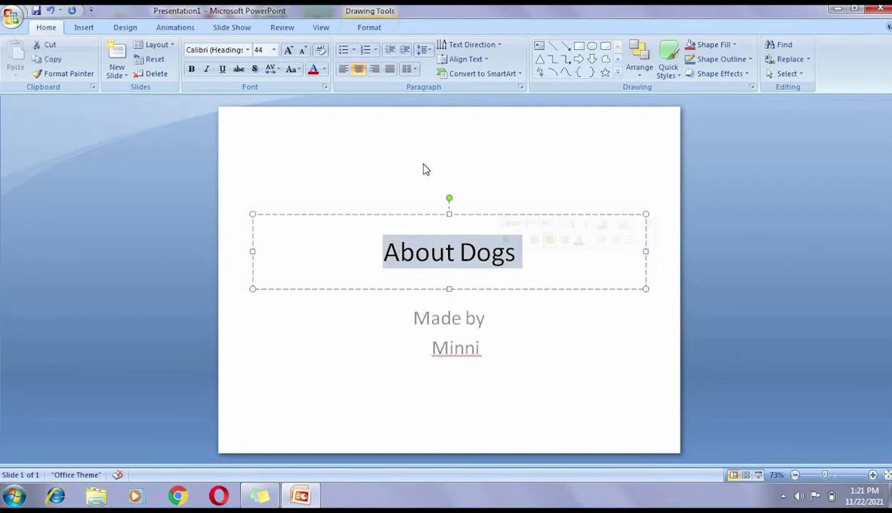
left_click(246, 50)
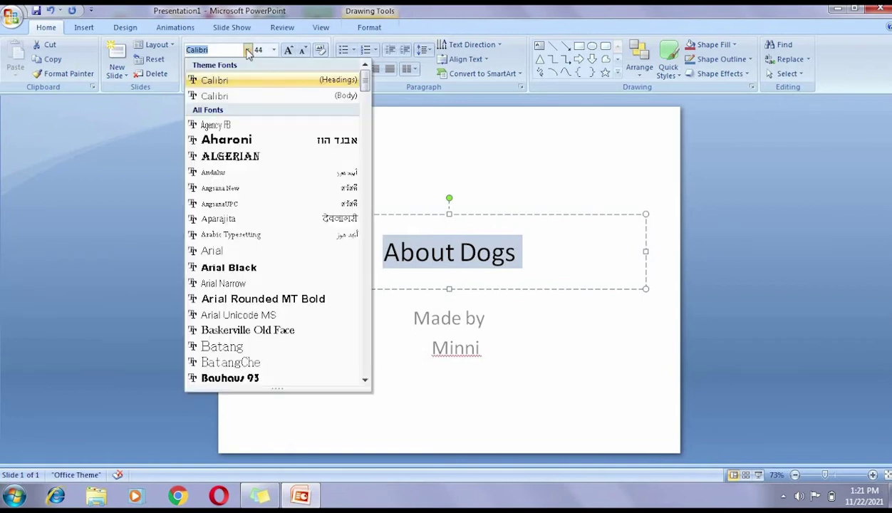
left_click(247, 161)
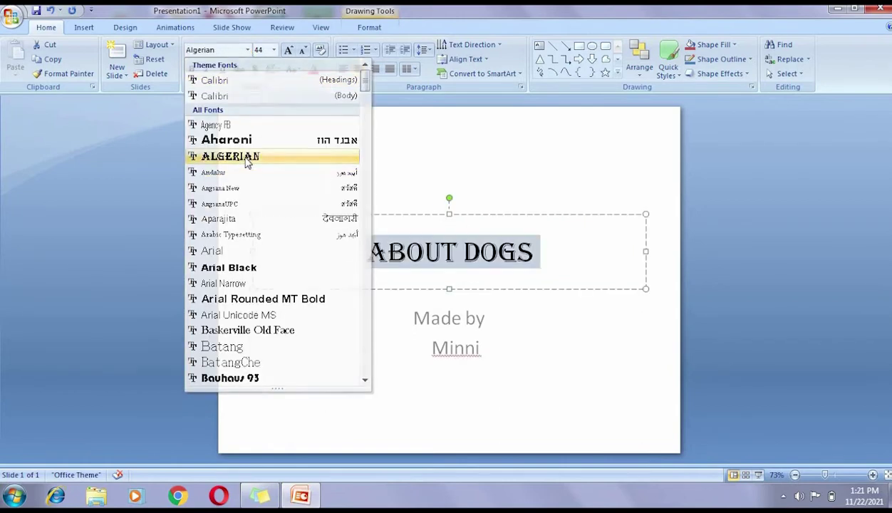
left_click(275, 50)
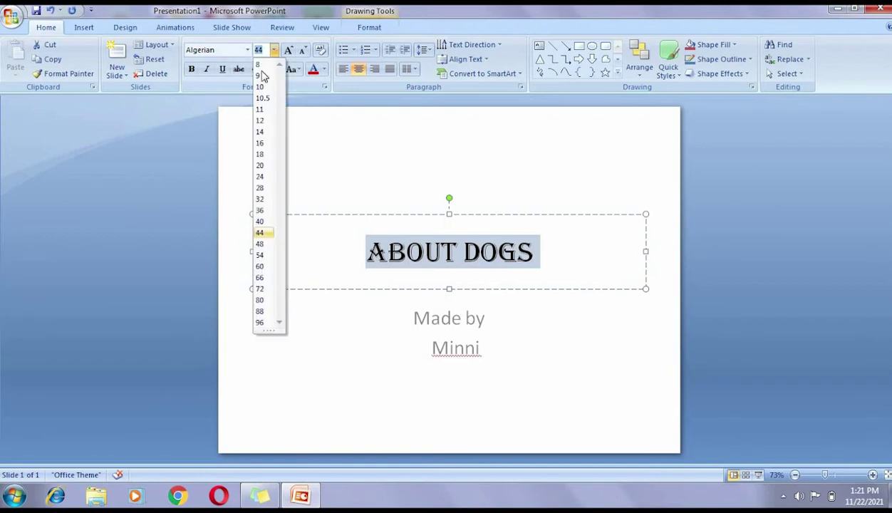
left_click(261, 254)
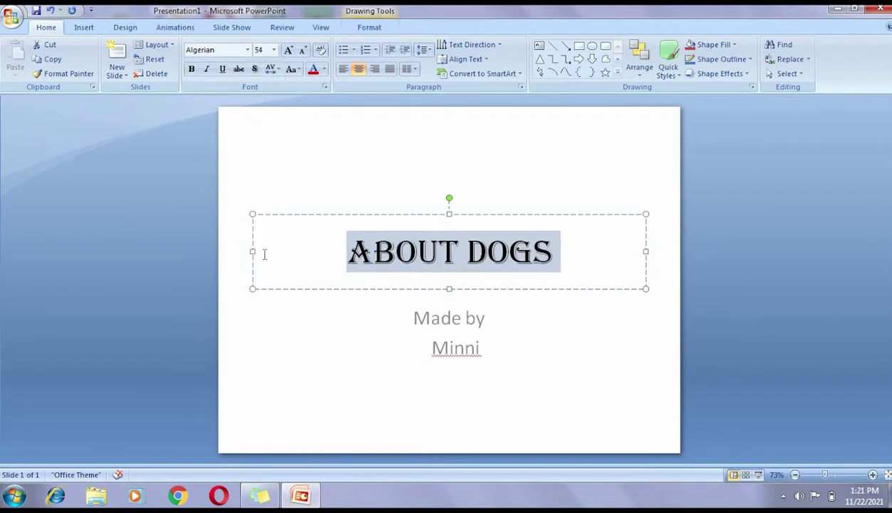
left_click(261, 405)
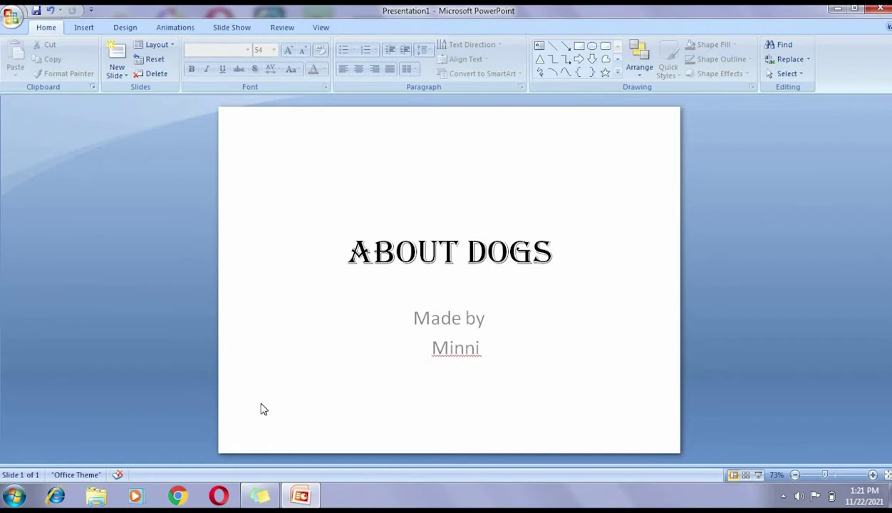
Select the whole subtitle and enlarge it to 40 pt.
left_click(415, 318)
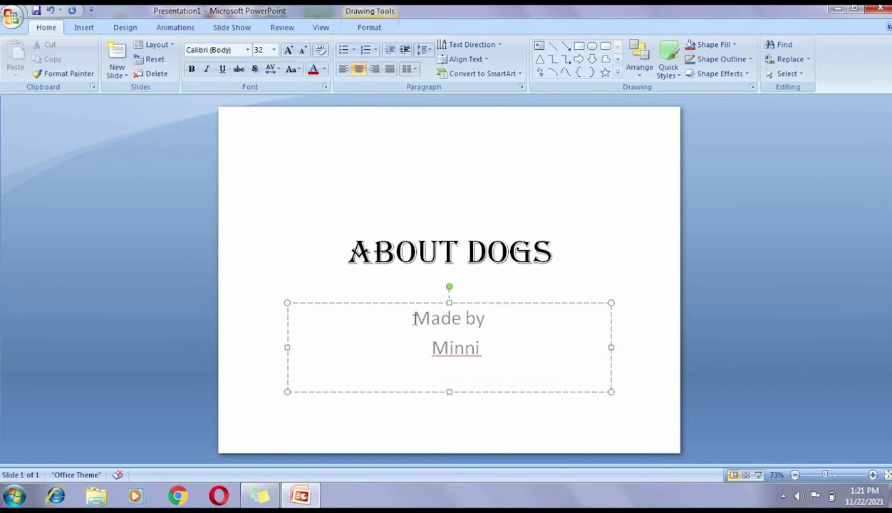
left_click_drag(413, 319, 479, 347)
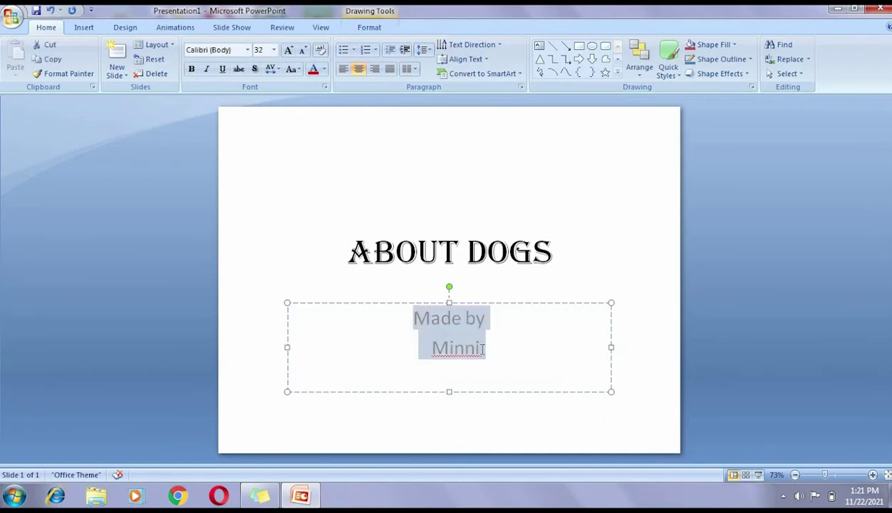
left_click(248, 50)
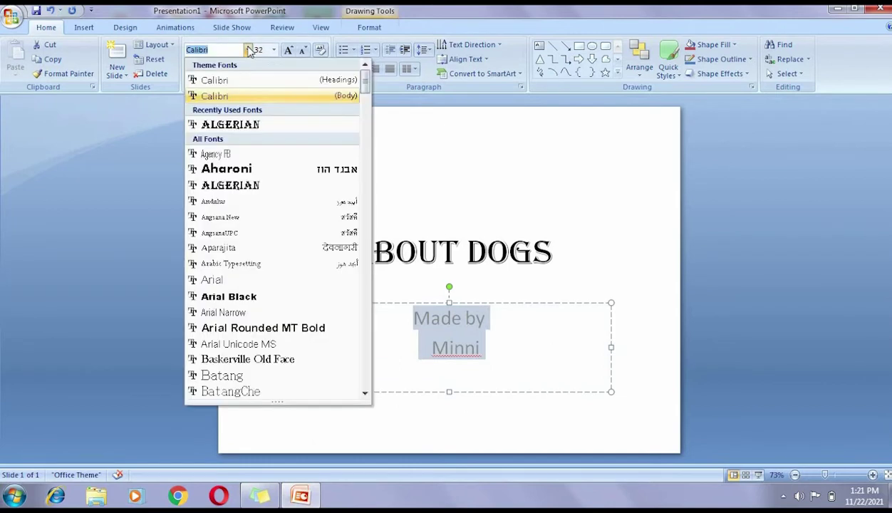
left_click(364, 393)
left_click_drag(365, 398, 365, 398)
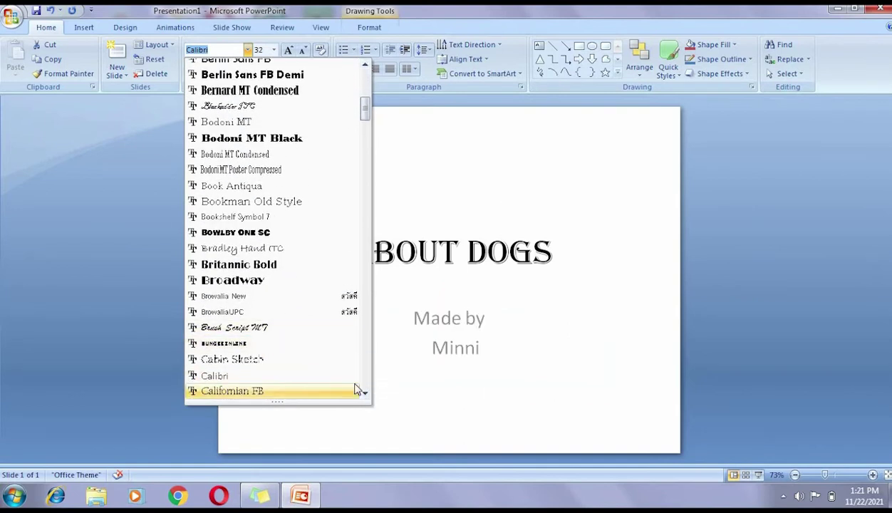
left_click(365, 395)
left_click_drag(365, 395, 365, 396)
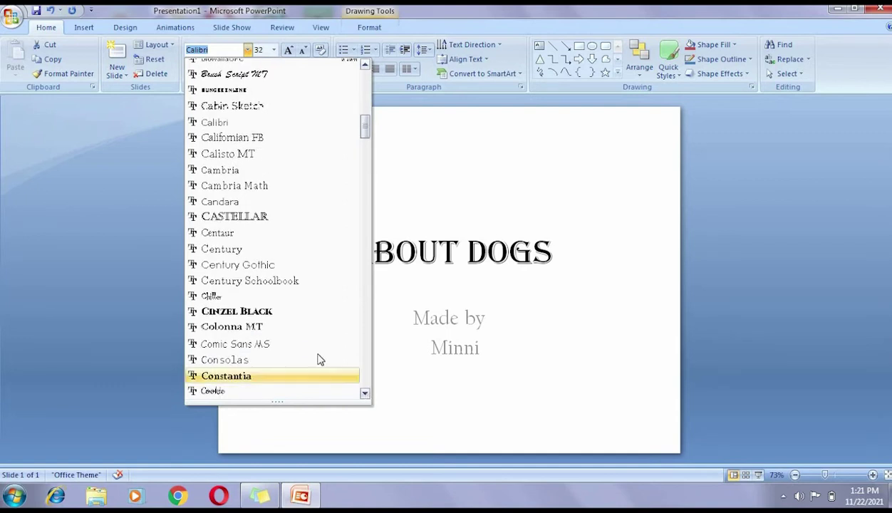
left_click(273, 49)
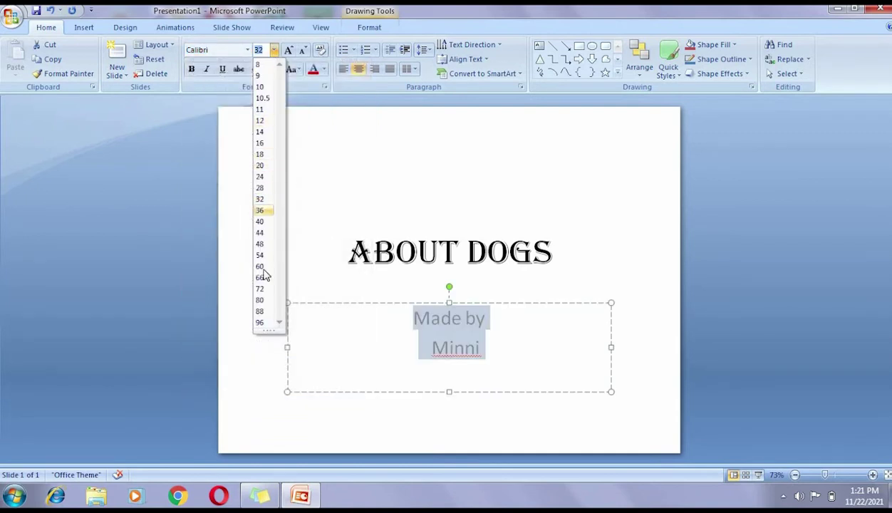
left_click(259, 222)
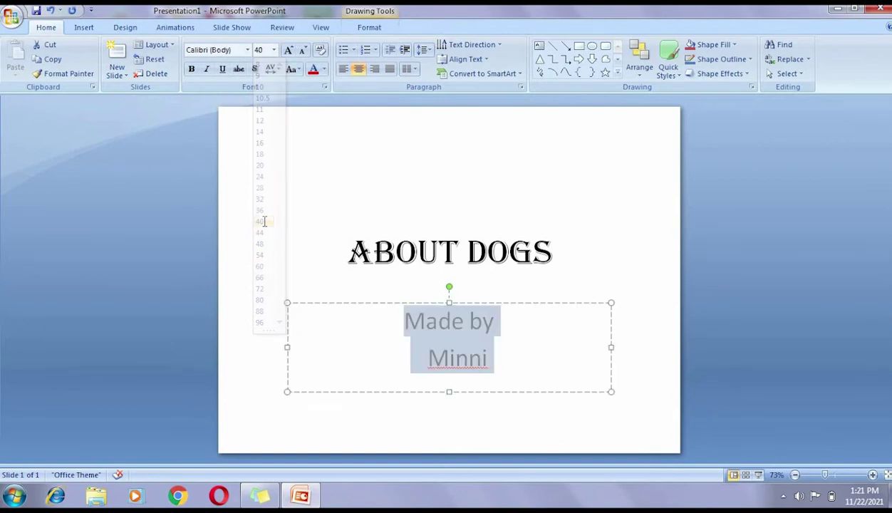
Change the subtitle font to Comic Sans MS.
left_click(248, 51)
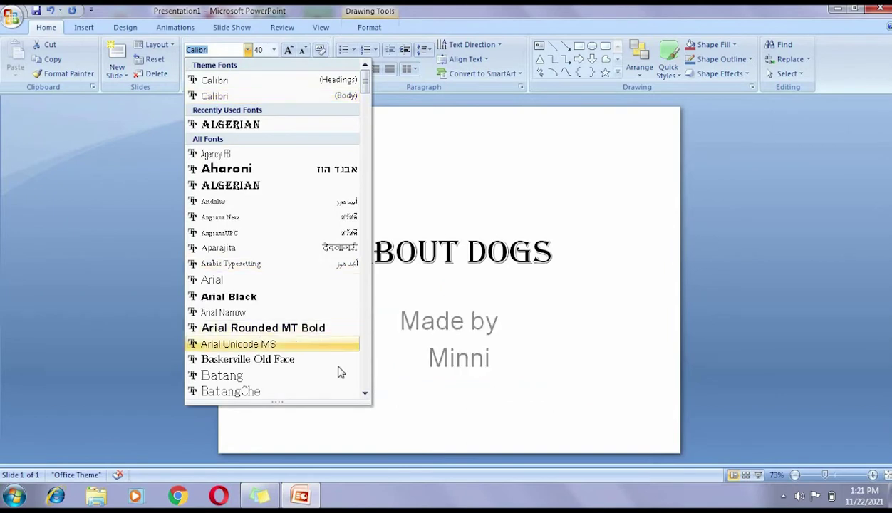
left_click(365, 396)
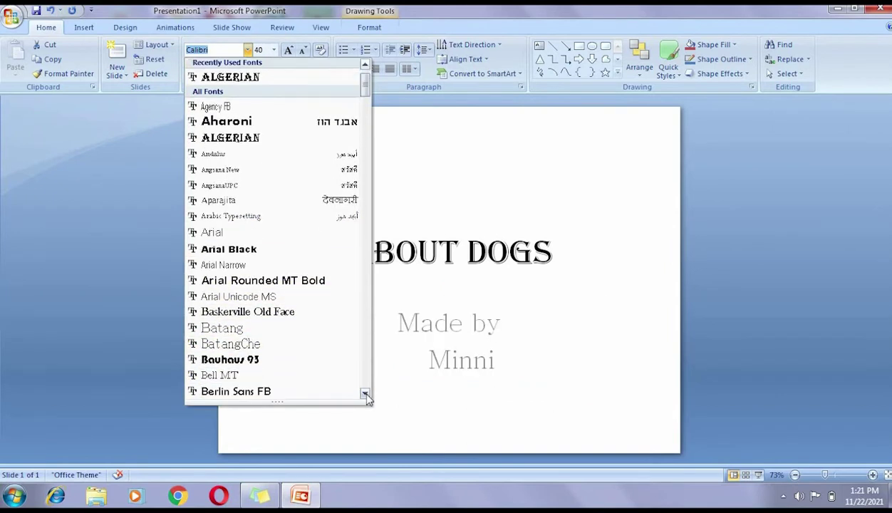
left_click_drag(365, 395, 365, 396)
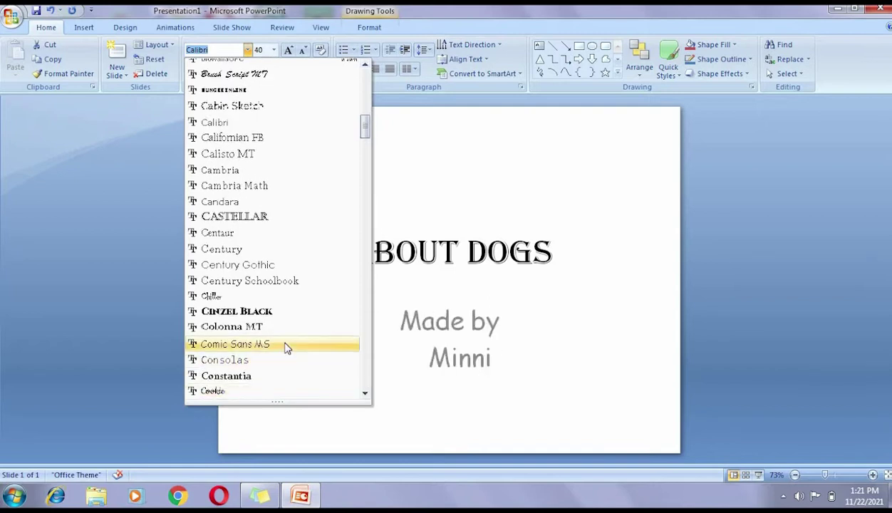
left_click(285, 345)
left_click(291, 178)
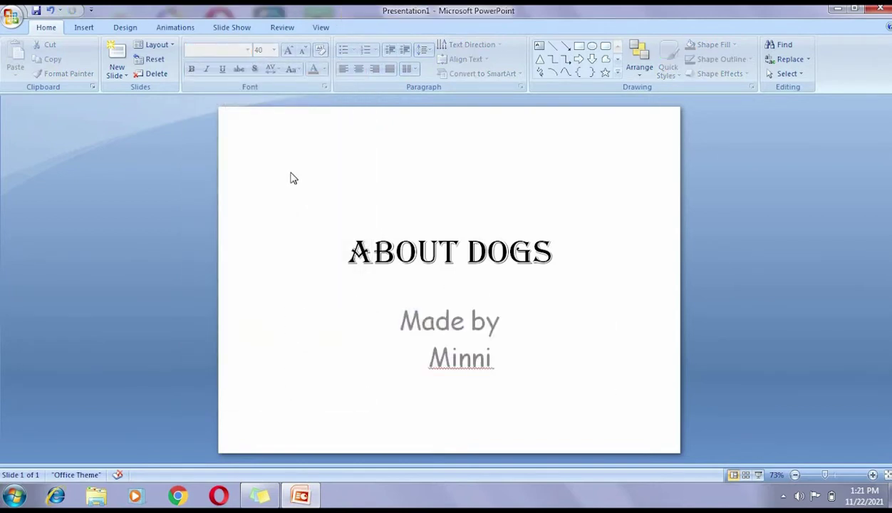
left_click(403, 324)
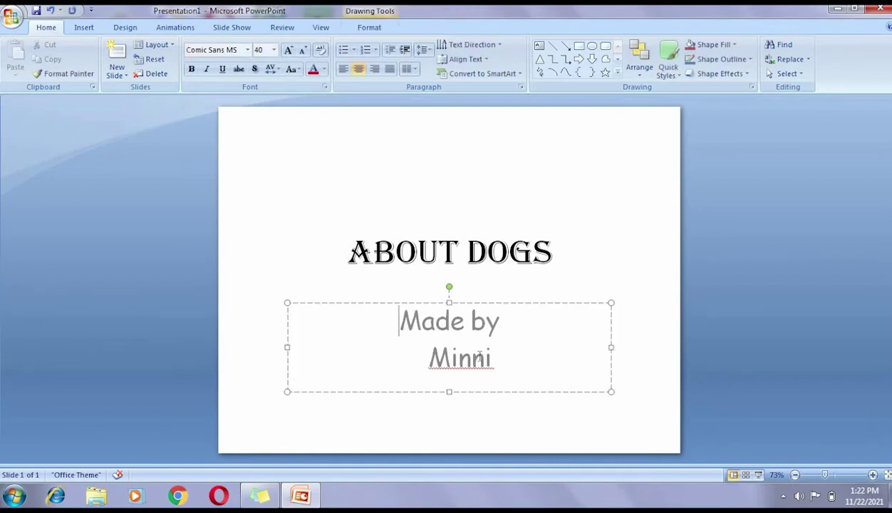
Apply Brush Script MT to the subtitle, initially at size 28.
left_click_drag(397, 314, 495, 369)
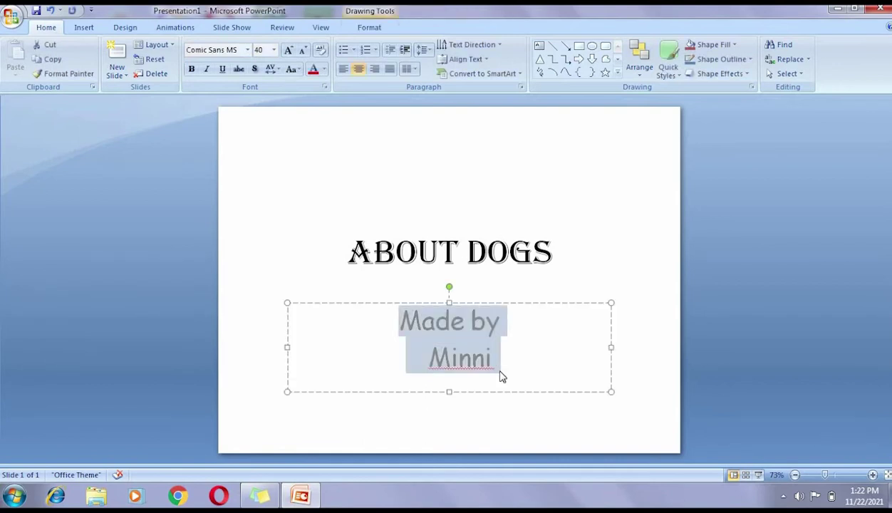
left_click(248, 49)
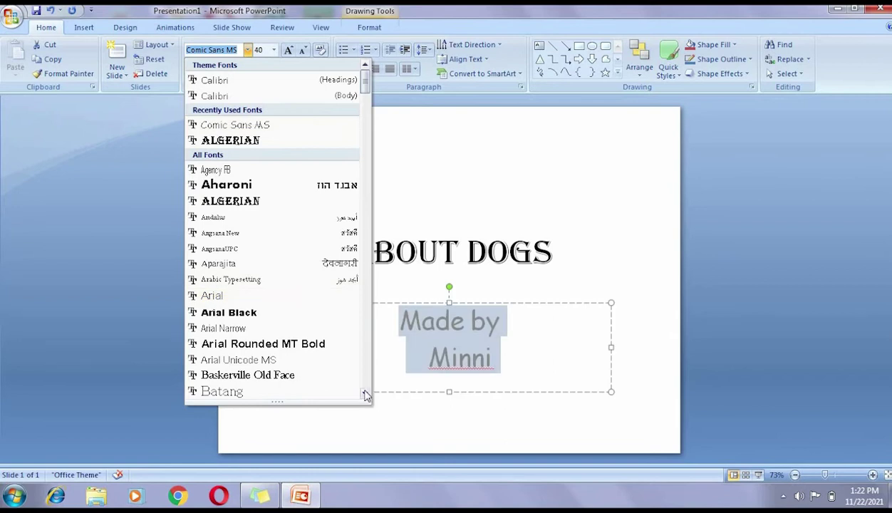
left_click_drag(365, 393, 365, 396)
left_click(291, 343)
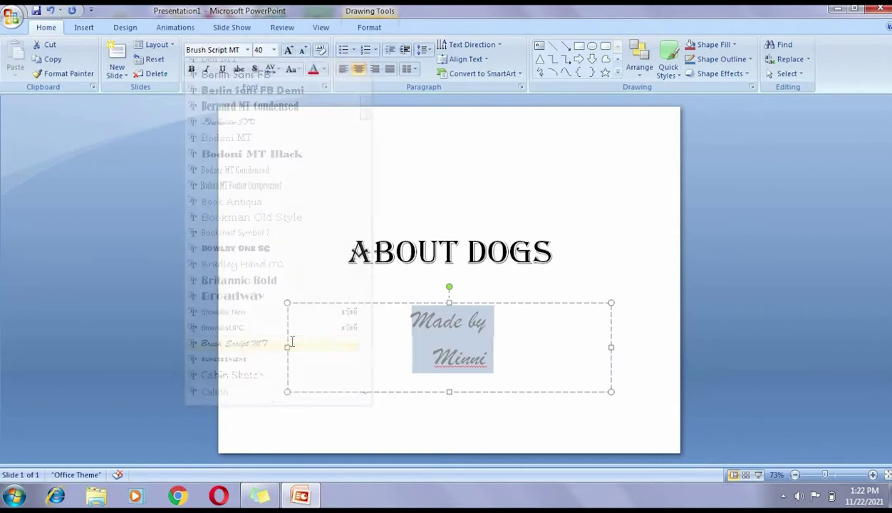
left_click(274, 50)
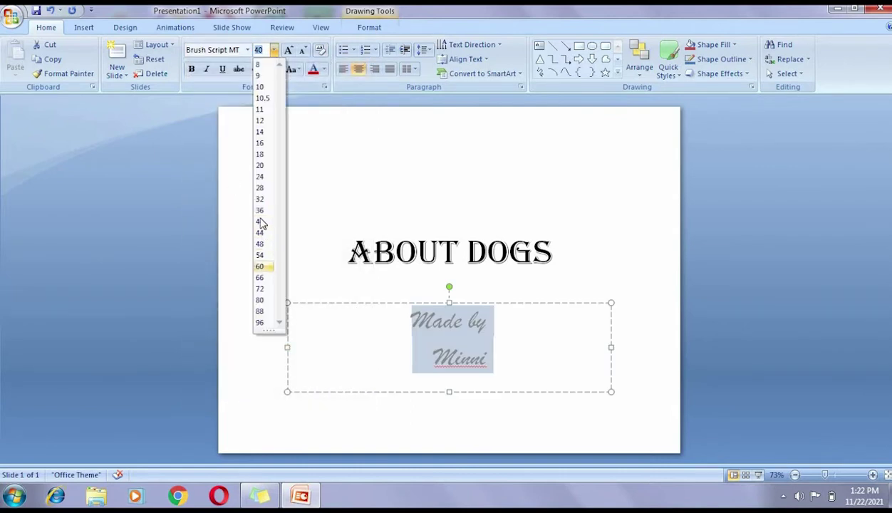
left_click(260, 189)
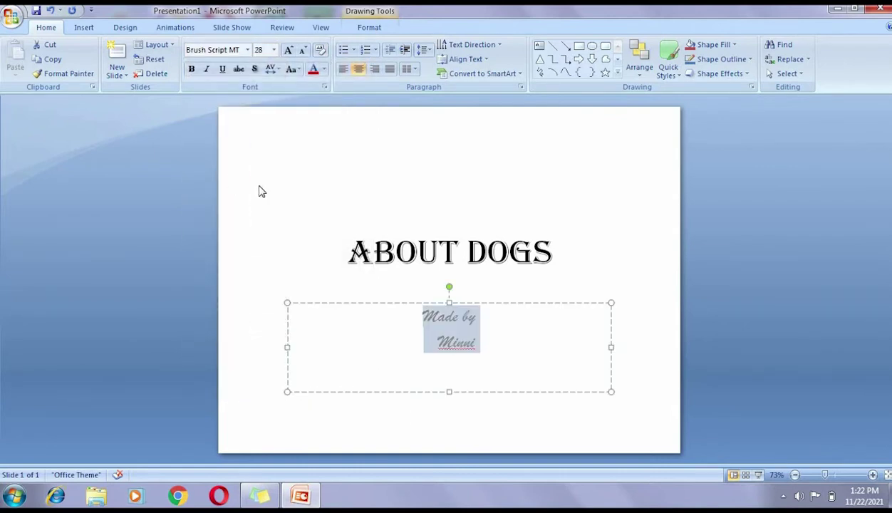
left_click(262, 190)
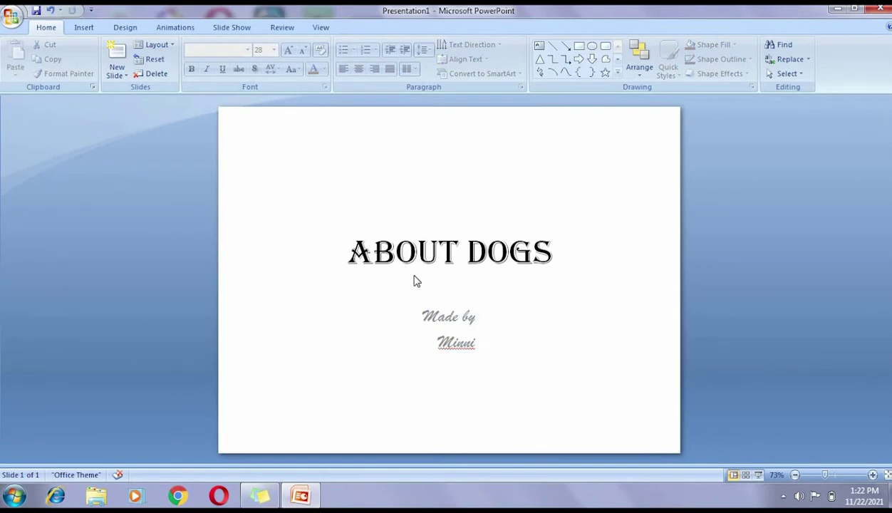
Reselect the subtitle text and enlarge it to 40 pt.
left_click(446, 292)
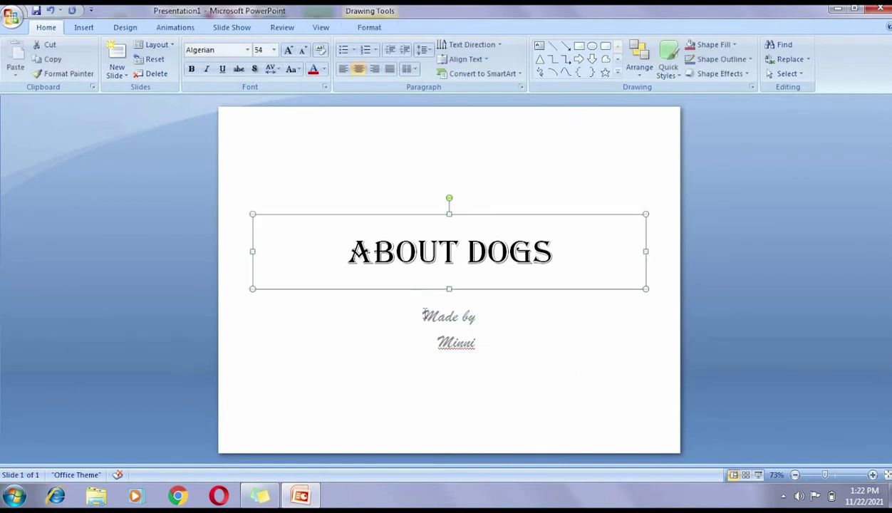
left_click(423, 316)
left_click_drag(422, 315, 473, 346)
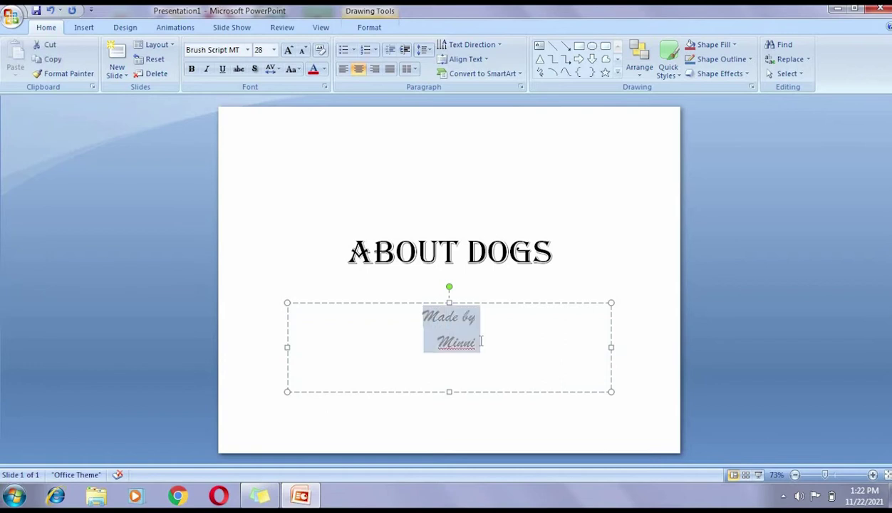
left_click(274, 51)
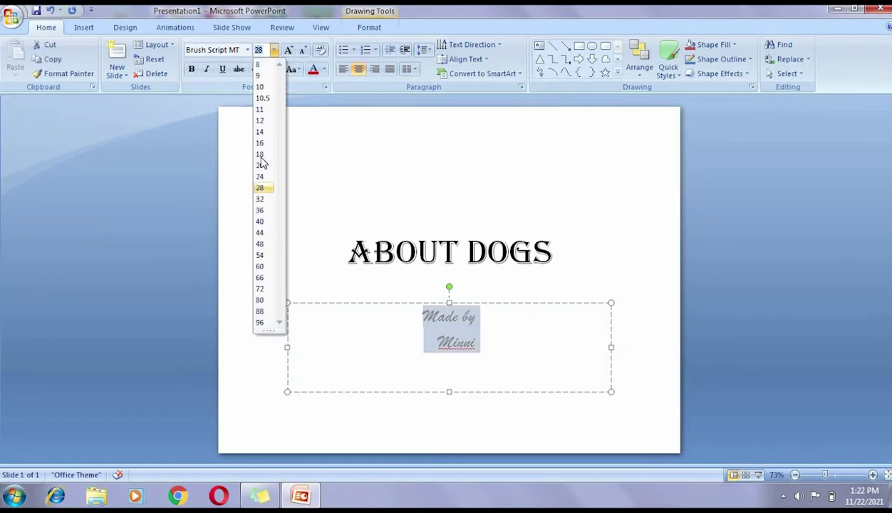
left_click(260, 223)
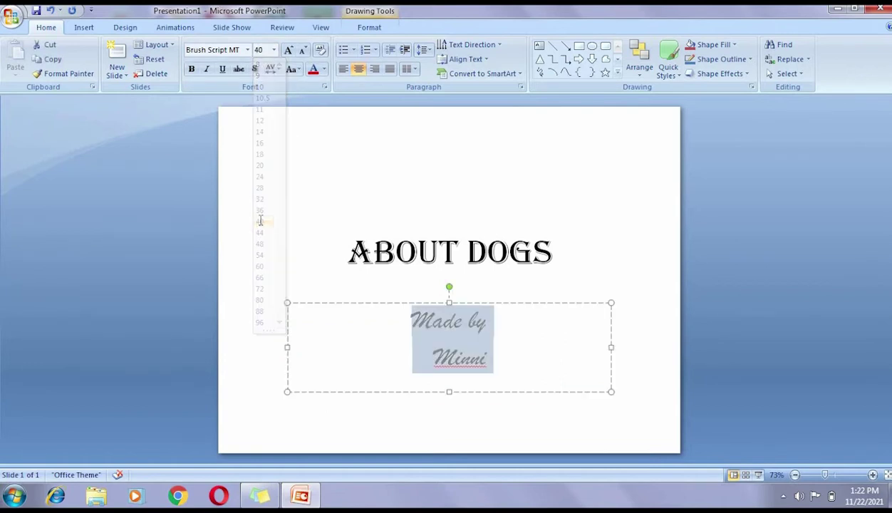
left_click(235, 236)
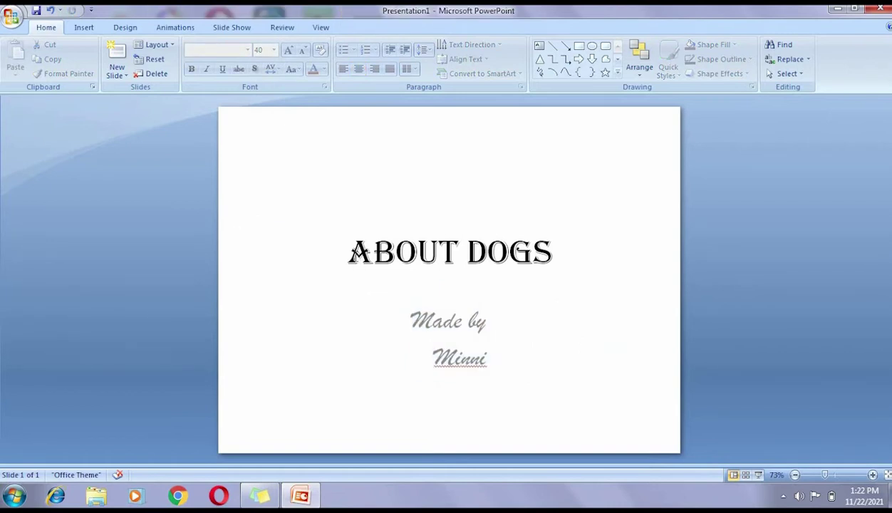
Colour the ABOUT DOGS title red using the More Colors standard palette.
left_click(349, 253)
left_click_drag(349, 253, 561, 253)
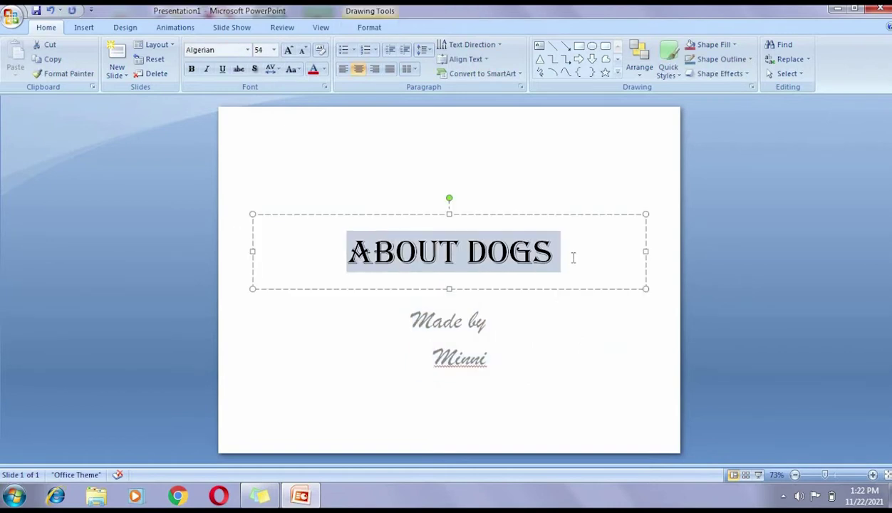
left_click(325, 69)
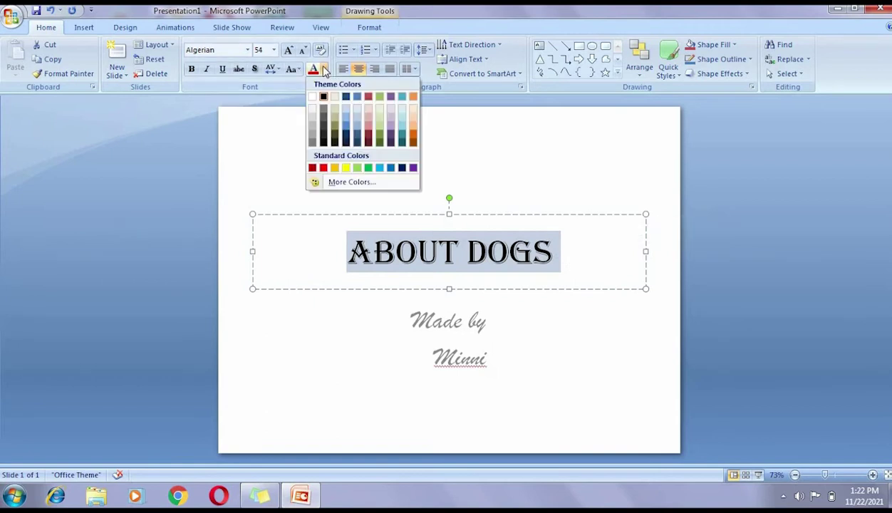
left_click(349, 182)
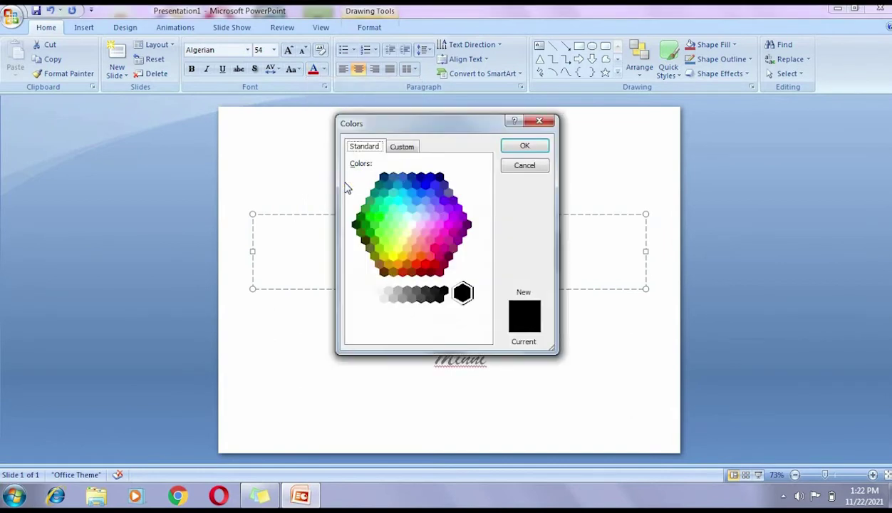
left_click(426, 265)
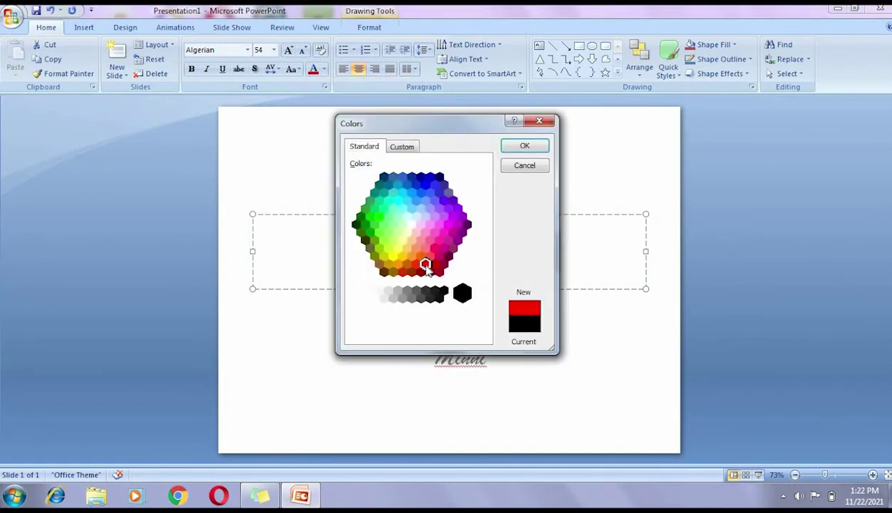
left_click(513, 149)
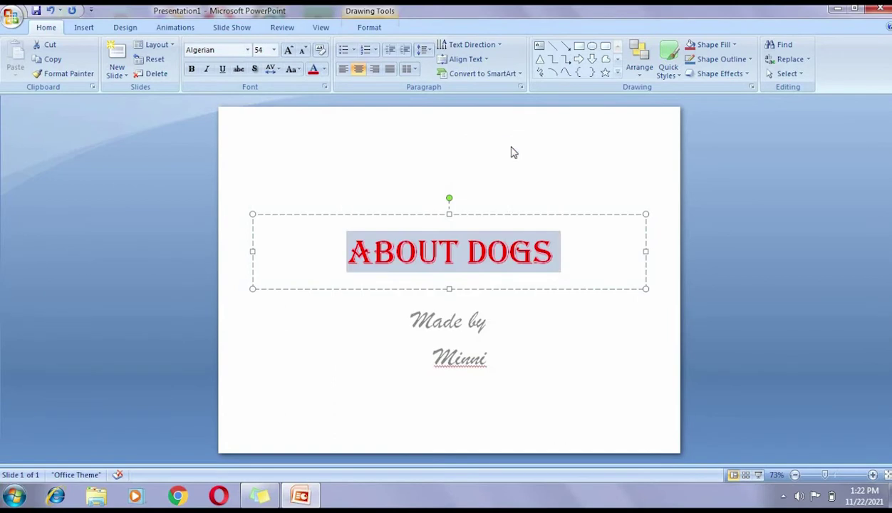
left_click(277, 433)
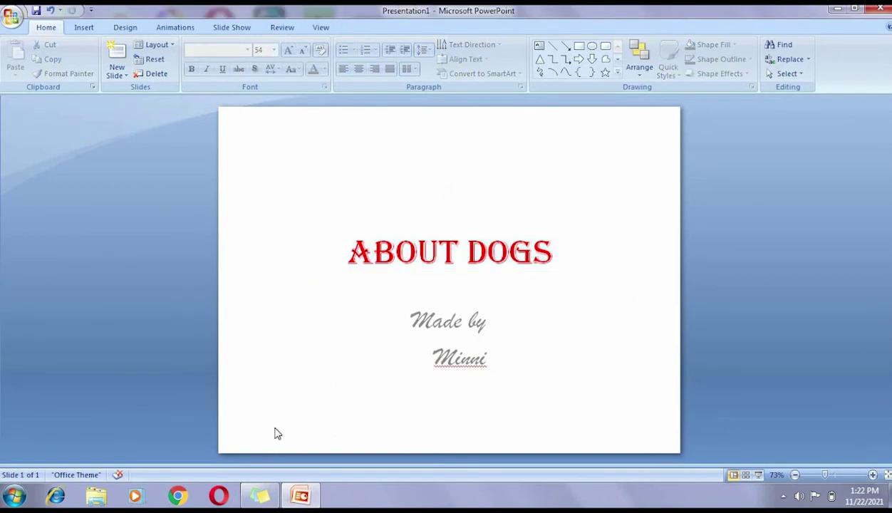
Give the subtitle text a purple-blue custom colour from More Colors.
left_click(406, 319)
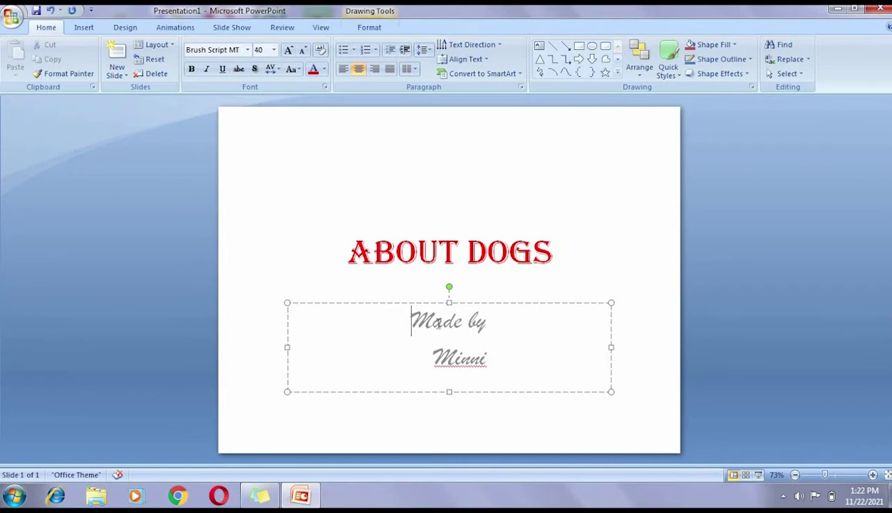
left_click_drag(412, 322, 496, 364)
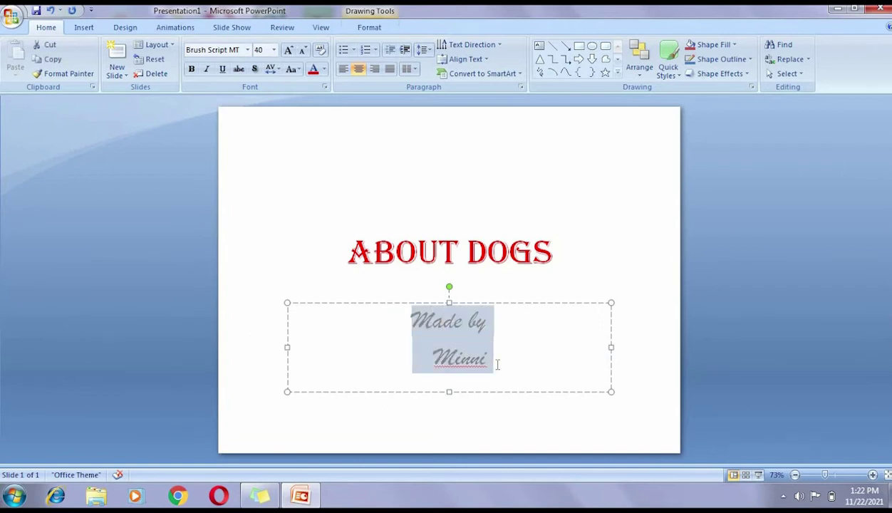
left_click(324, 69)
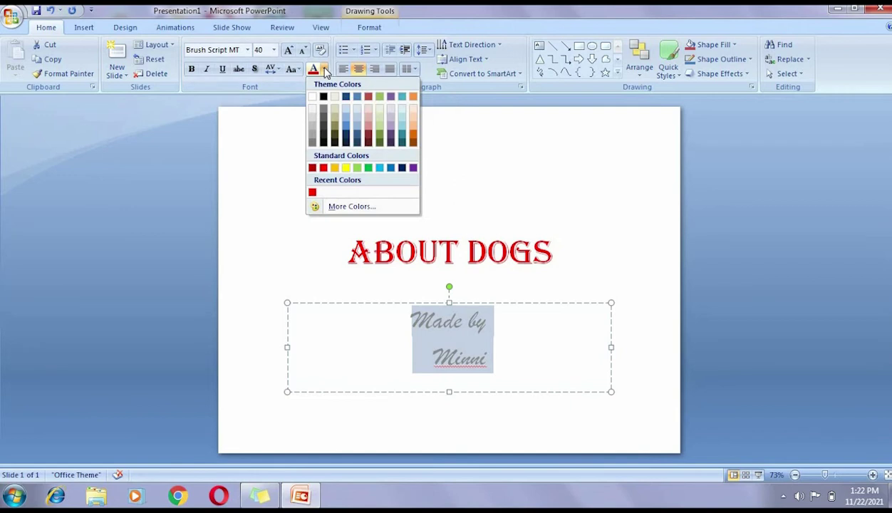
left_click(349, 207)
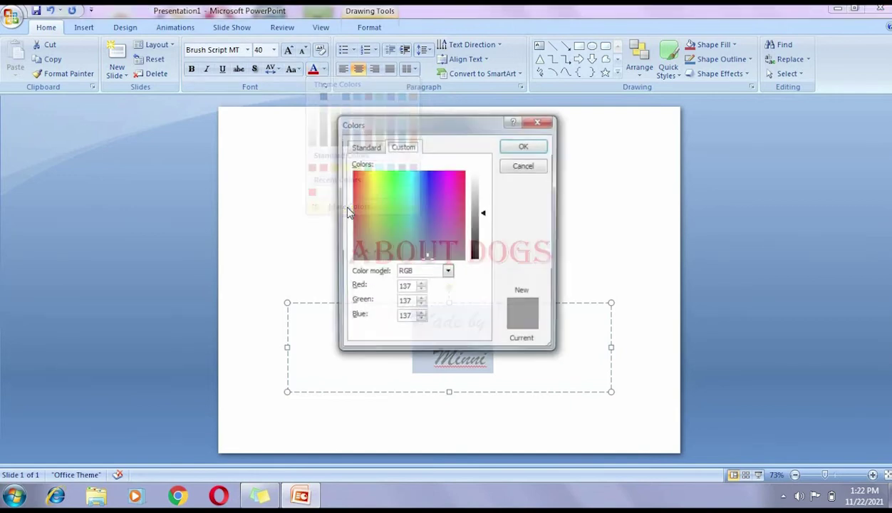
left_click(432, 177)
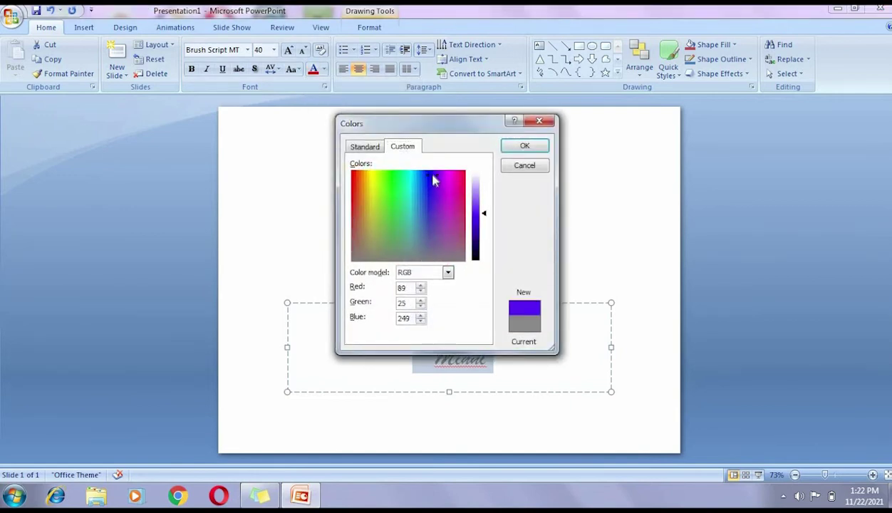
left_click(514, 146)
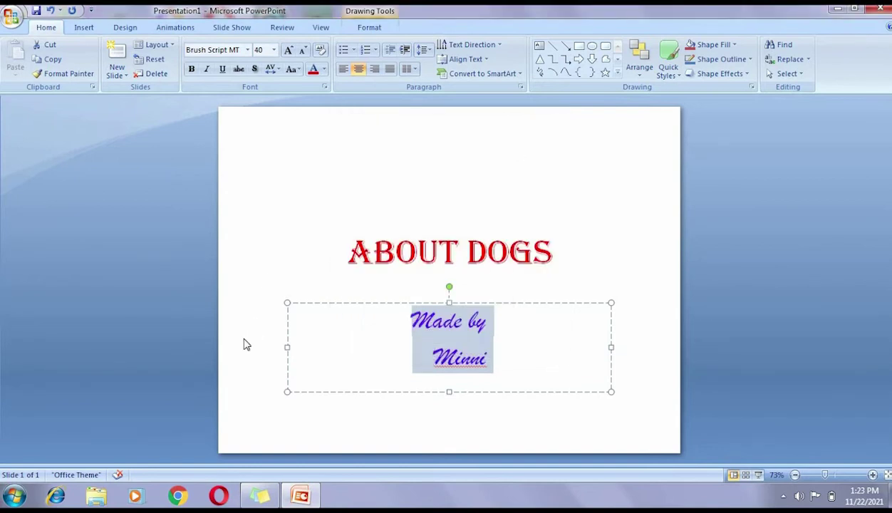
left_click(279, 423)
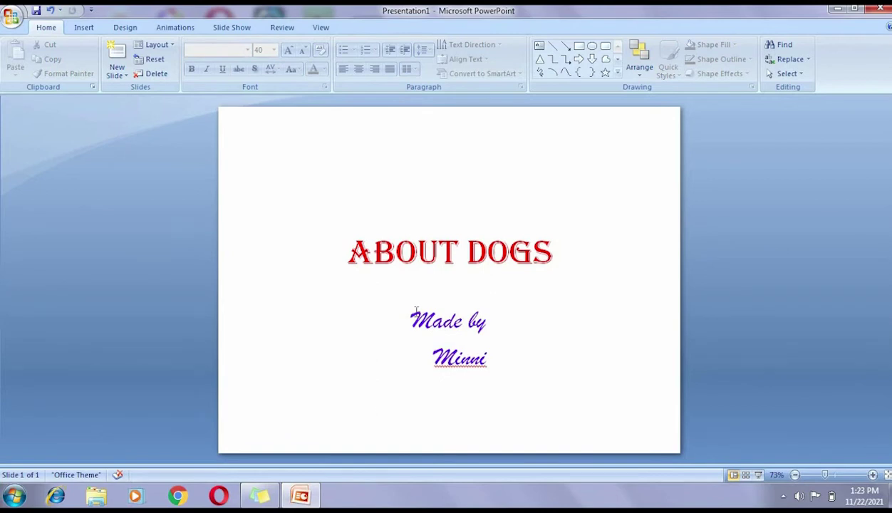
Recolour the subtitle text dark red from the Font Color palette.
left_click_drag(411, 314, 483, 356)
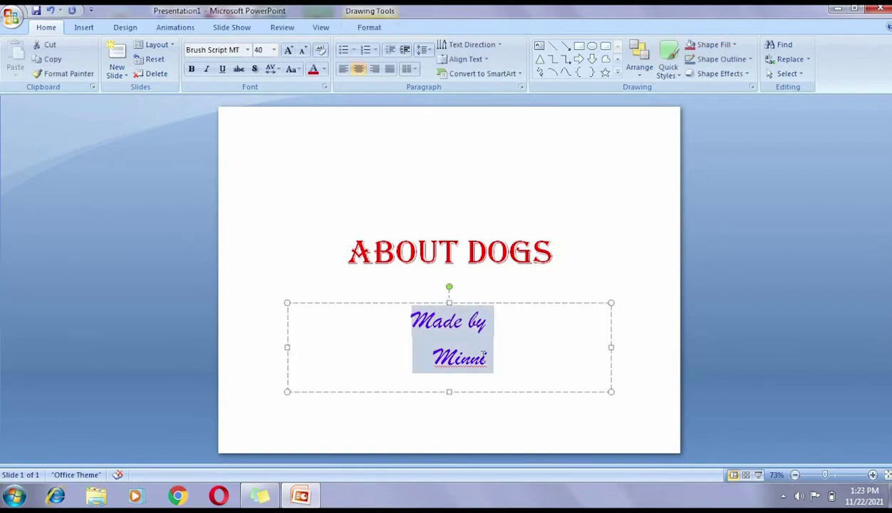
left_click(325, 70)
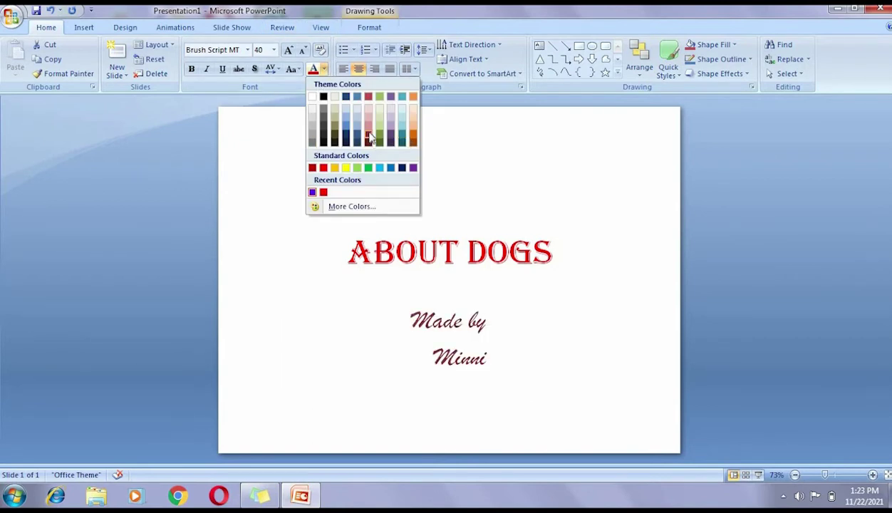
left_click(369, 133)
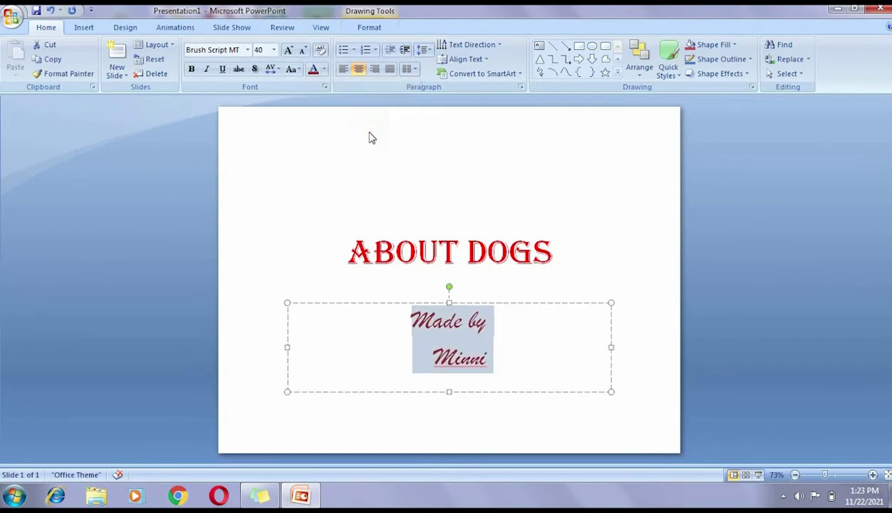
left_click(270, 228)
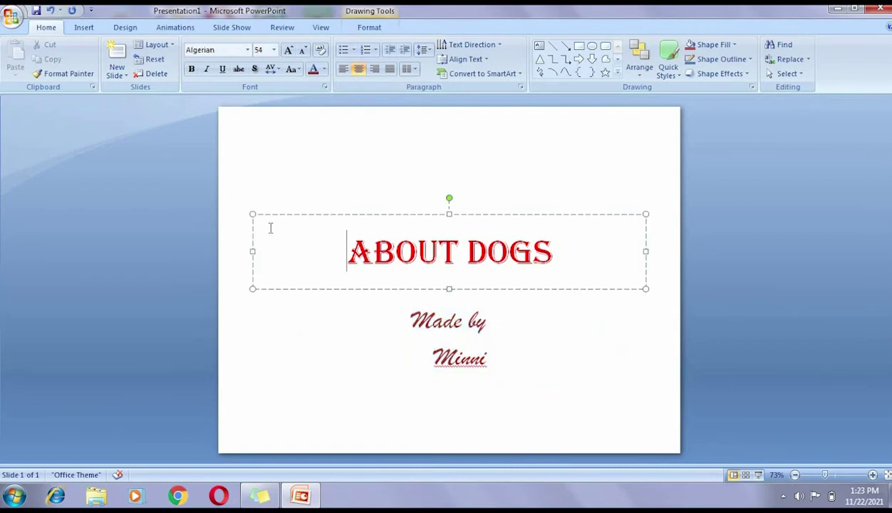
Insert a new Title Slide layout slide after the ABOUT DOGS slide.
left_click(245, 423)
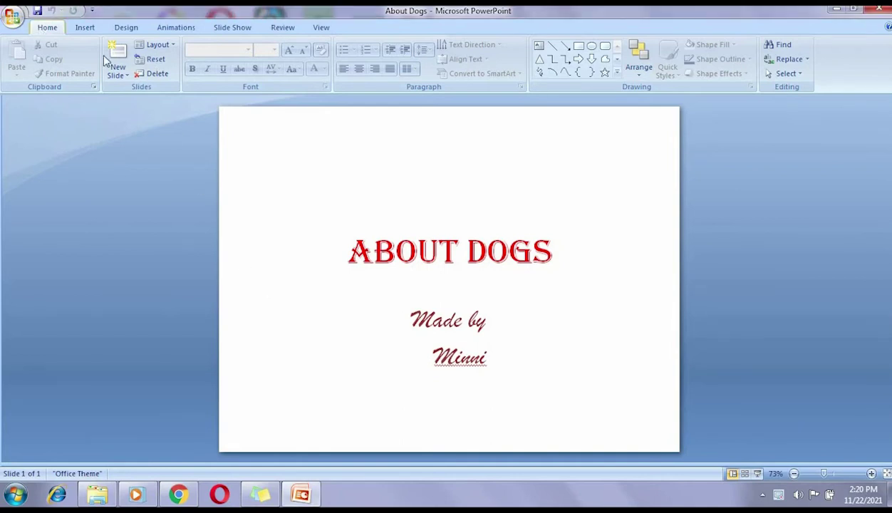
left_click(125, 77)
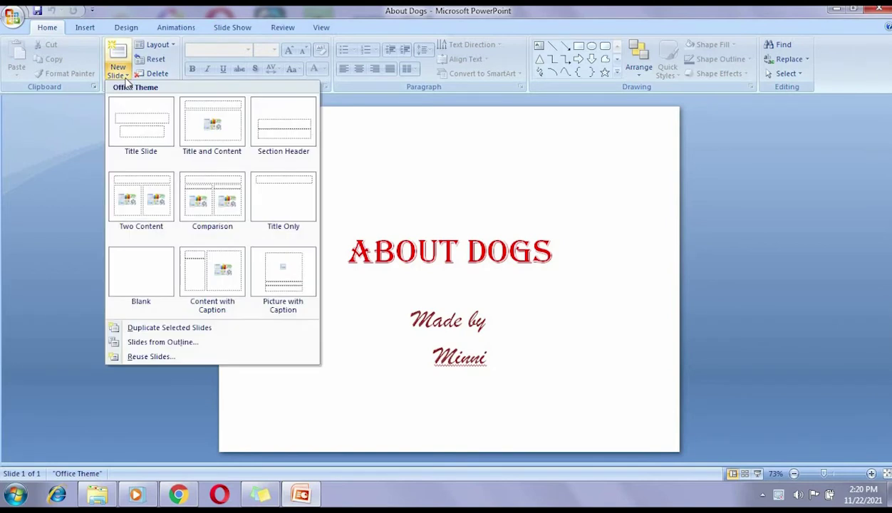
left_click(149, 130)
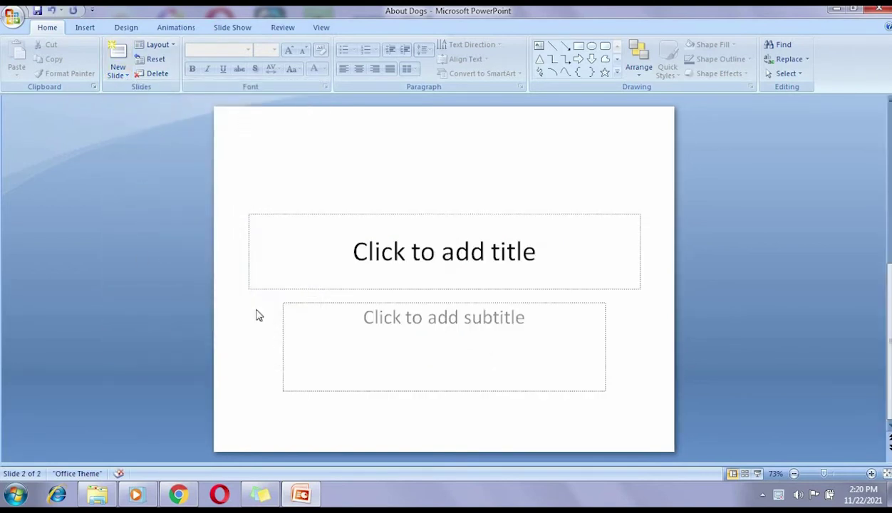
Title slide 2 'Golden Retriever', correcting the lowercase r to a capital R.
left_click(399, 254)
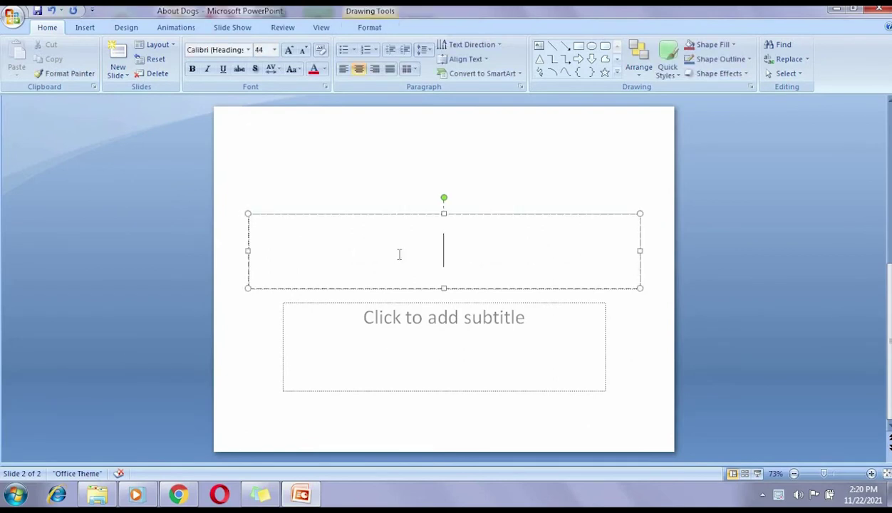
type("Gol")
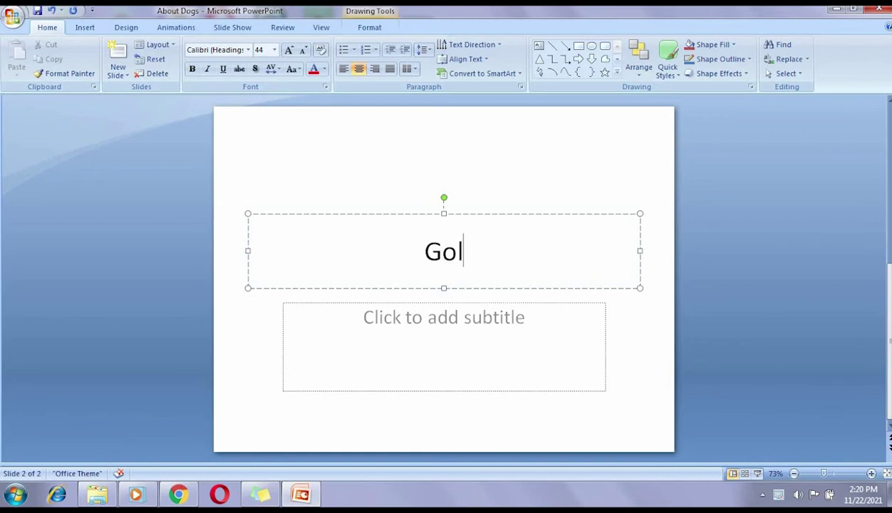
type("den")
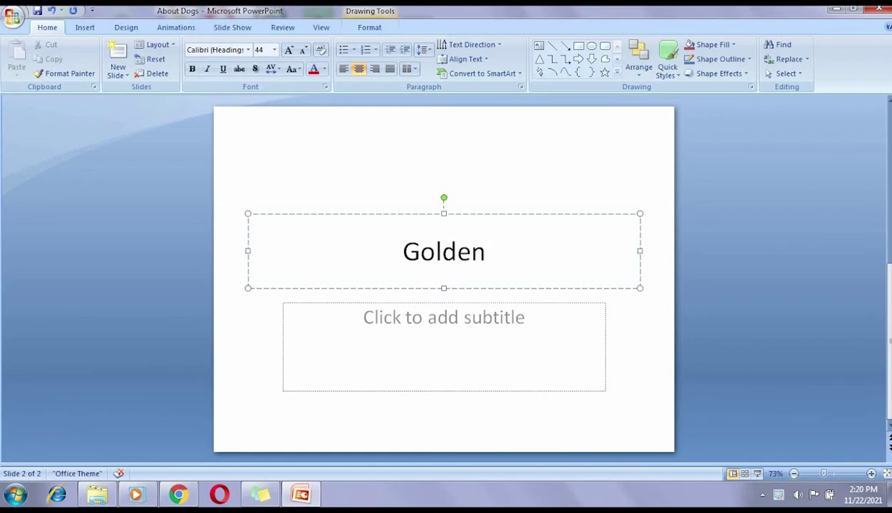
type(" retr")
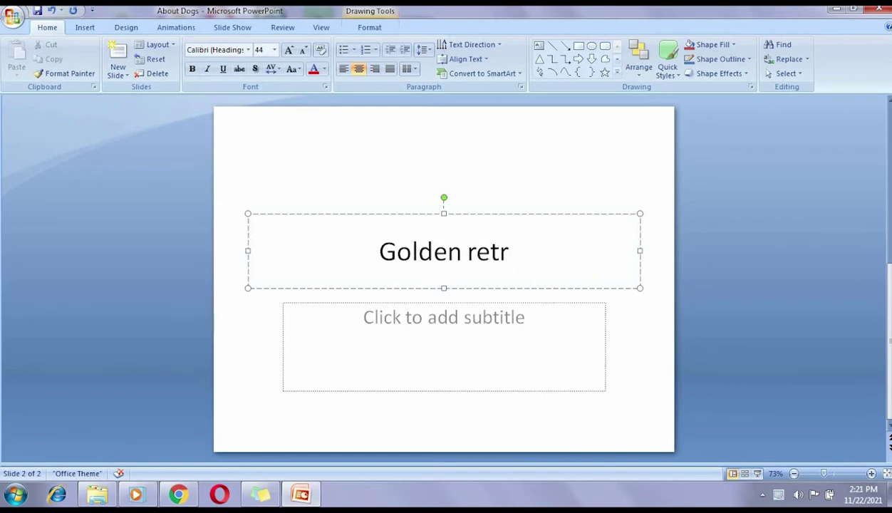
type("iever")
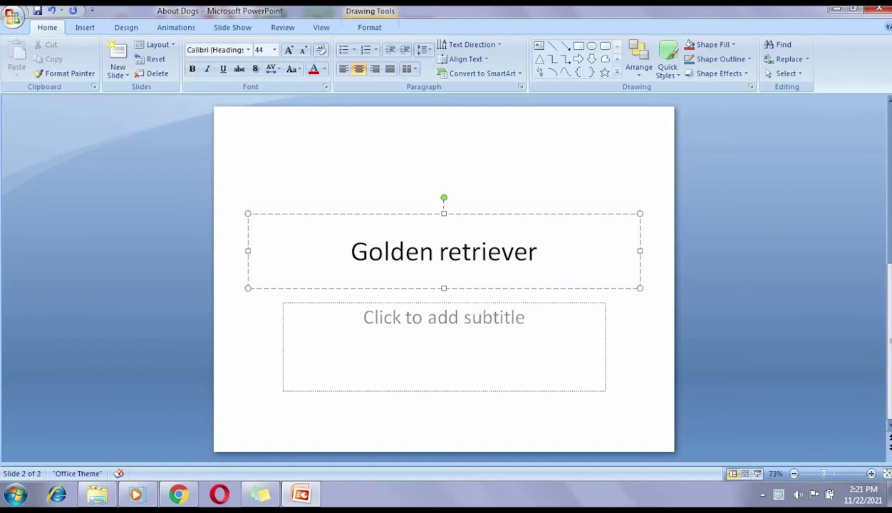
left_click(452, 247)
key("BackSpace")
type("R")
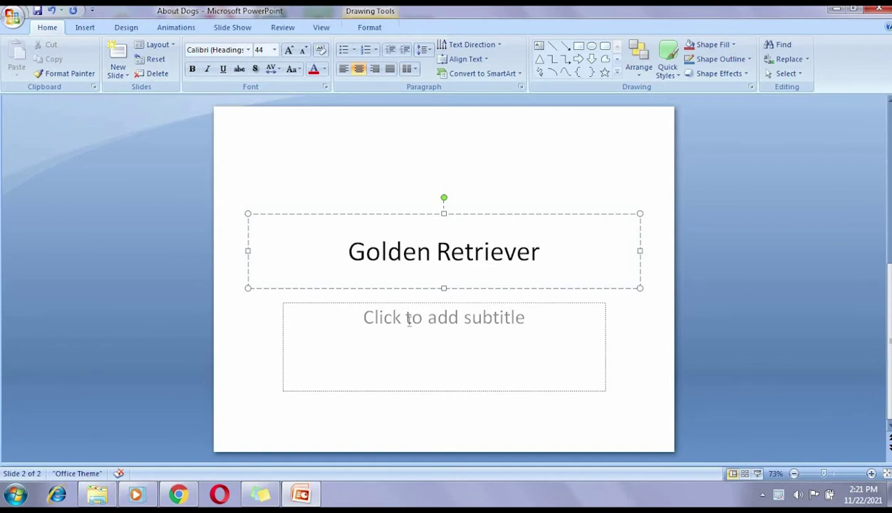
left_click(409, 322)
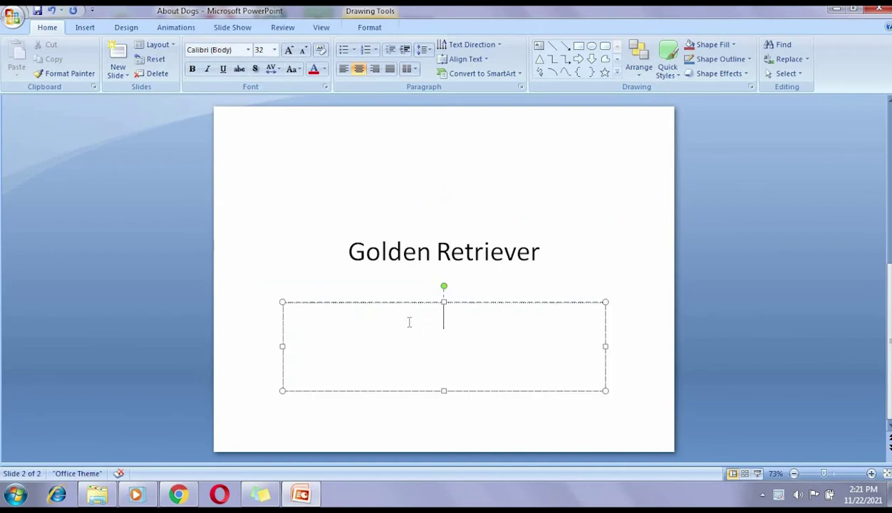
Enter the subtitle 'Golden retrievers are very affectionate and intelligent'.
type("Golde")
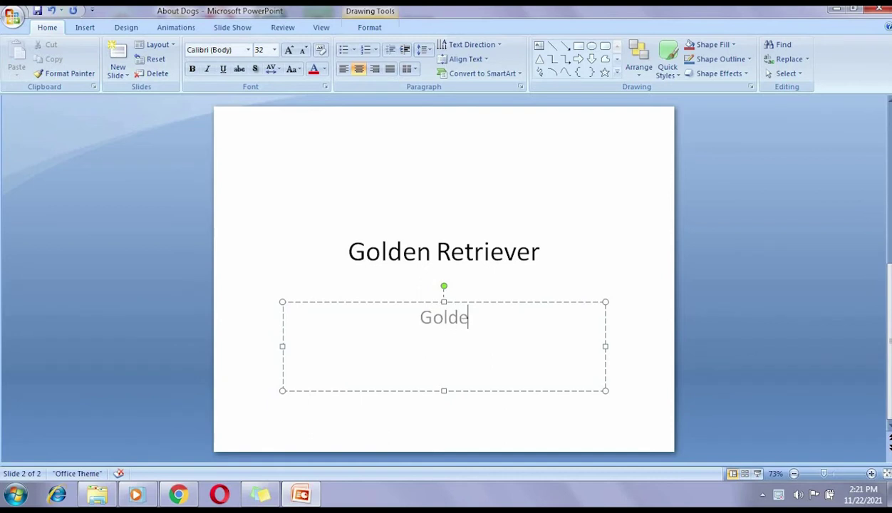
type("n")
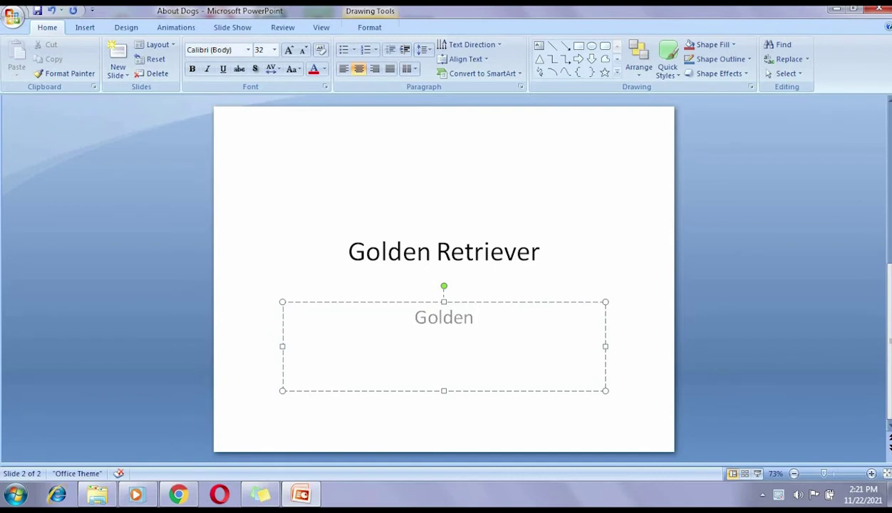
type(" retri")
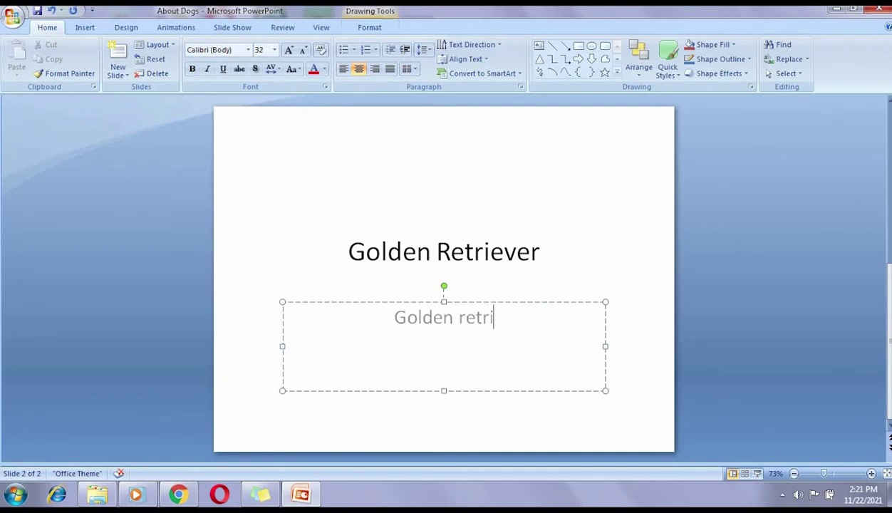
type("evers")
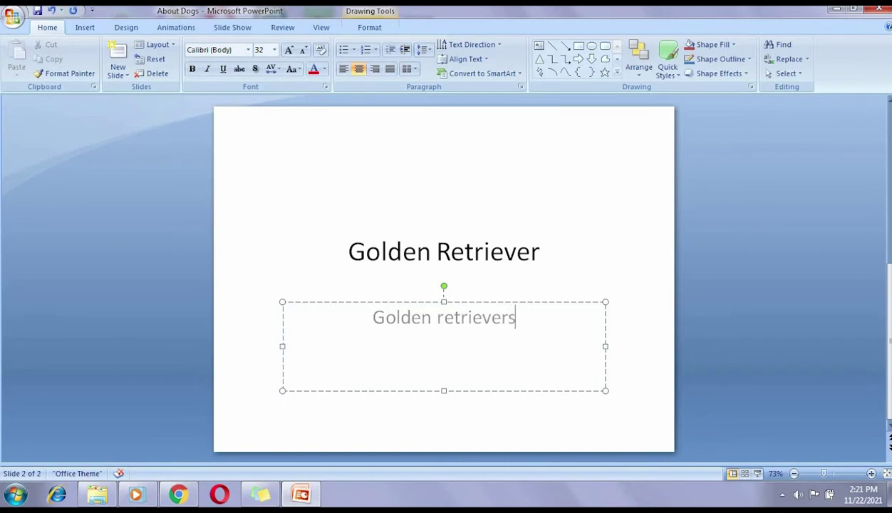
type(" are ")
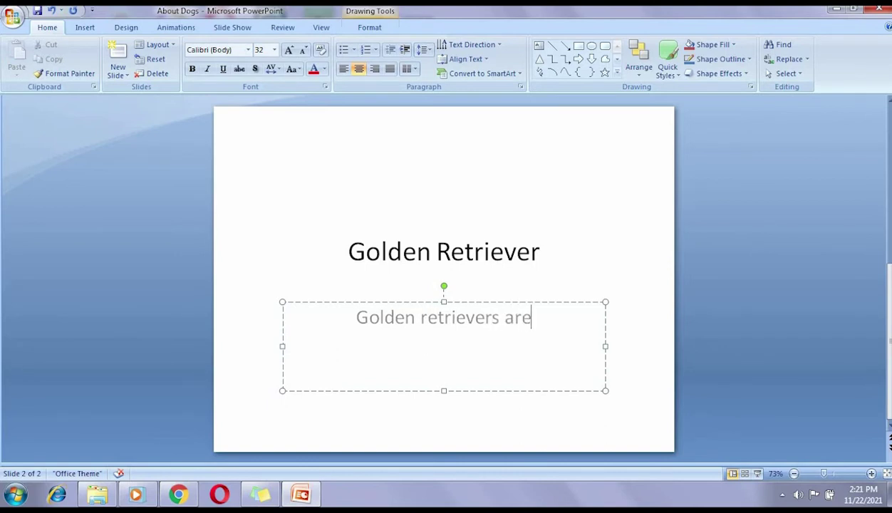
type("ve")
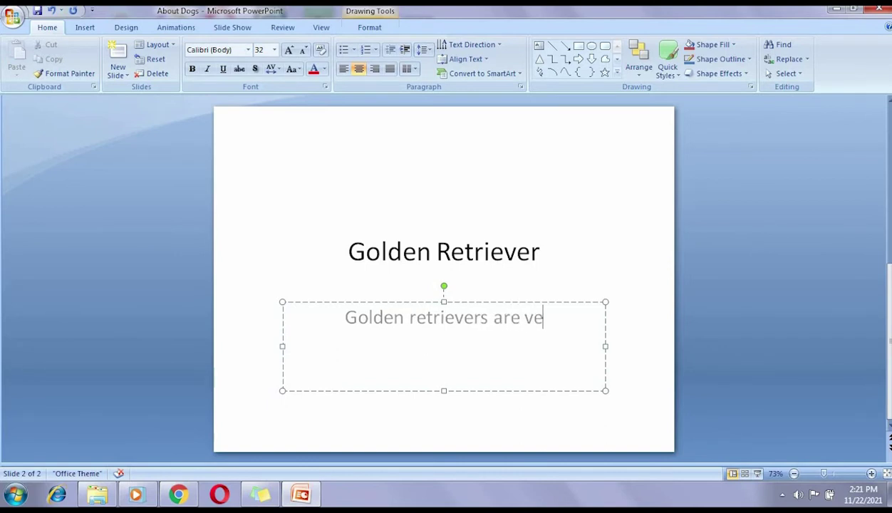
type("ry a")
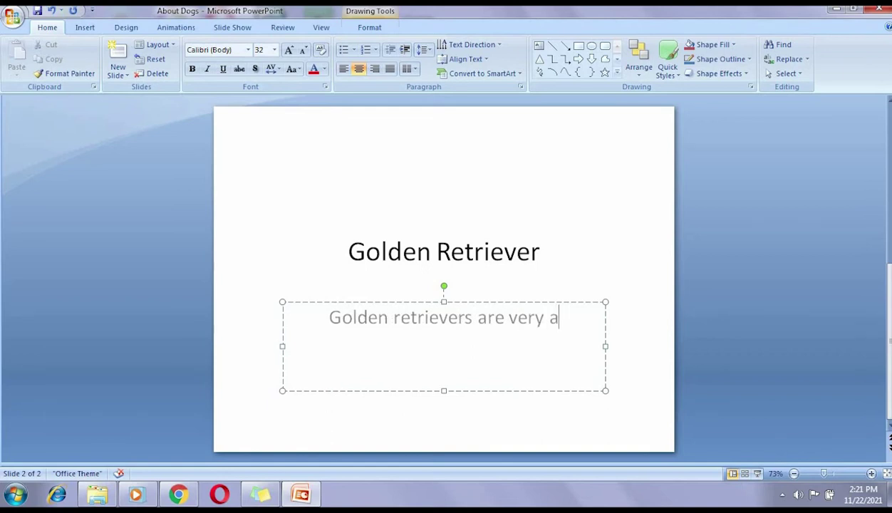
type("ffectio")
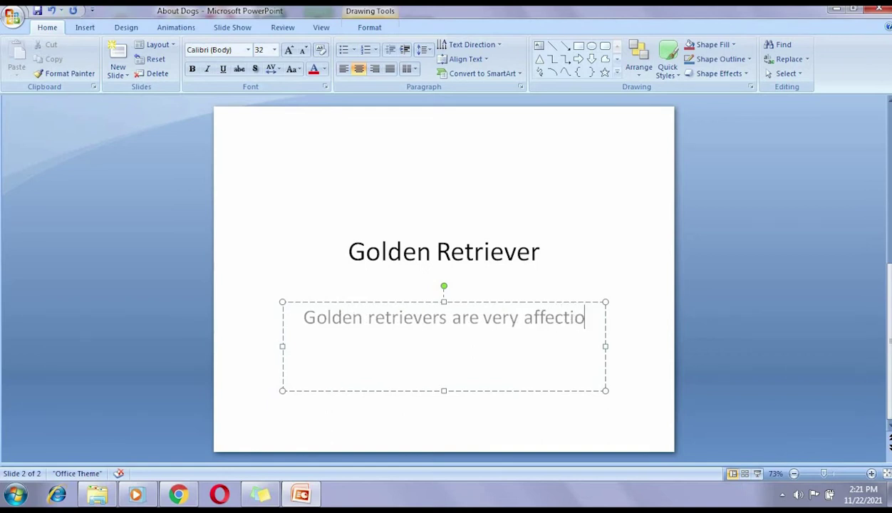
type("nate ")
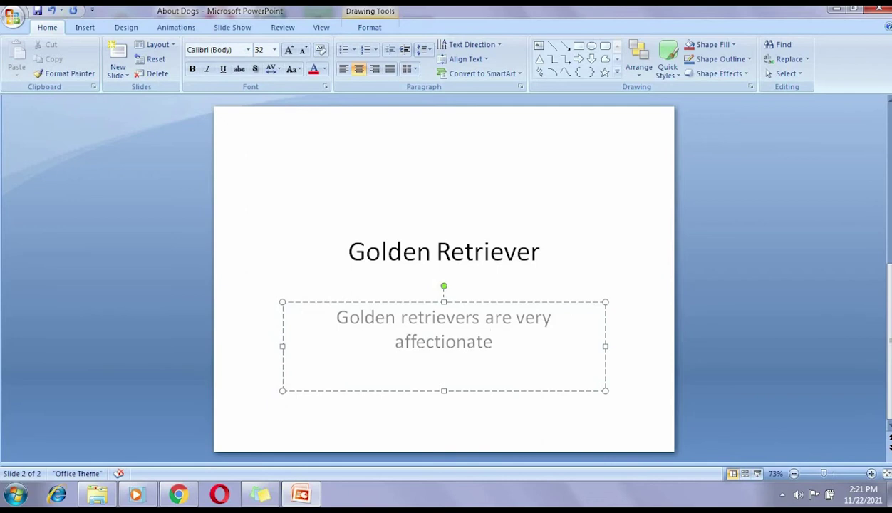
type("and i")
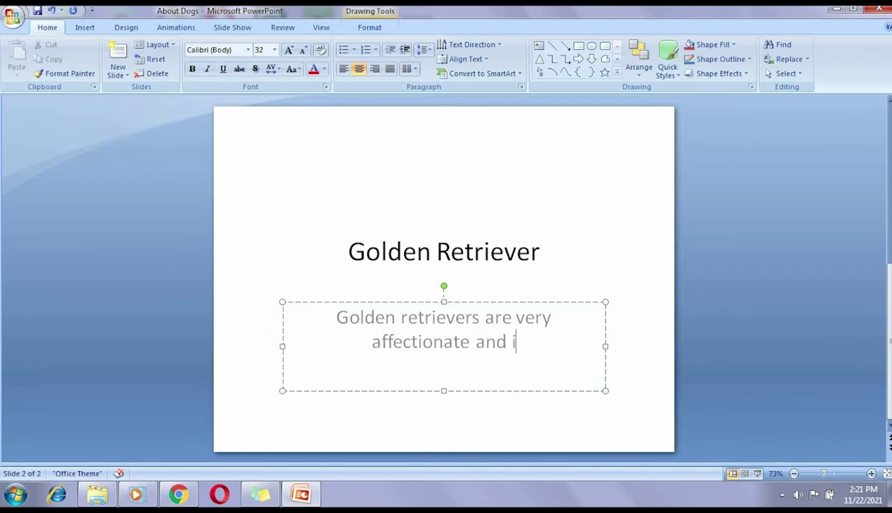
type("ntelli")
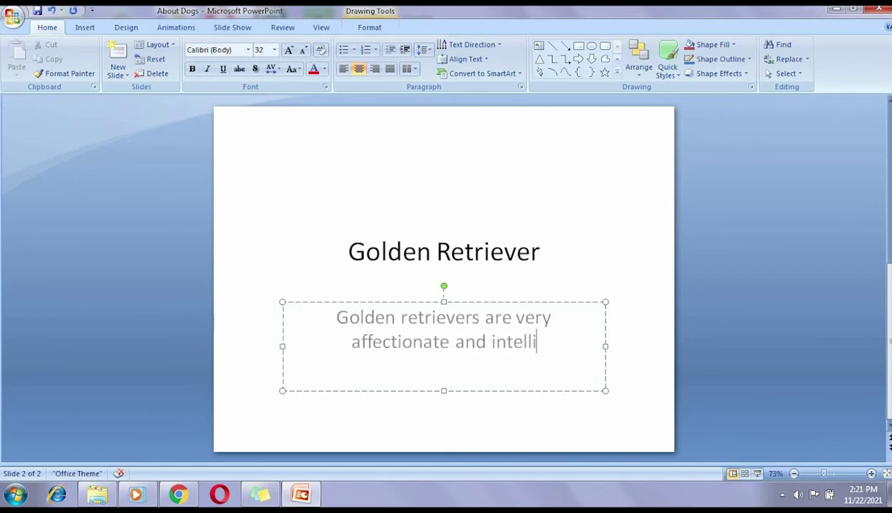
type("gent")
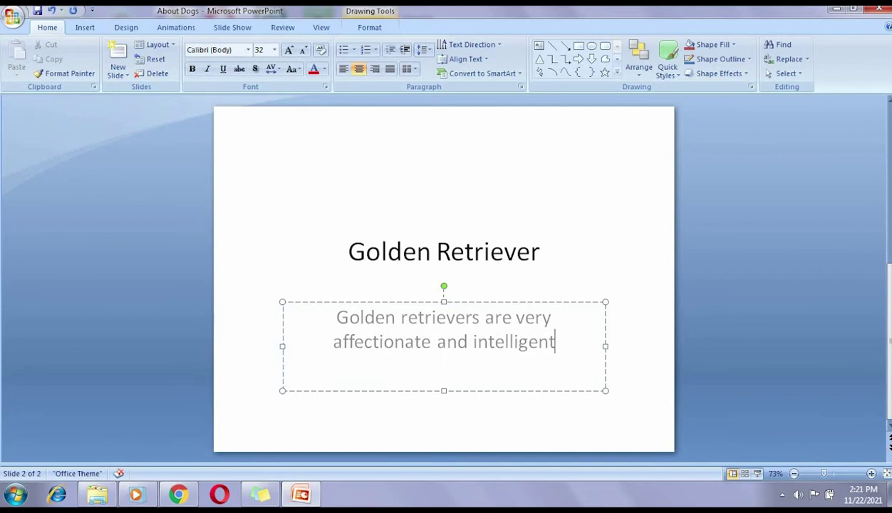
left_click(446, 221)
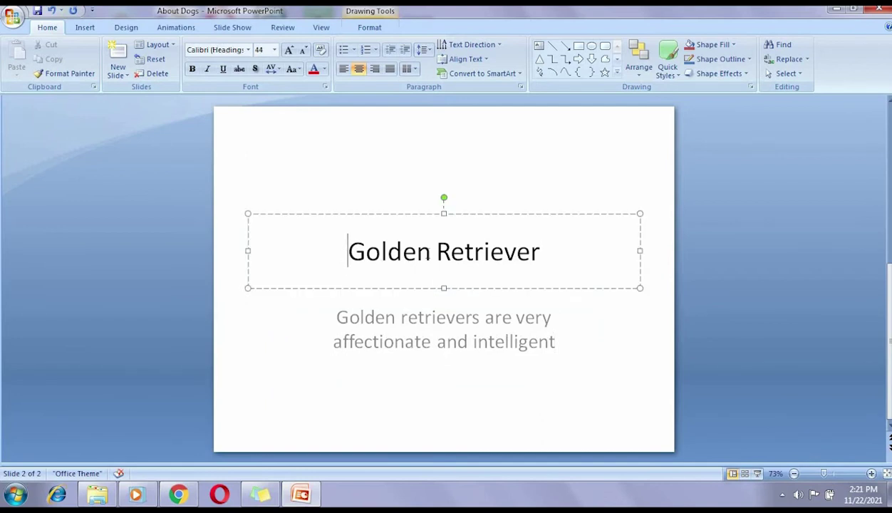
Set the Golden Retriever title to Arial Rounded MT Bold at 60 pt.
left_click_drag(348, 251, 543, 251)
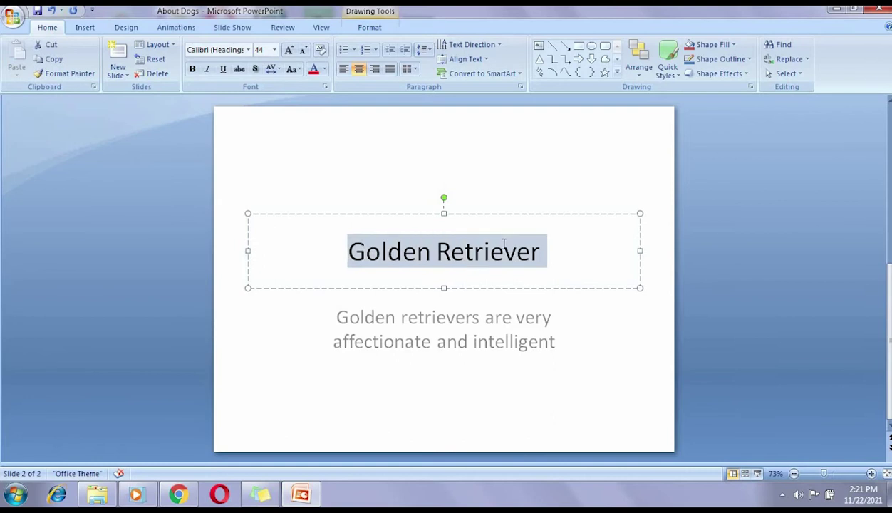
left_click(248, 51)
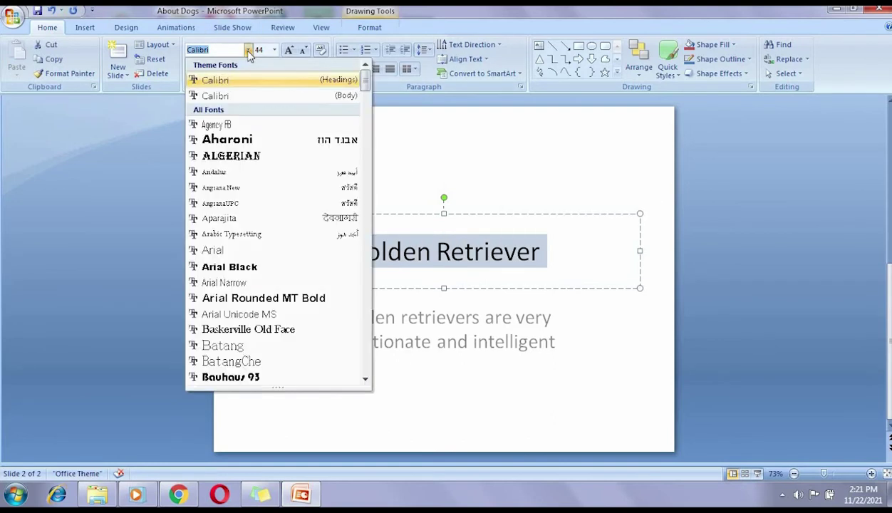
left_click(263, 297)
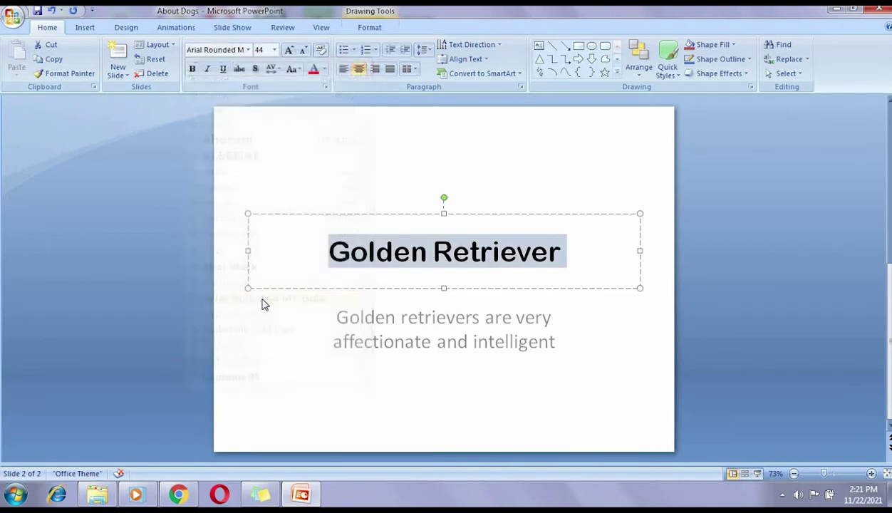
left_click(275, 50)
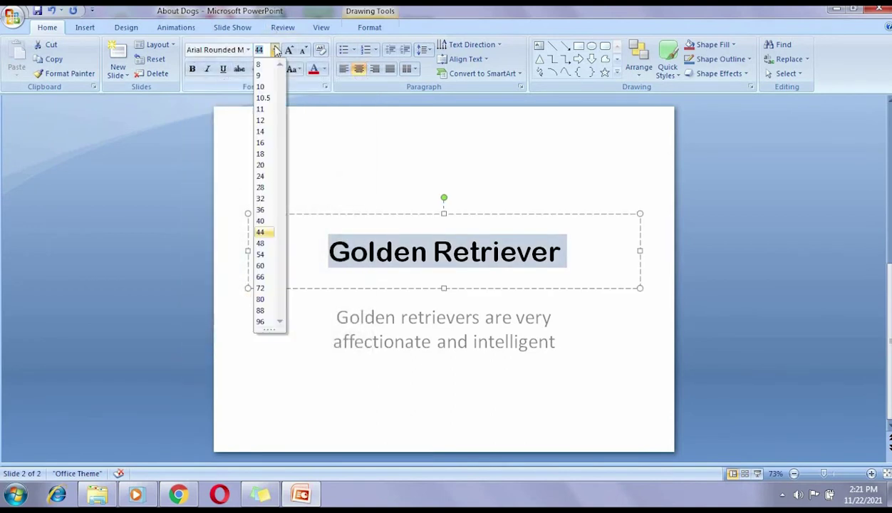
left_click(260, 266)
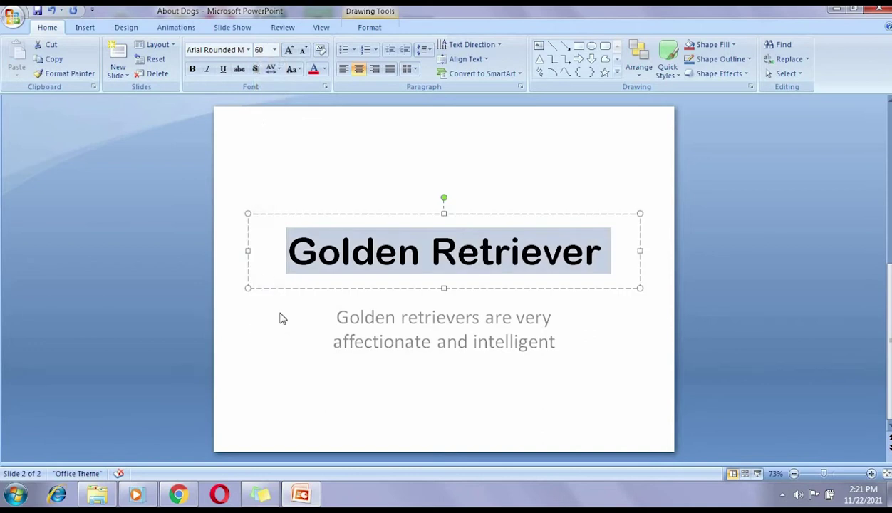
Change the subtitle sentence to Lucida Sans, keeping its size at 32 pt.
left_click(335, 320)
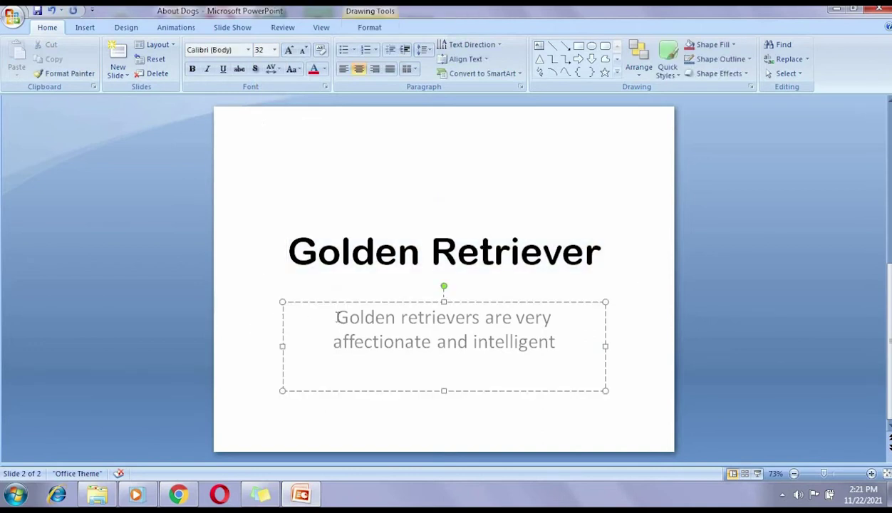
left_click_drag(336, 321, 556, 344)
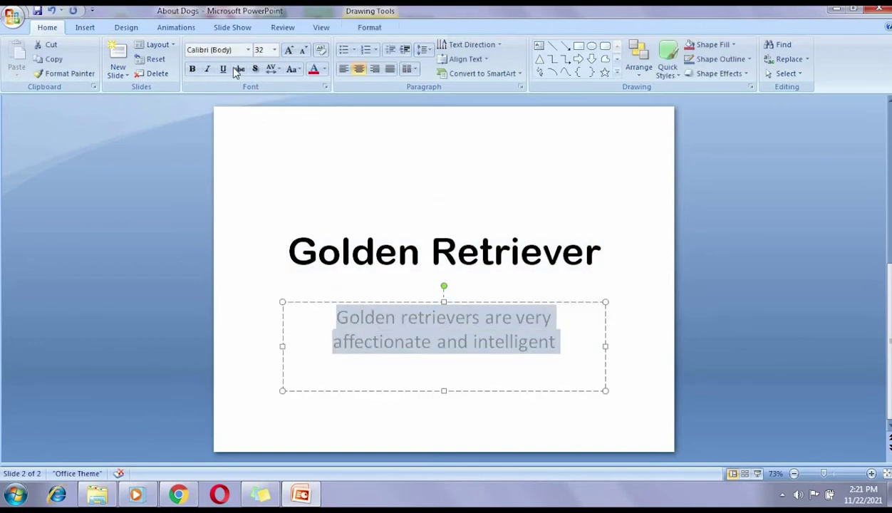
left_click(248, 49)
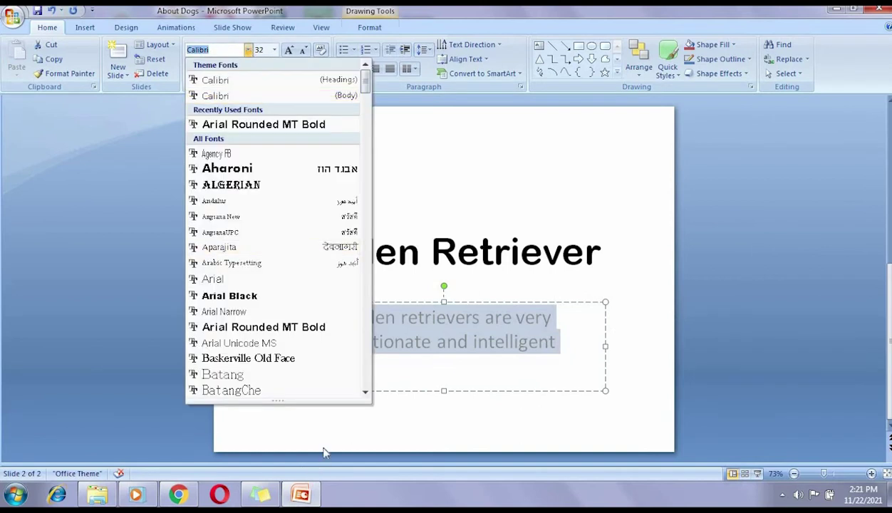
left_click(366, 393)
left_click_drag(365, 394, 364, 394)
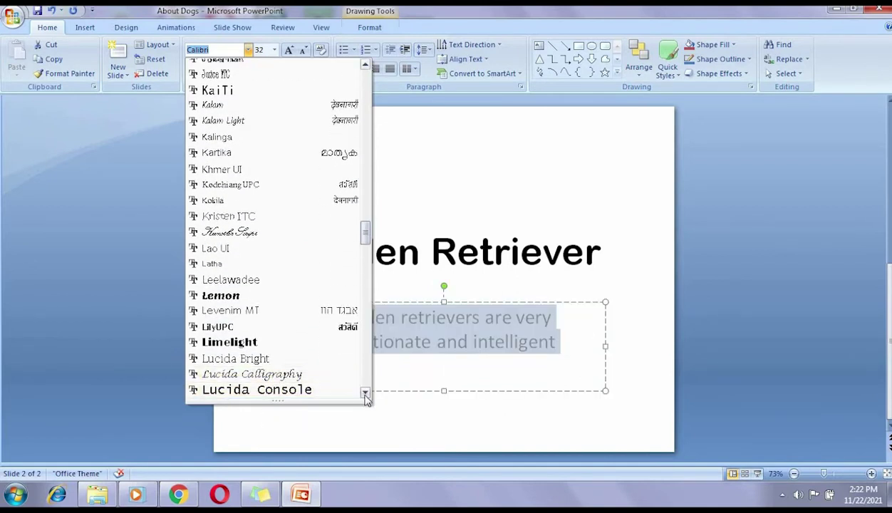
scroll(305, 371, "down", 2)
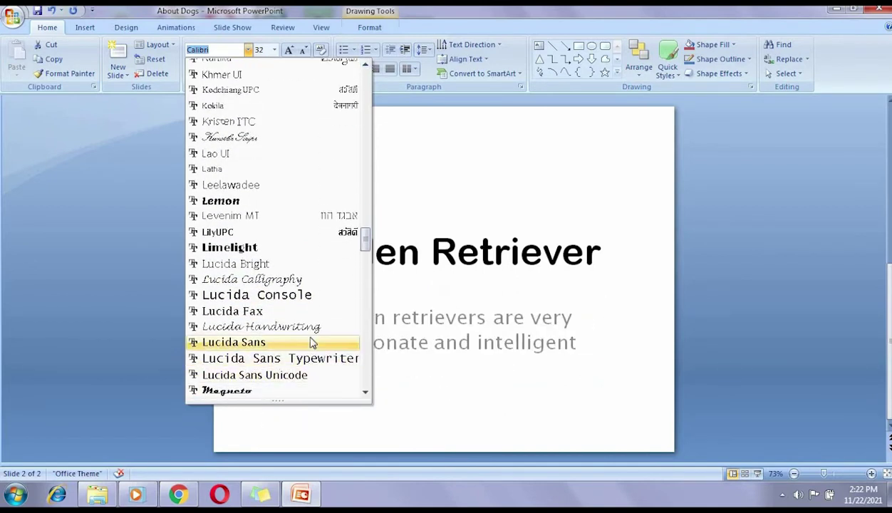
left_click(313, 343)
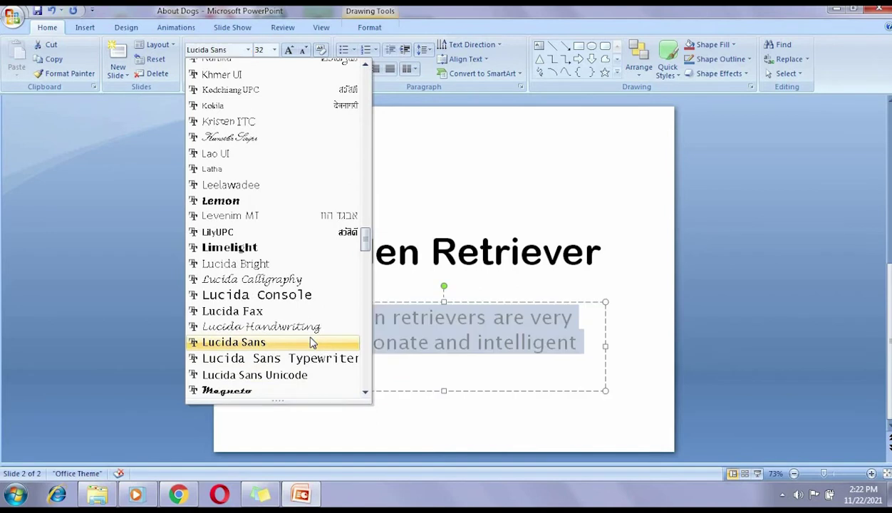
left_click(276, 50)
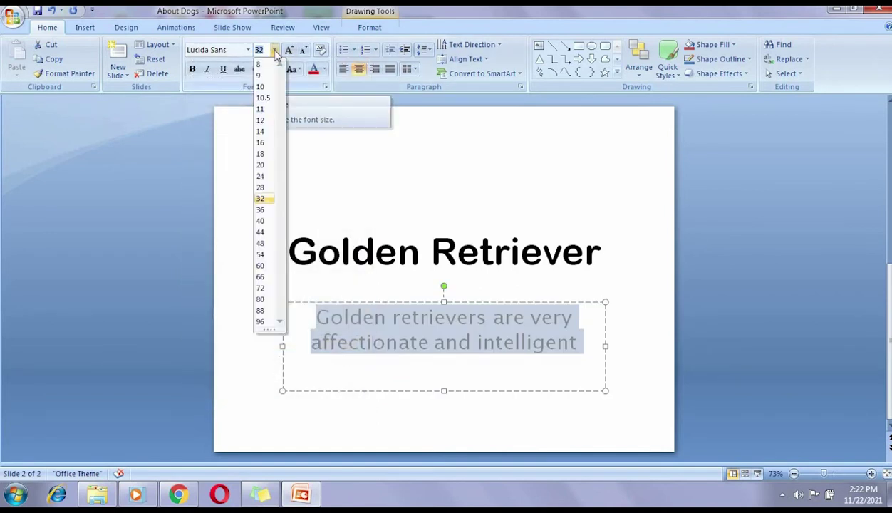
left_click(271, 330)
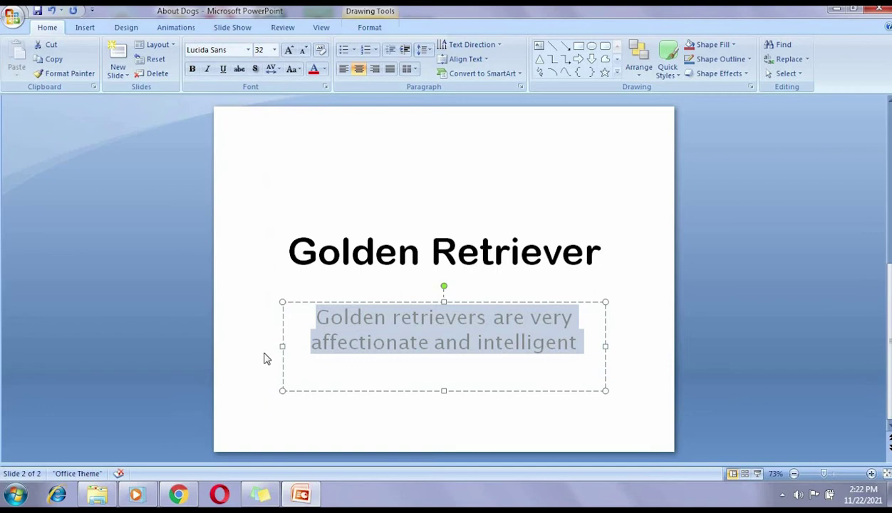
left_click(259, 346)
left_click(319, 255)
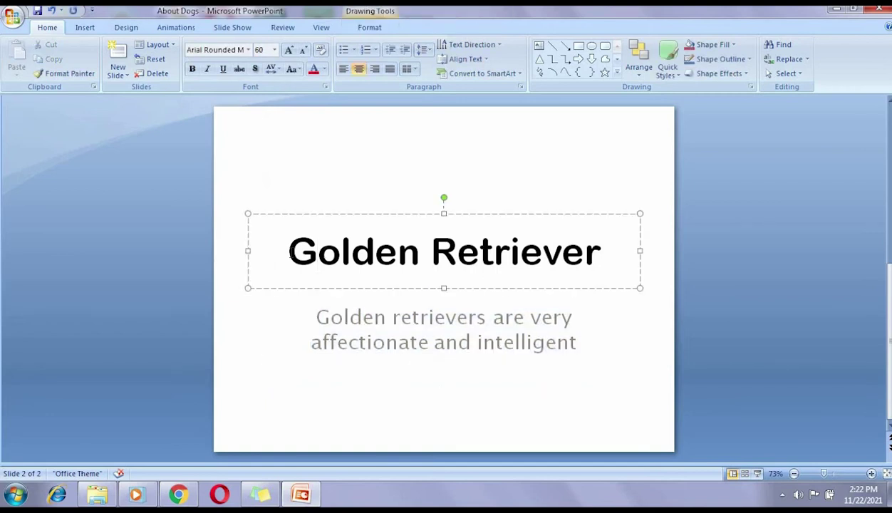
Colour the Golden Retriever title text orange.
left_click(289, 251)
left_click_drag(417, 262, 662, 235)
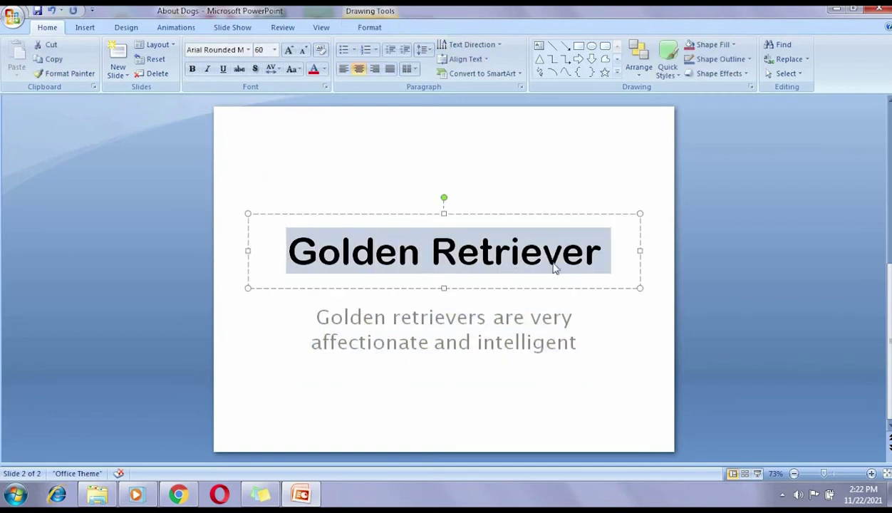
left_click(324, 69)
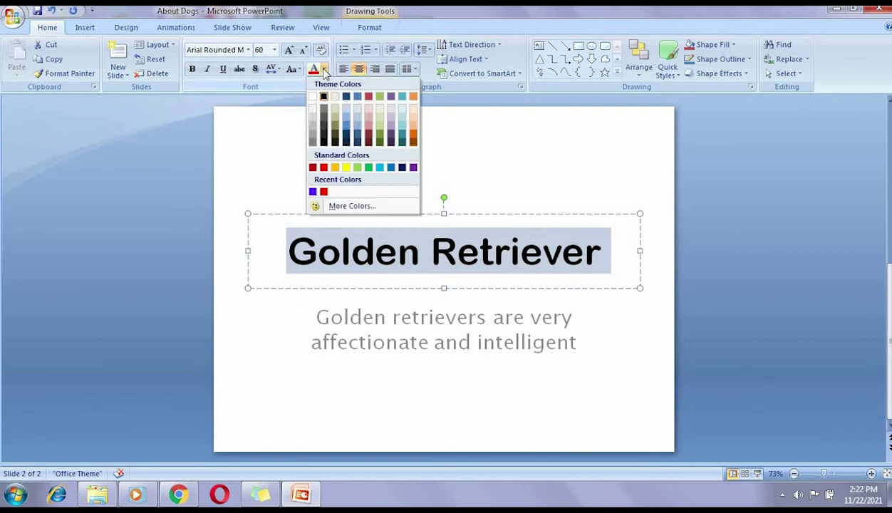
left_click(414, 135)
Colour the subtitle sentence purple.
left_click(348, 317)
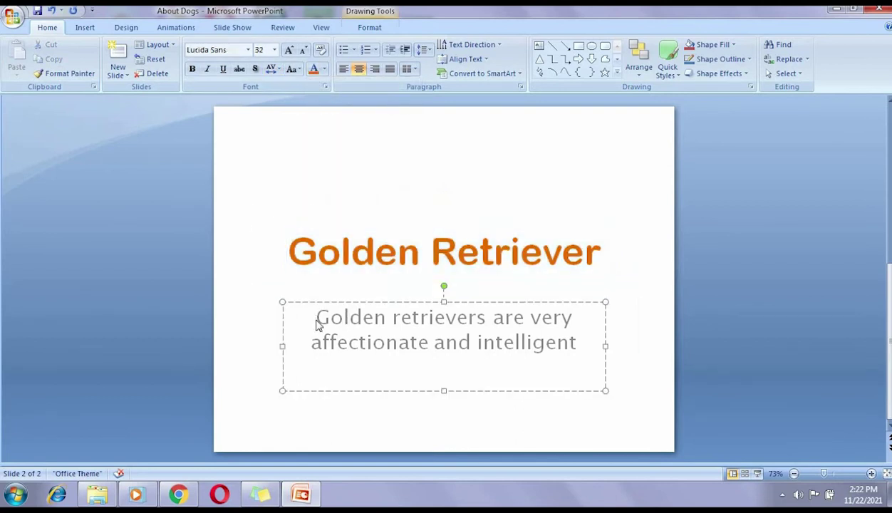
left_click_drag(314, 318, 509, 349)
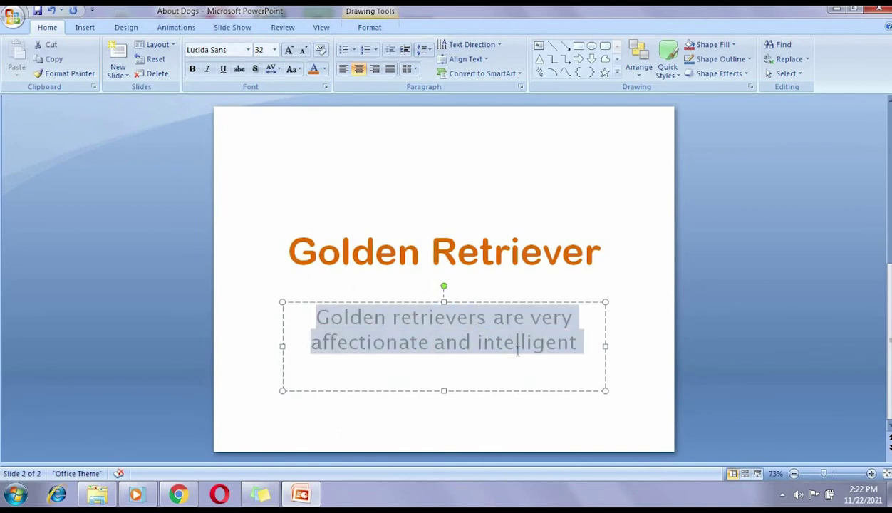
left_click(324, 69)
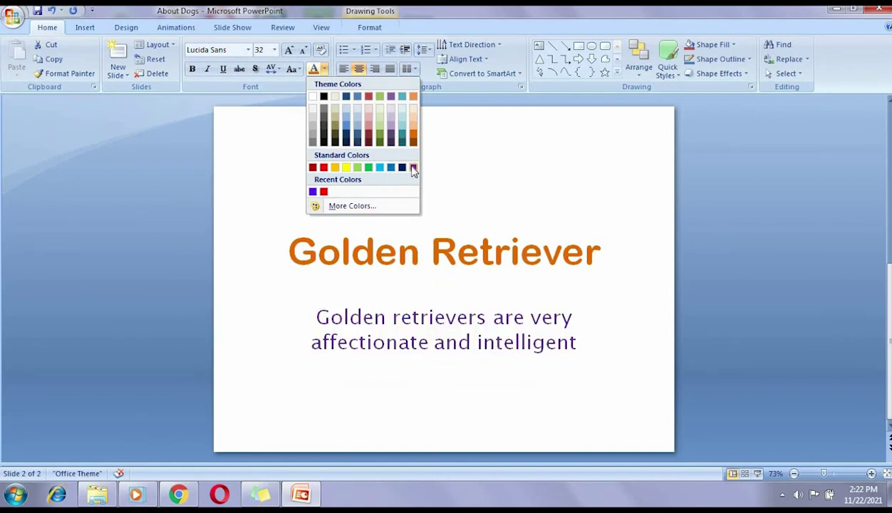
left_click(413, 168)
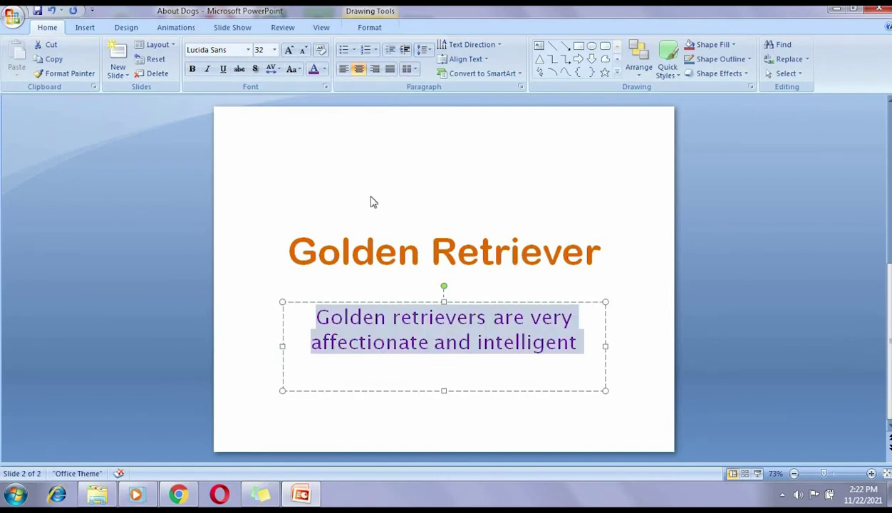
left_click(378, 199)
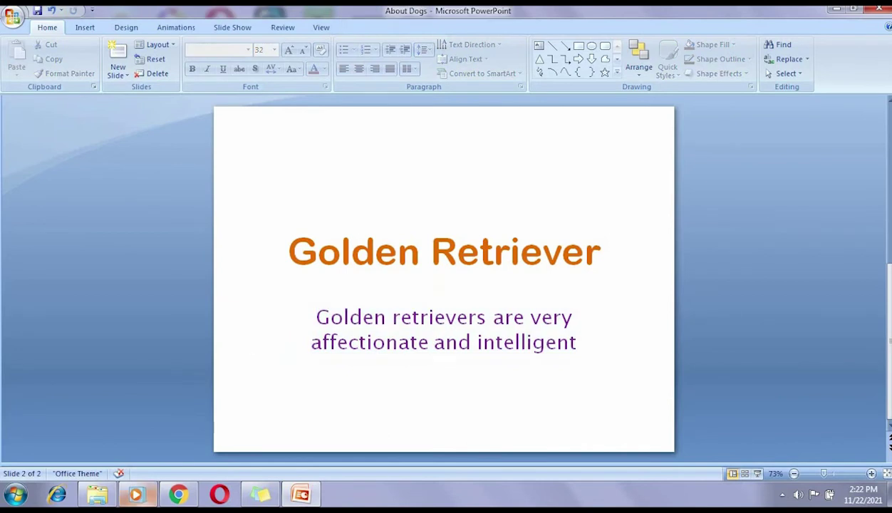
Recolour the subtitle sentence with the same orange as the title.
mouse_move(118, 489)
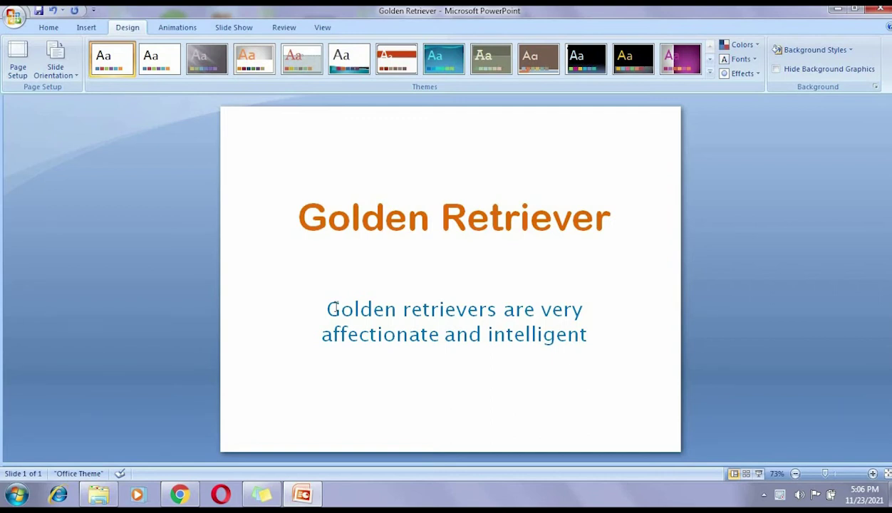
left_click(328, 308)
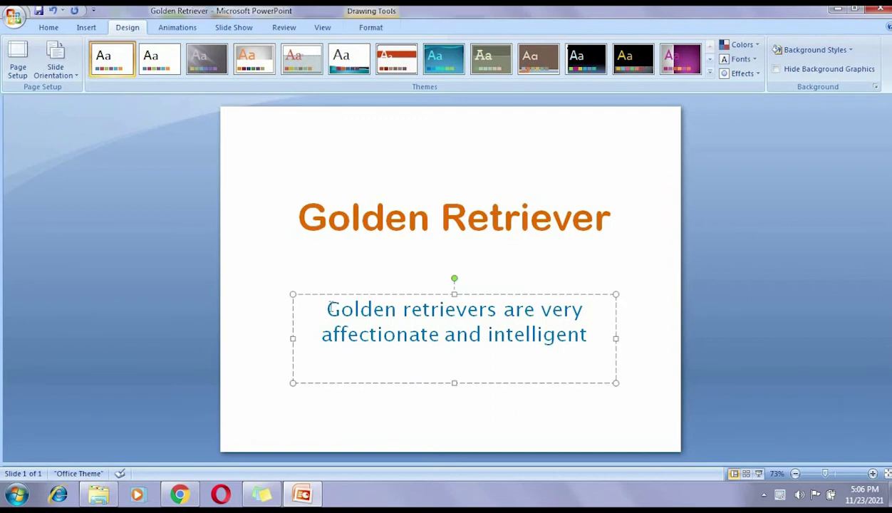
left_click_drag(327, 309, 586, 337)
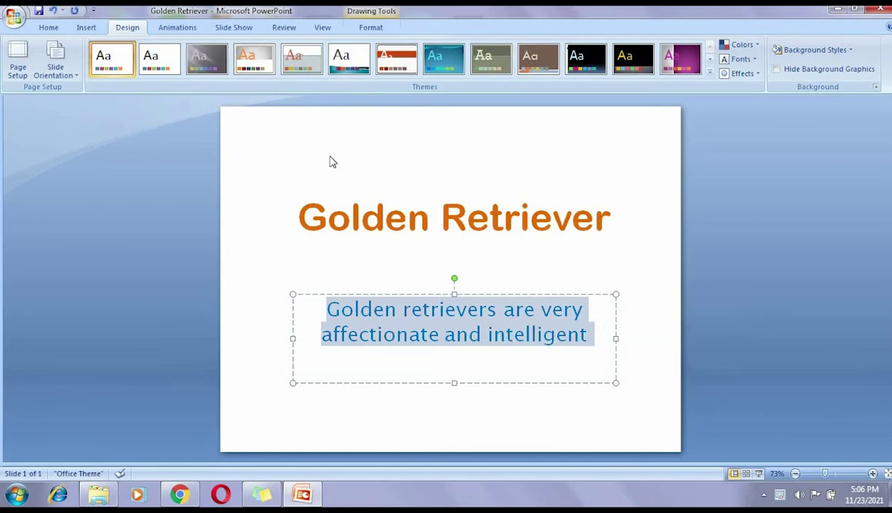
left_click(50, 29)
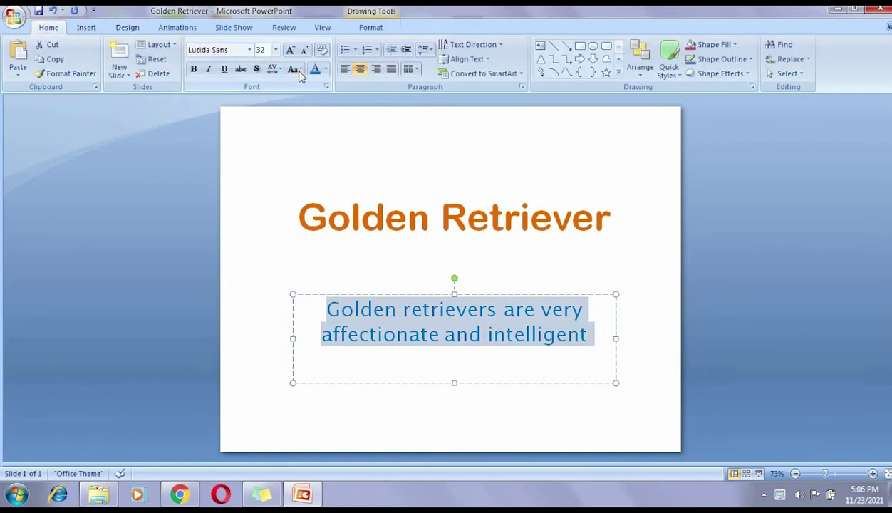
left_click(324, 73)
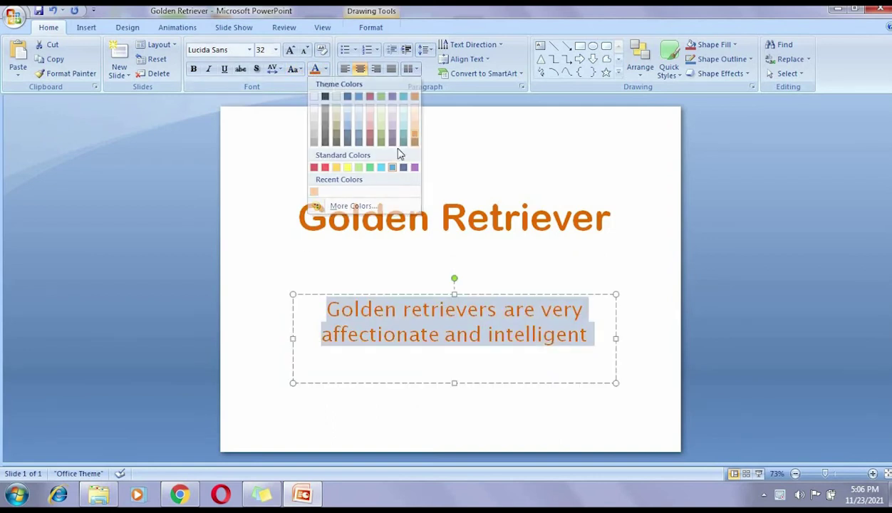
left_click(288, 270)
left_click(288, 271)
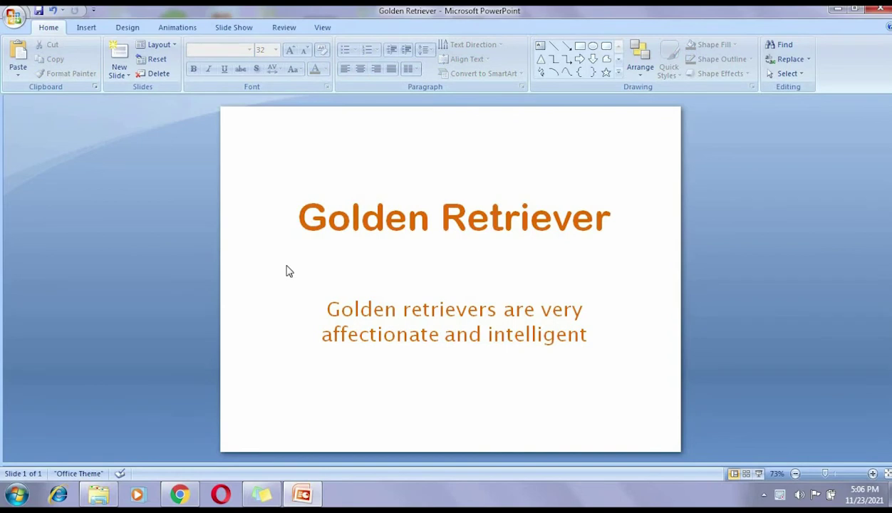
Drag the title box up near the slide top and the subtitle box further down.
left_click(361, 218)
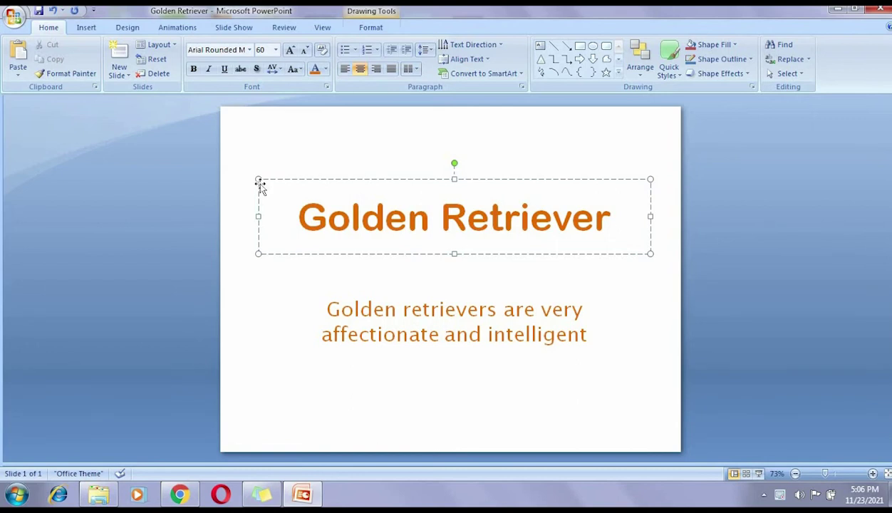
left_click_drag(259, 183, 259, 135)
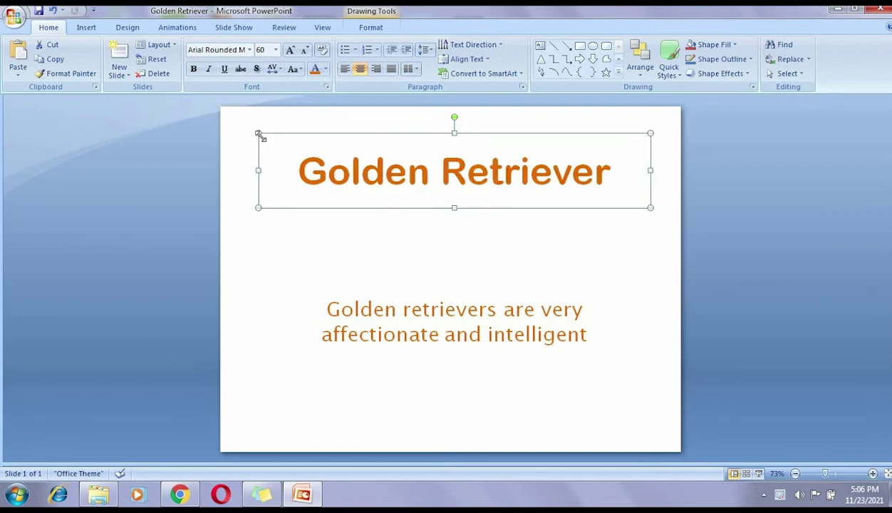
left_click(340, 308)
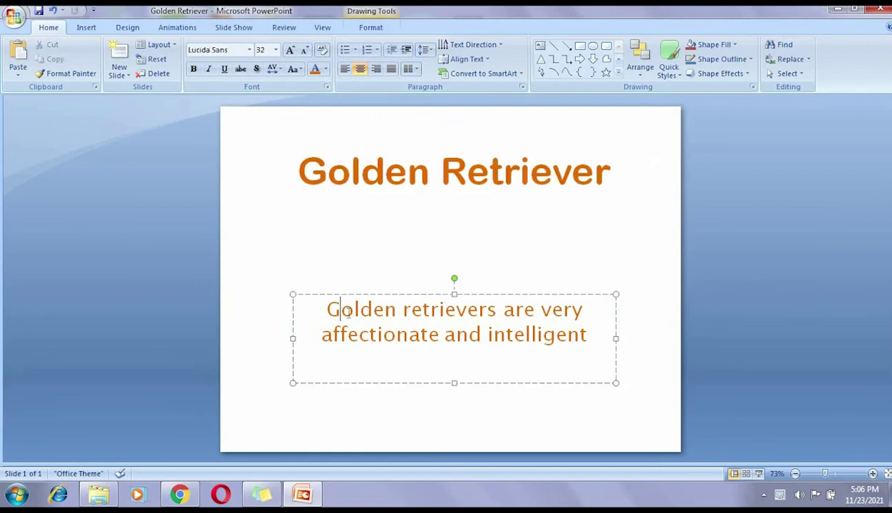
left_click(292, 297)
left_click_drag(292, 298, 290, 334)
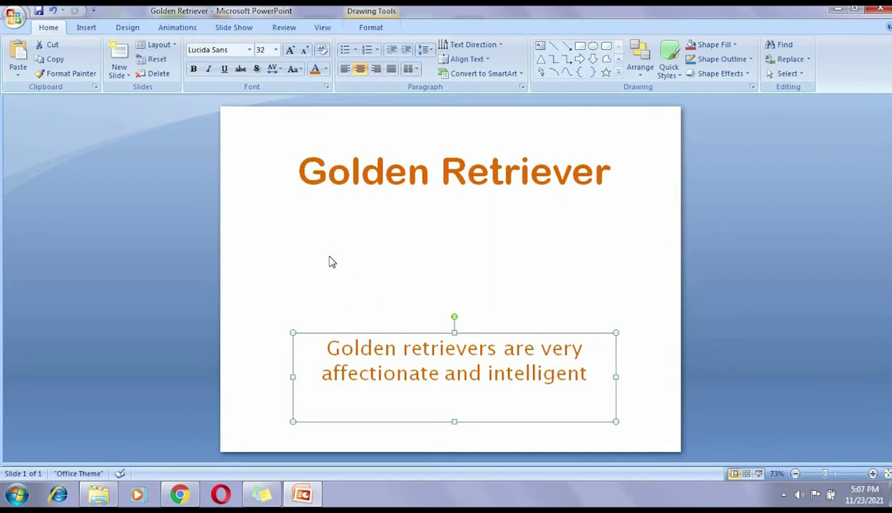
Insert the golden retriever image from the Desktop's 20th nov folder.
left_click(86, 29)
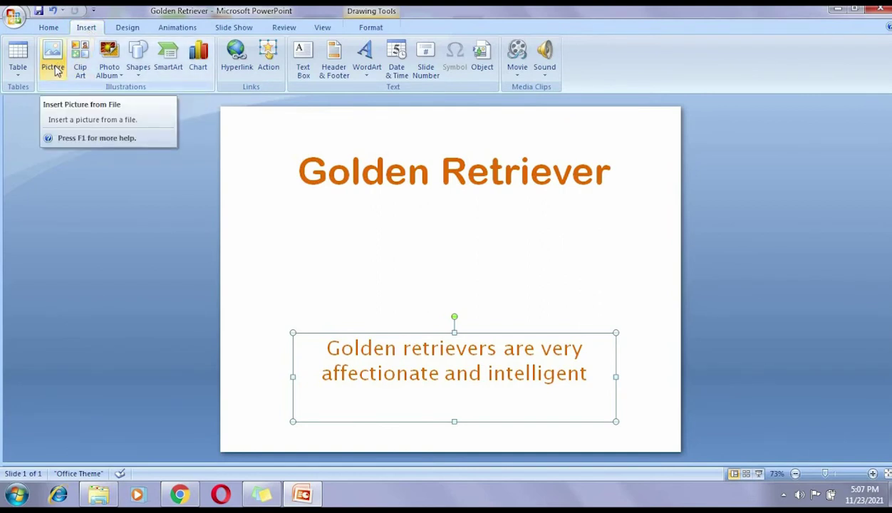
left_click(57, 71)
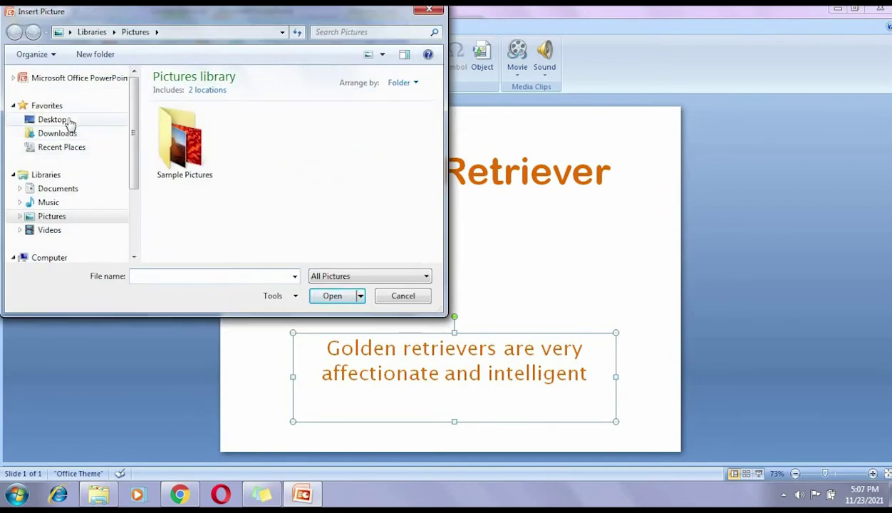
left_click(70, 122)
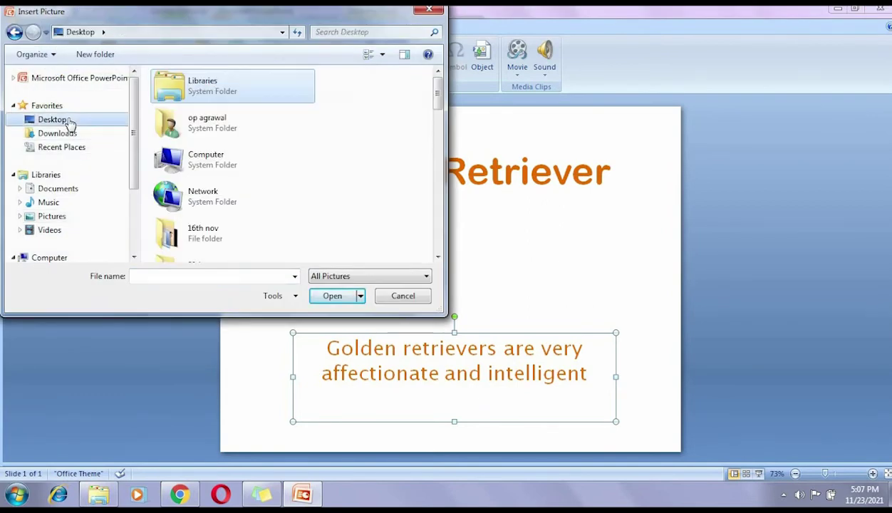
left_click(437, 257)
left_click(438, 258)
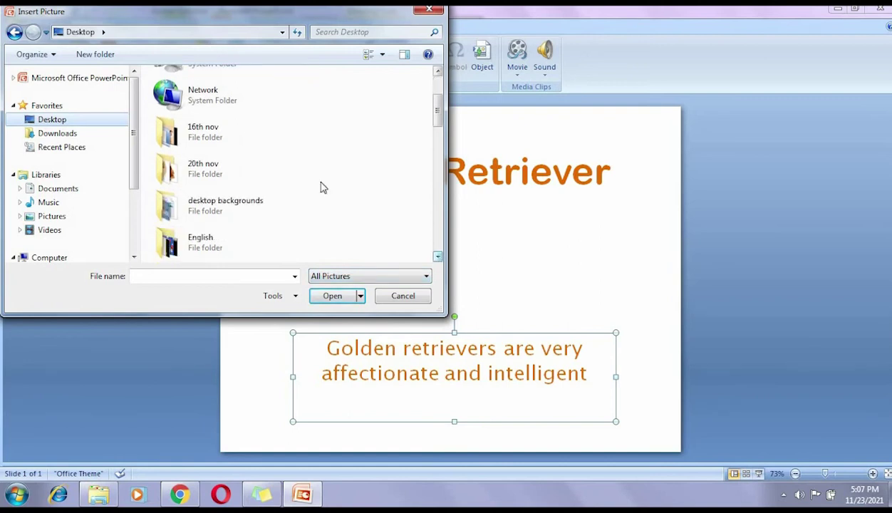
double_click(223, 186)
left_click(245, 123)
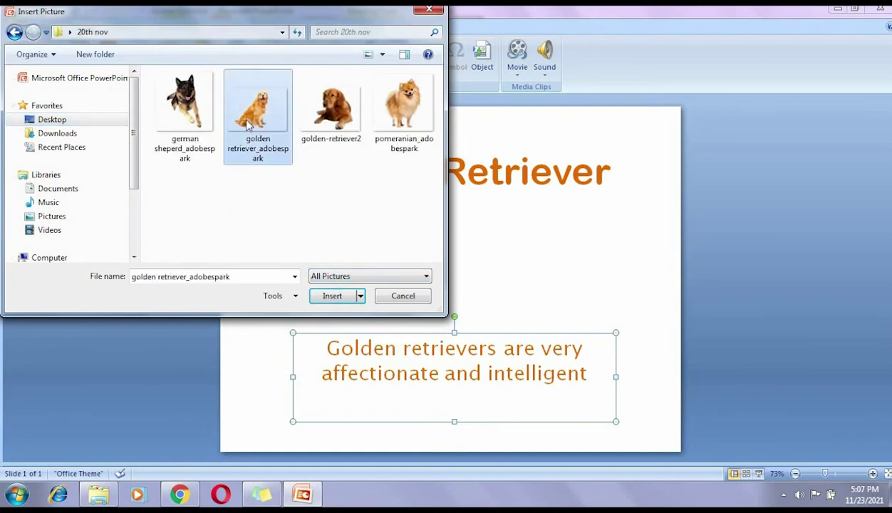
left_click(330, 299)
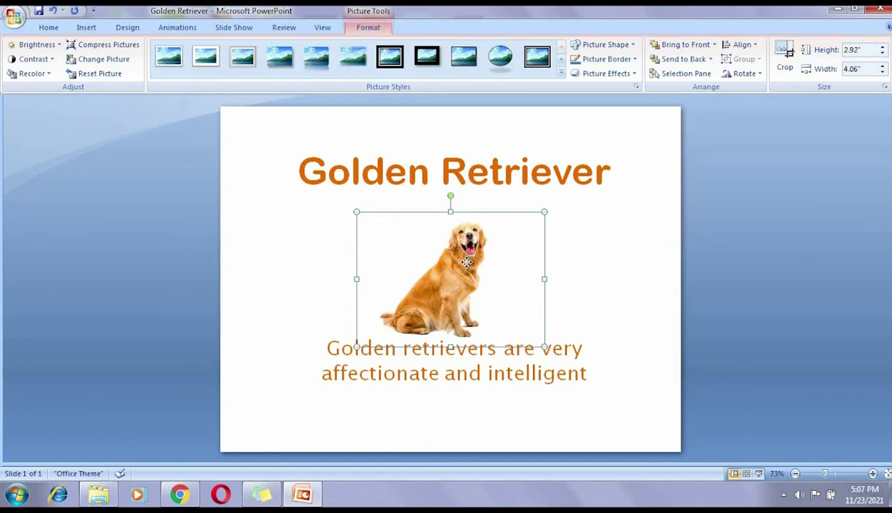
Move the dog photo to the left and resize it to 2.75 by 3.83 inches.
left_click_drag(466, 262, 367, 245)
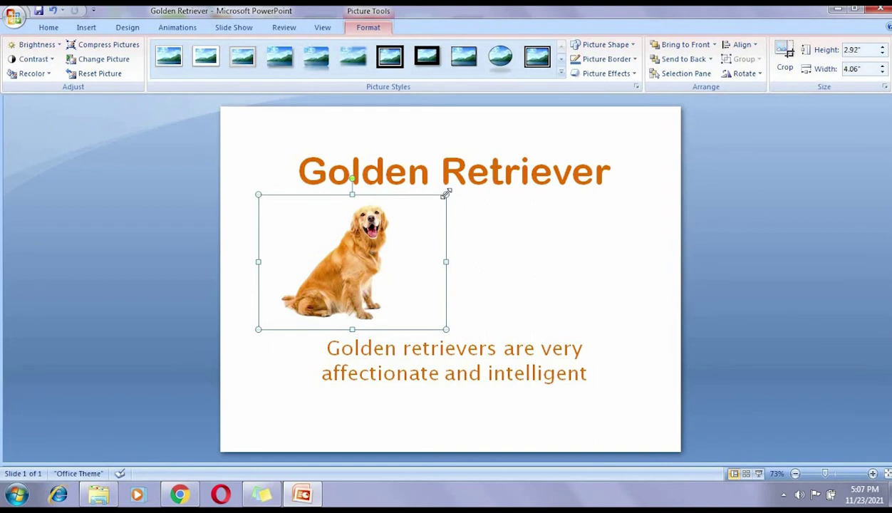
left_click_drag(446, 193, 446, 191)
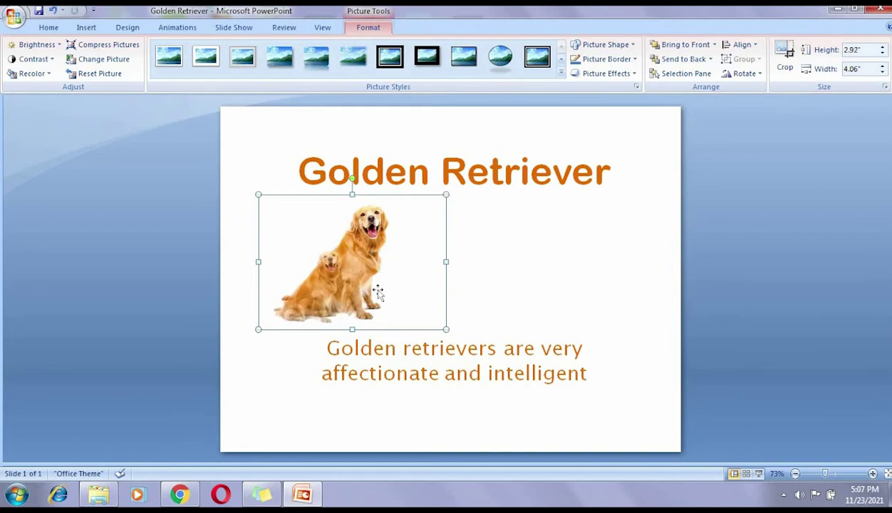
left_click_drag(446, 192, 377, 291)
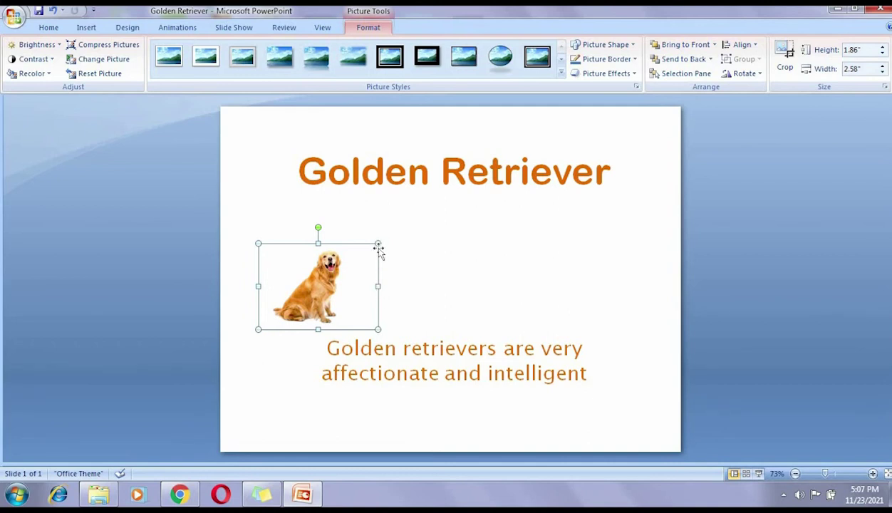
left_click_drag(378, 243, 410, 206)
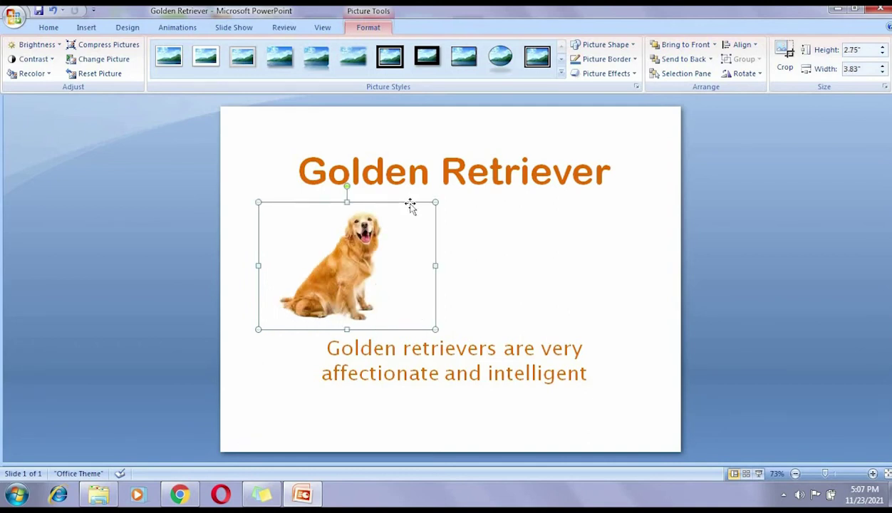
left_click(313, 372)
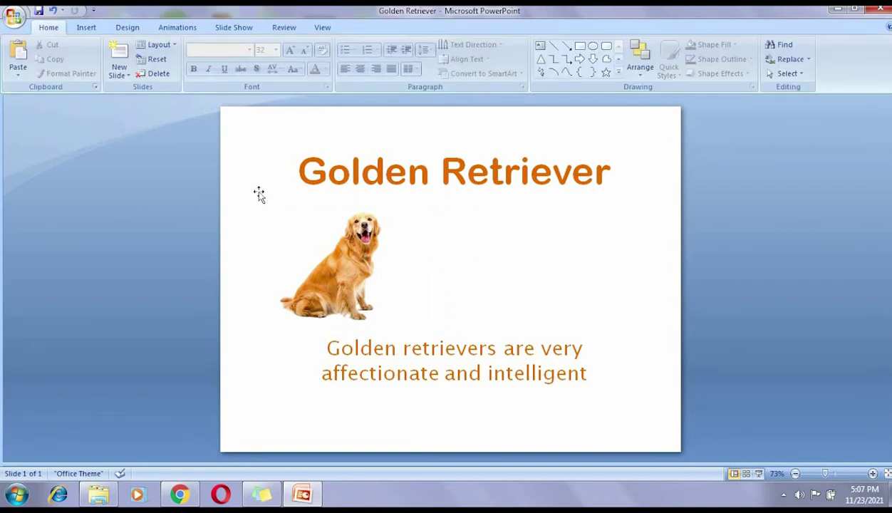
left_click(86, 28)
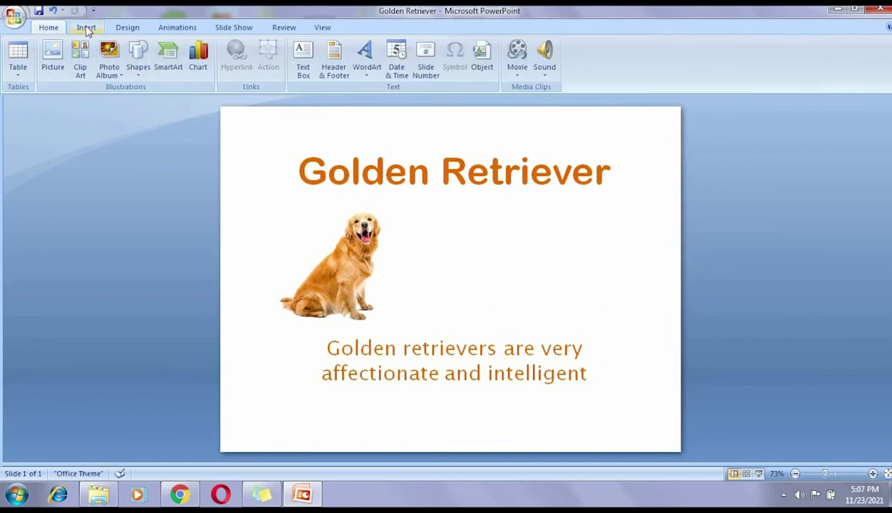
left_click(53, 63)
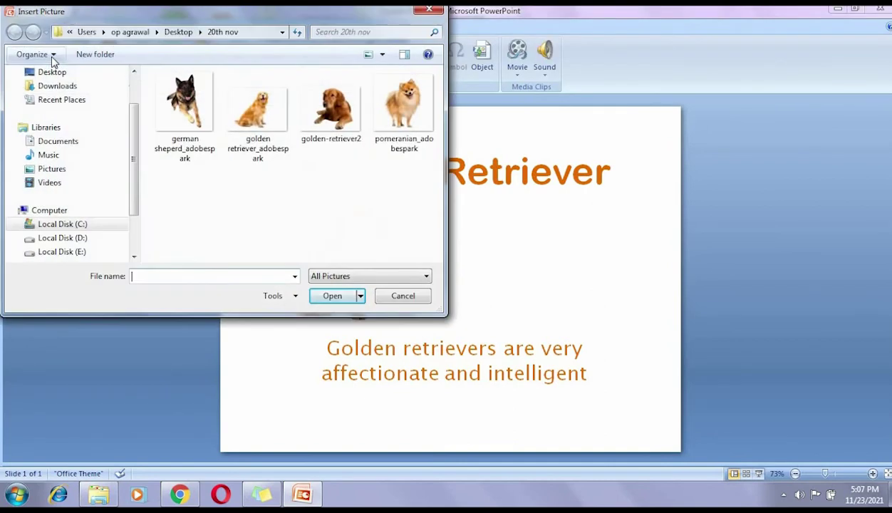
left_click(184, 106)
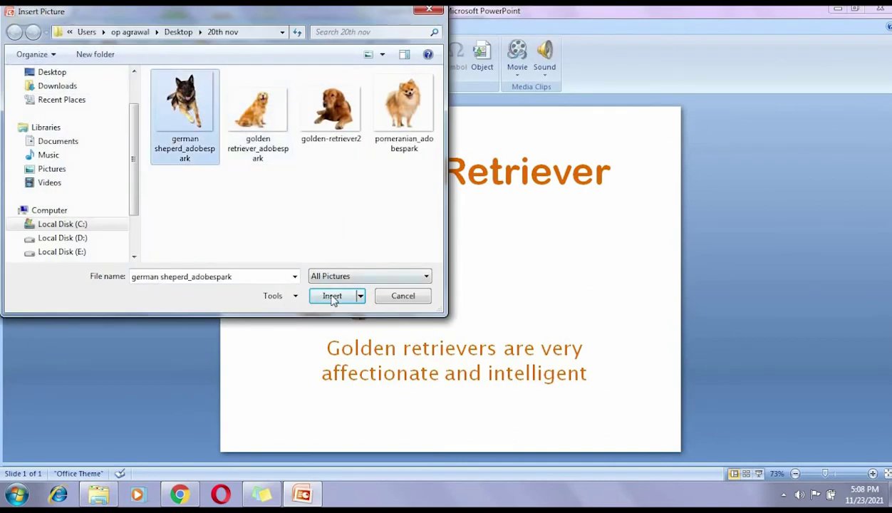
left_click(332, 295)
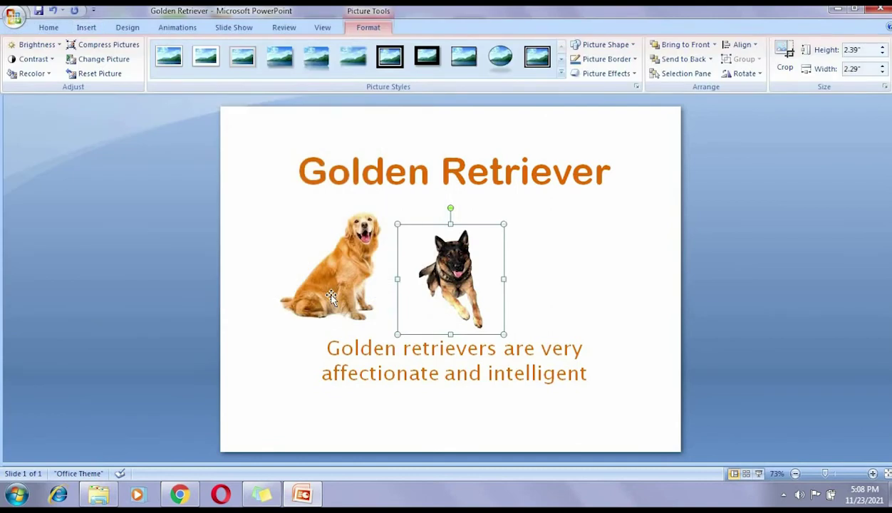
left_click_drag(443, 273, 530, 259)
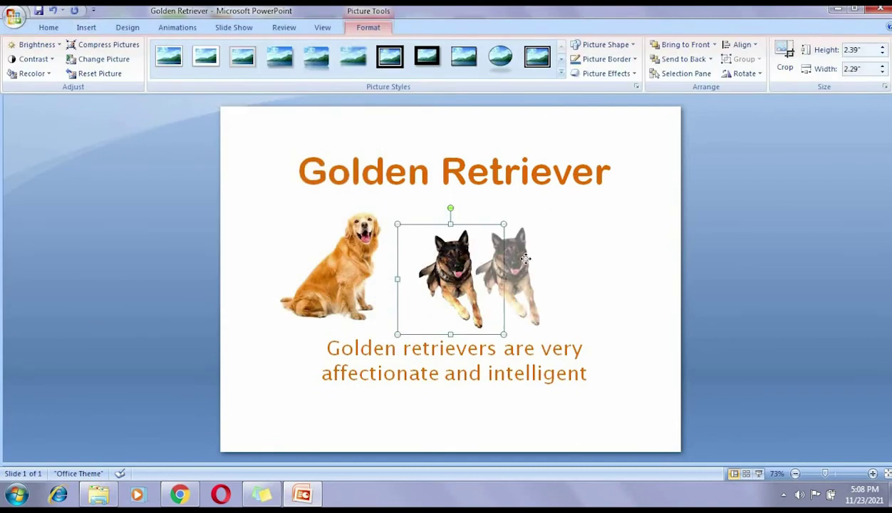
left_click(622, 393)
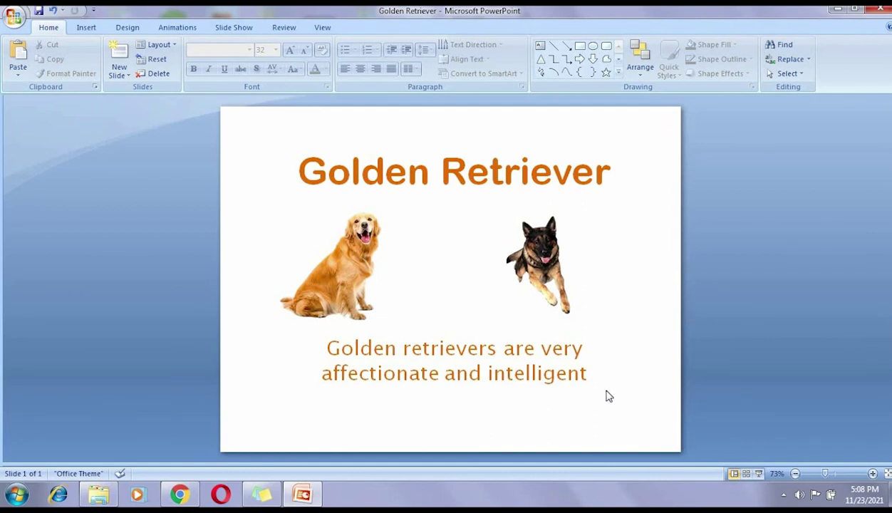
left_click(543, 263)
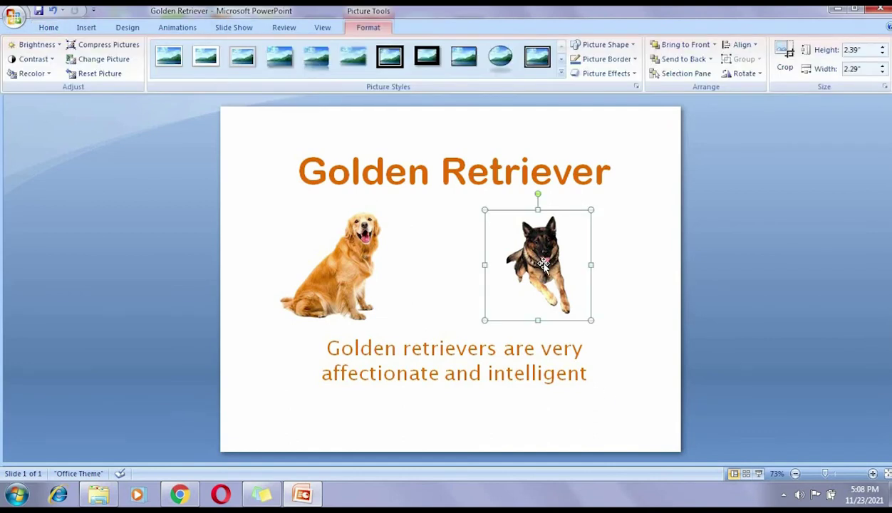
key("Delete")
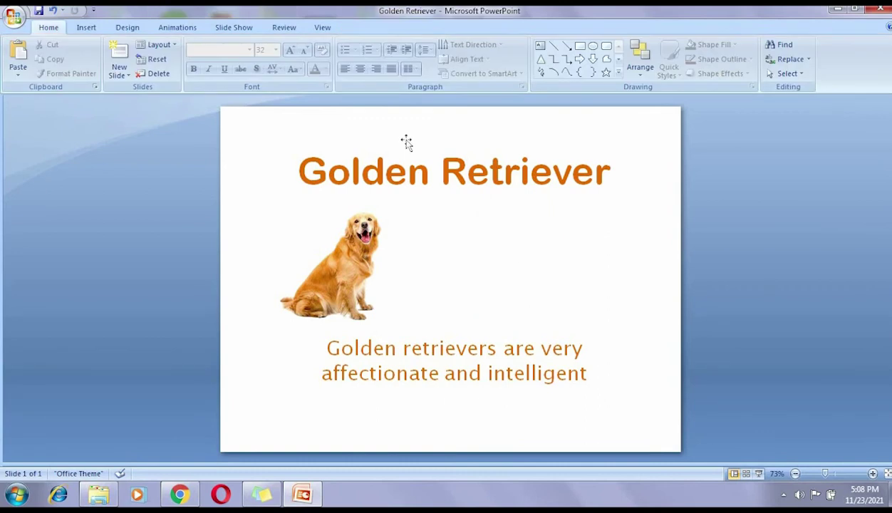
Insert the golden-retriever2 picture onto the slide.
left_click(86, 29)
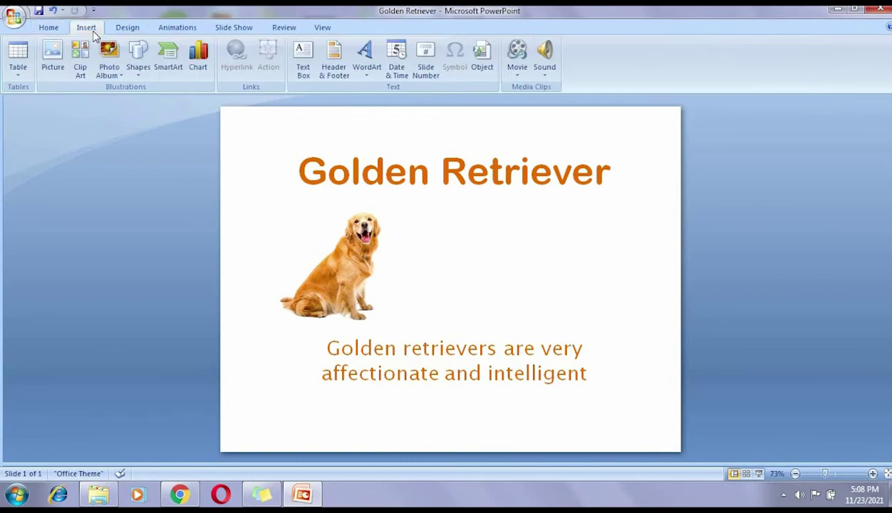
left_click(53, 56)
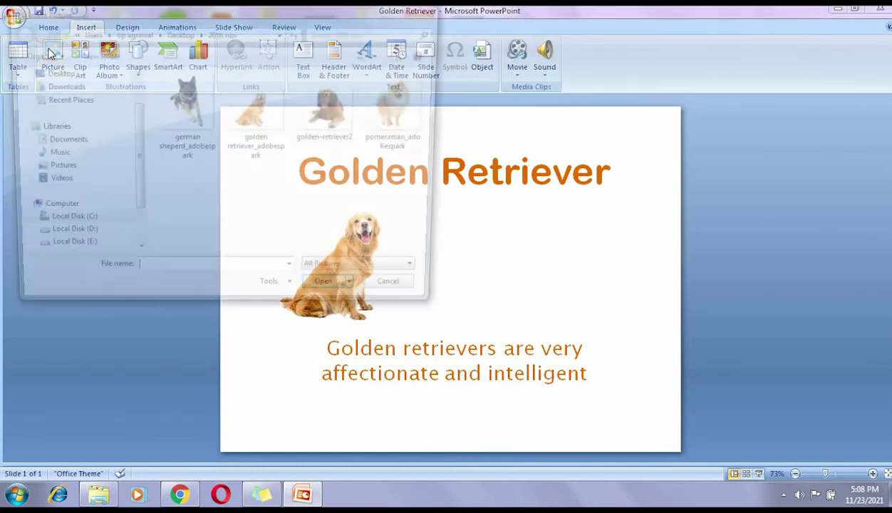
left_click(306, 112)
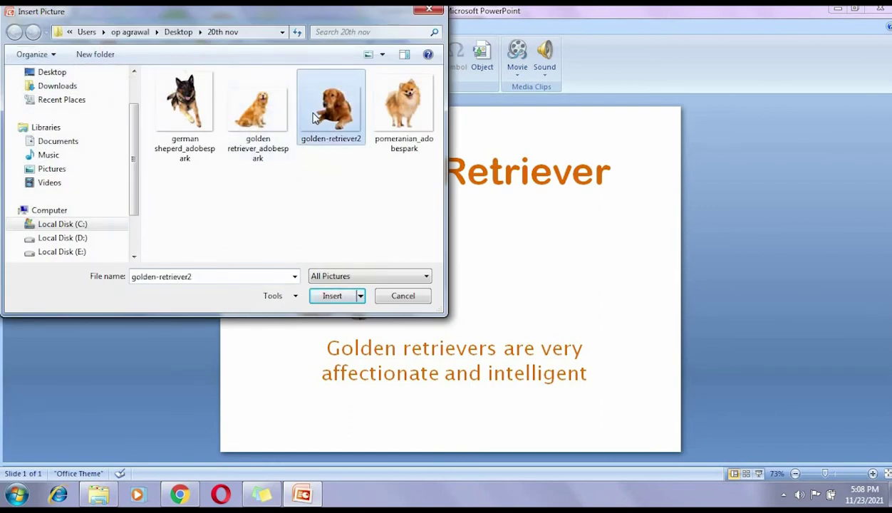
left_click(334, 297)
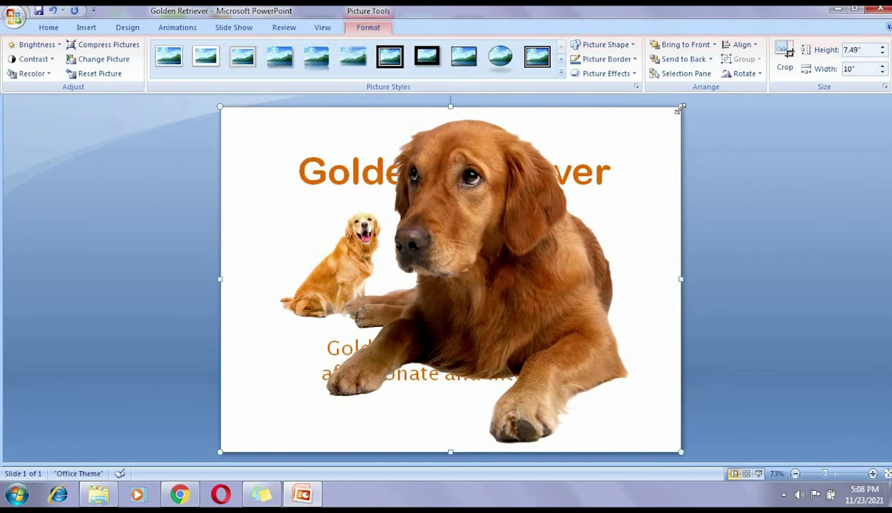
Shrink the lying retriever picture and place it right of the sitting dog.
left_click_drag(679, 109, 417, 421)
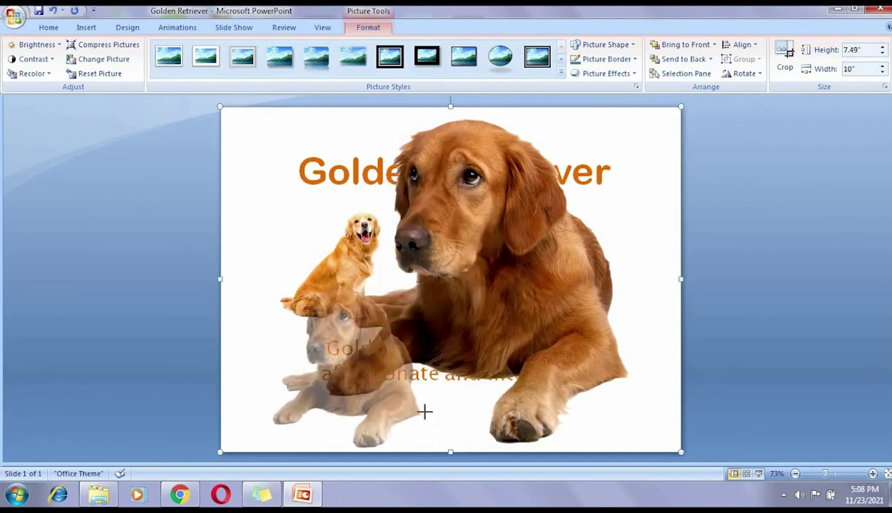
mouse_move(356, 407)
left_mouse_down()
mouse_move(545, 303)
mouse_move(537, 314)
left_mouse_up()
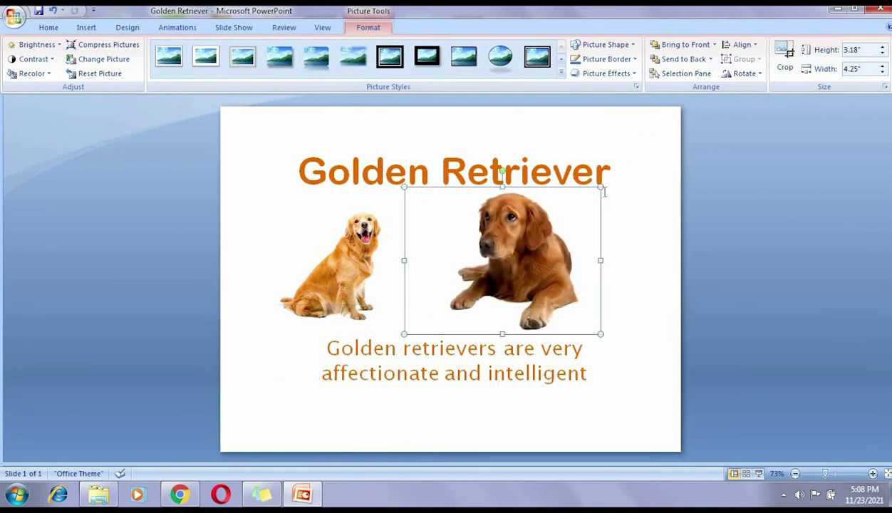
left_click_drag(600, 187, 573, 230)
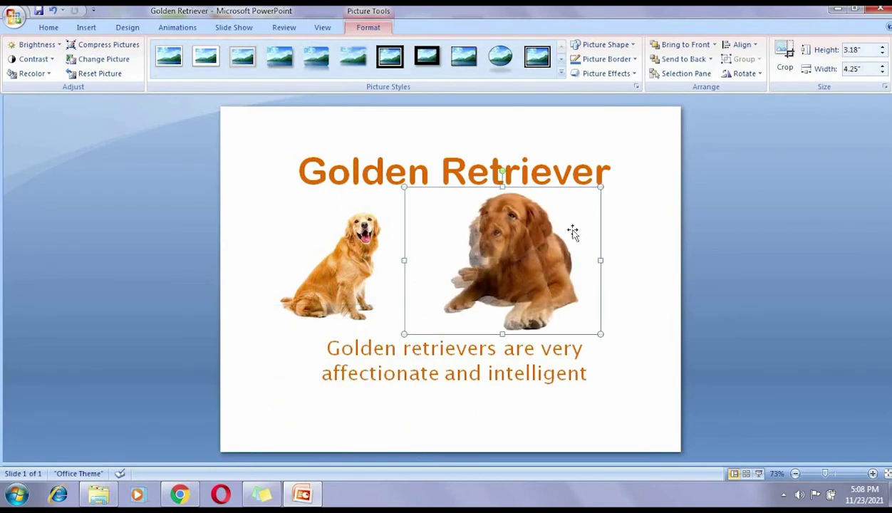
left_click_drag(498, 276, 525, 263)
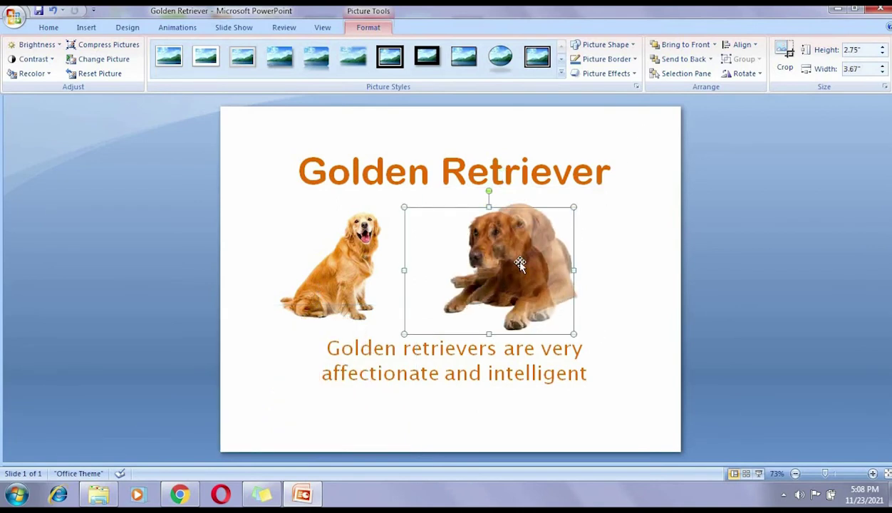
left_click(630, 397)
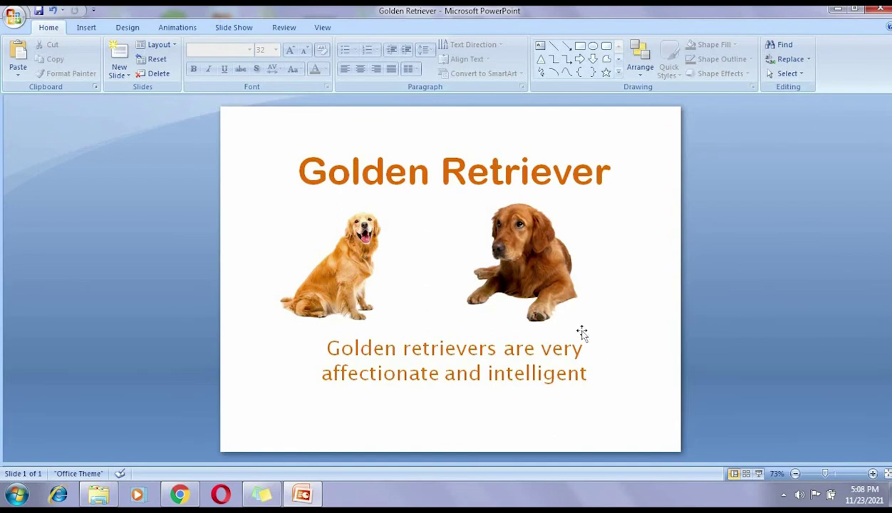
Fill the slide background with a solid dark orange colour.
left_click(136, 30)
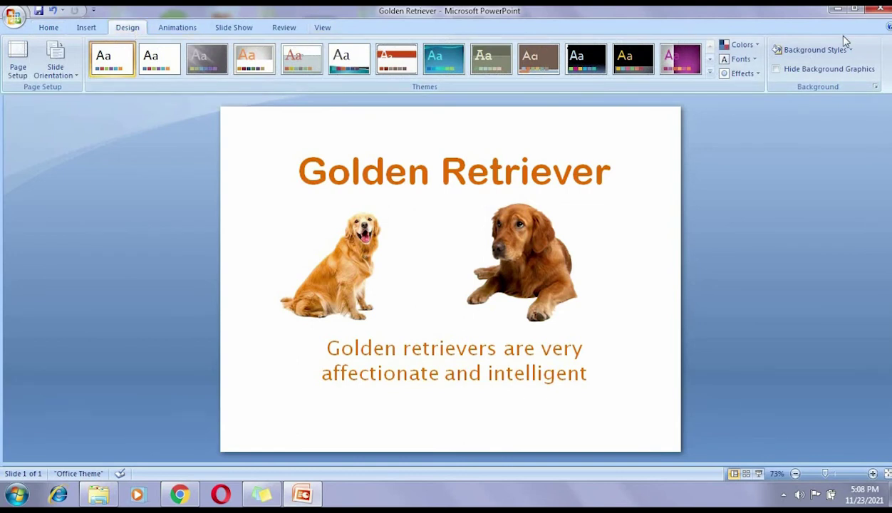
left_click(812, 50)
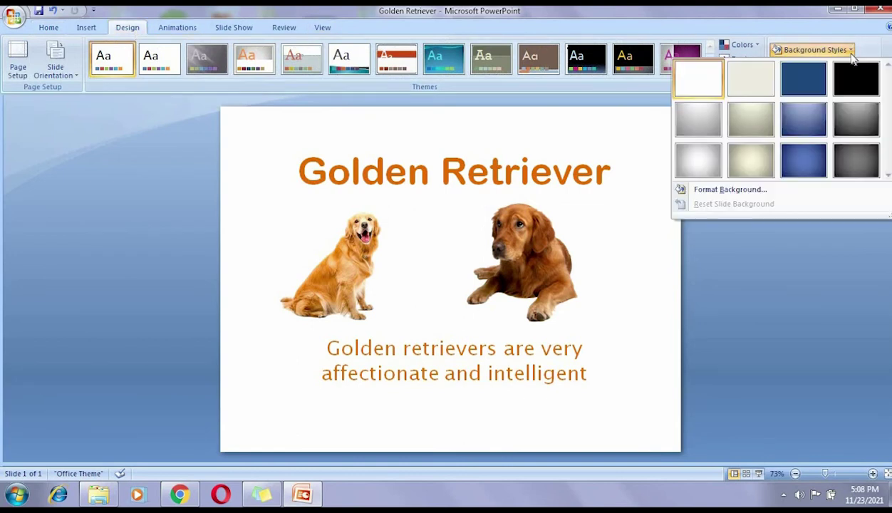
left_click(735, 191)
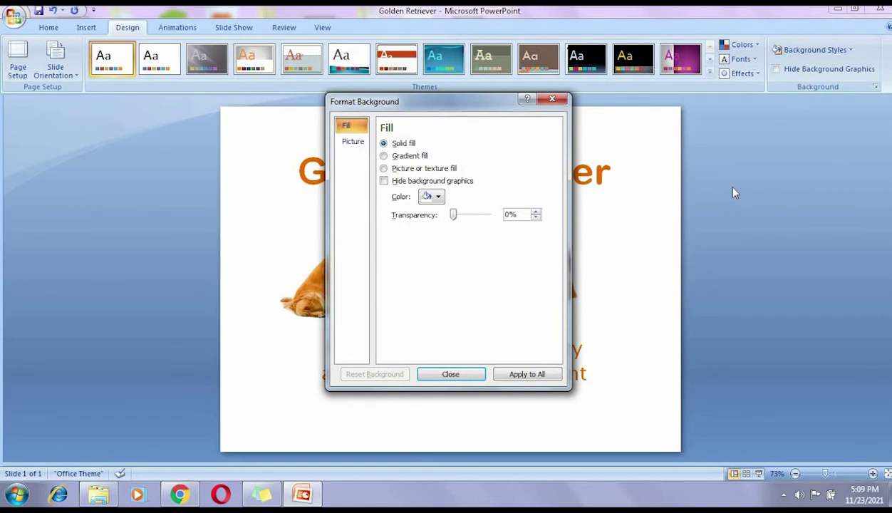
left_click(439, 197)
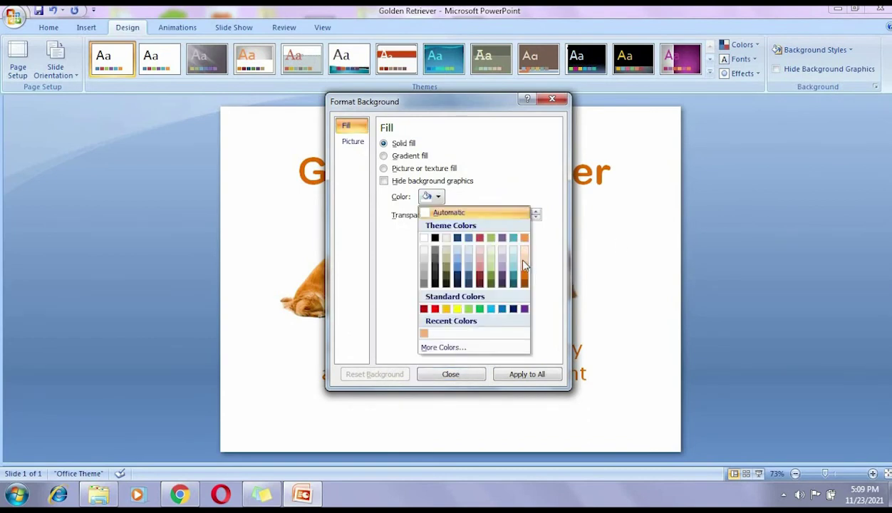
left_click(525, 278)
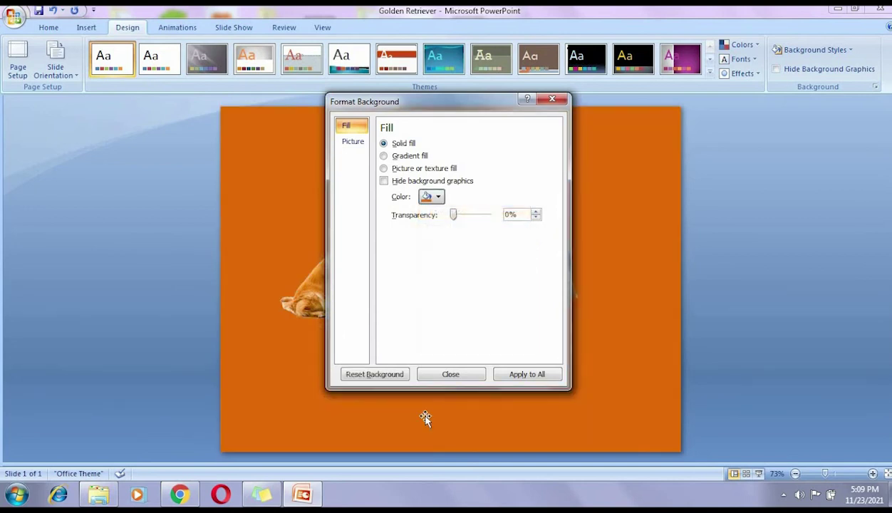
left_click(441, 374)
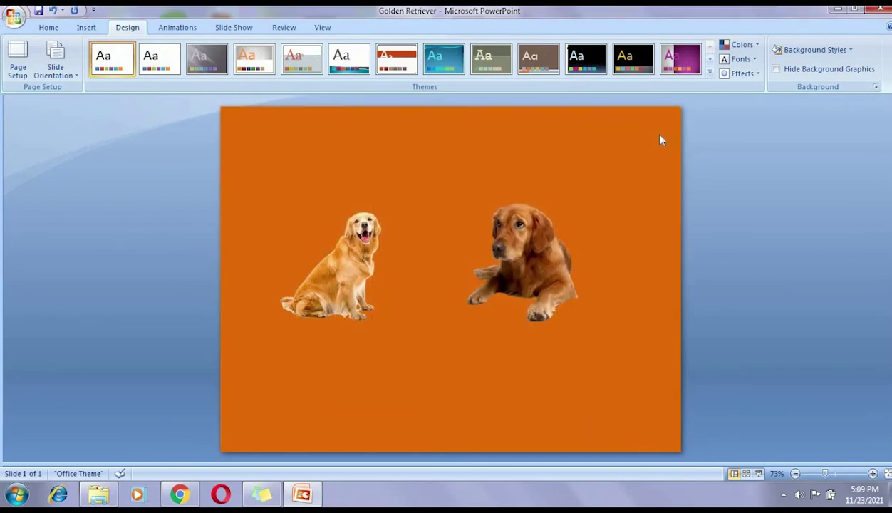
Lighten the background to a custom orange, RGB 248, 166, 98.
left_click(850, 55)
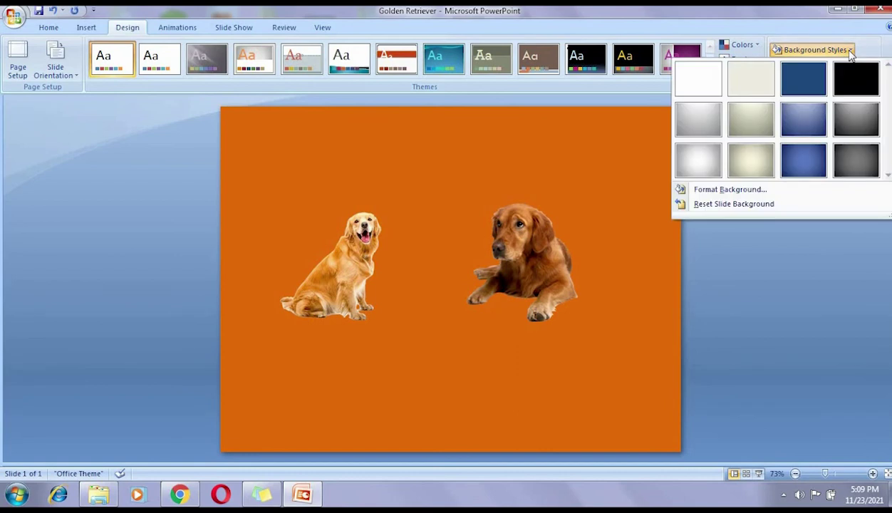
left_click(719, 191)
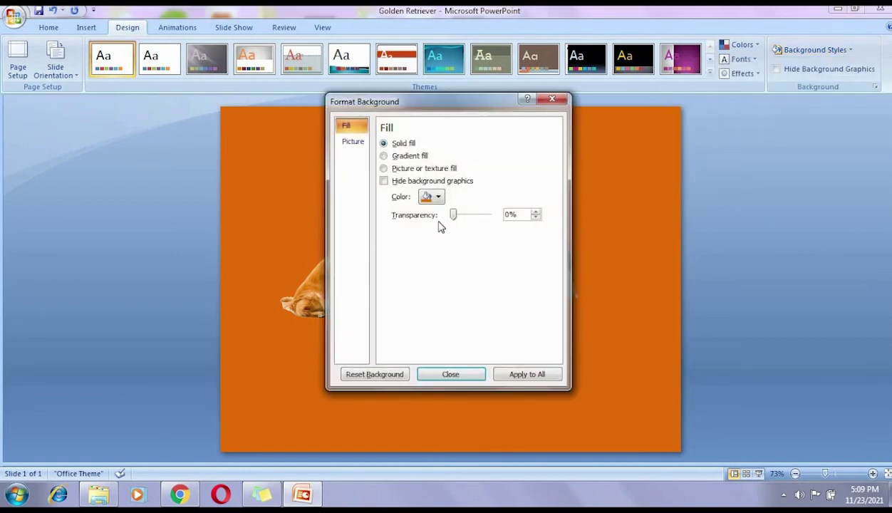
left_click(438, 197)
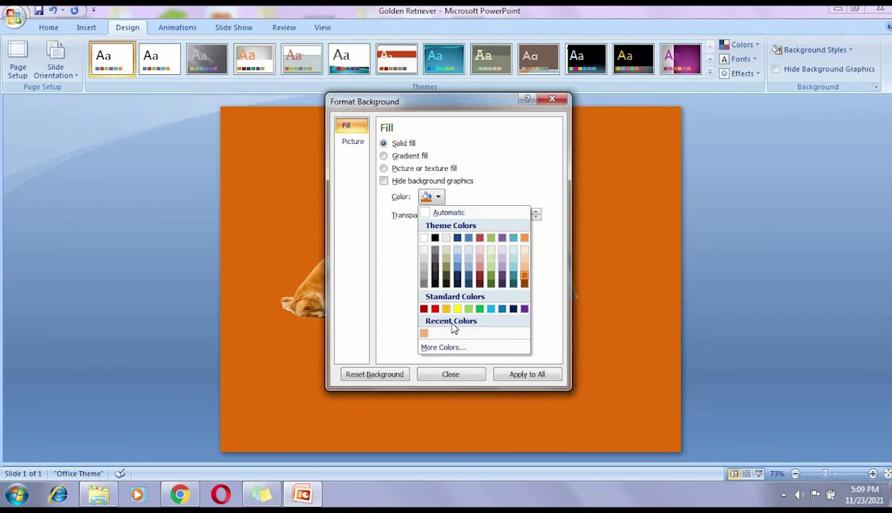
left_click(443, 347)
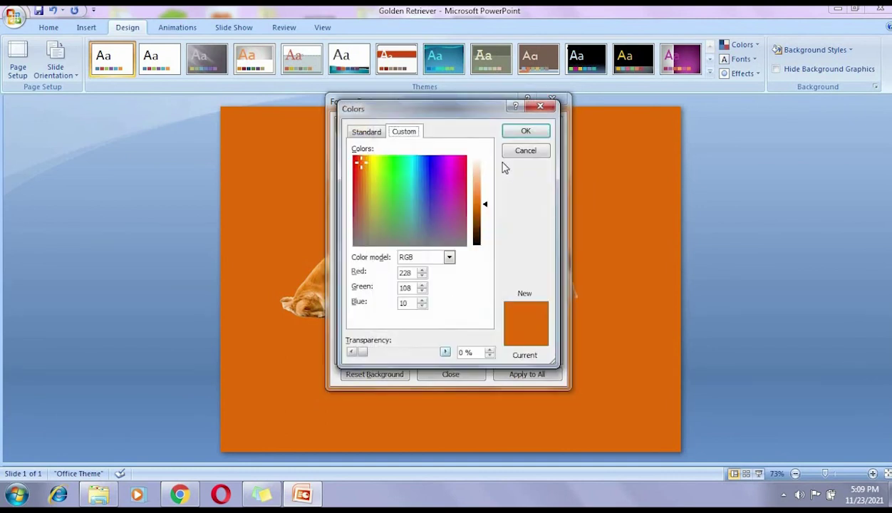
left_click(477, 189)
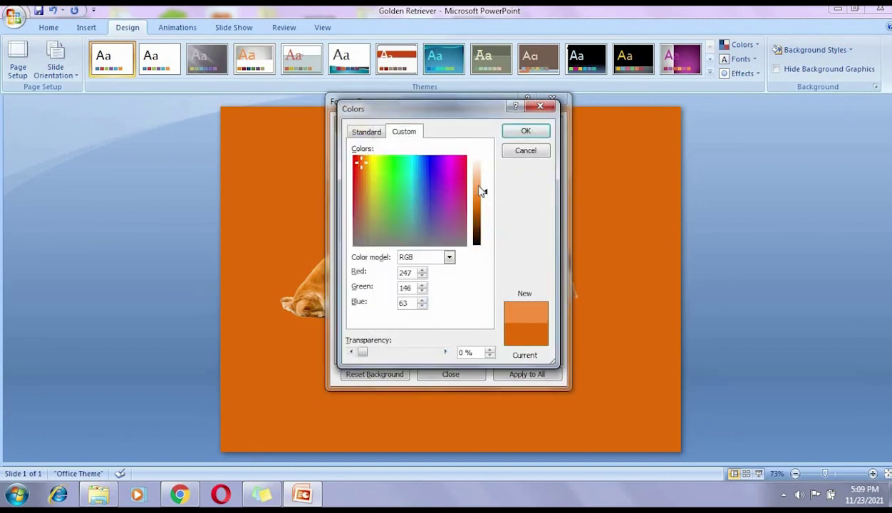
left_click(478, 185)
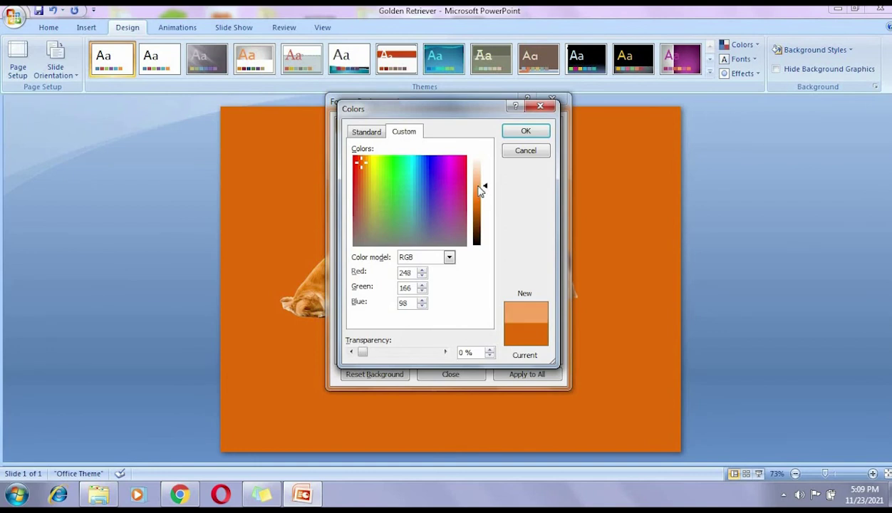
left_click(525, 132)
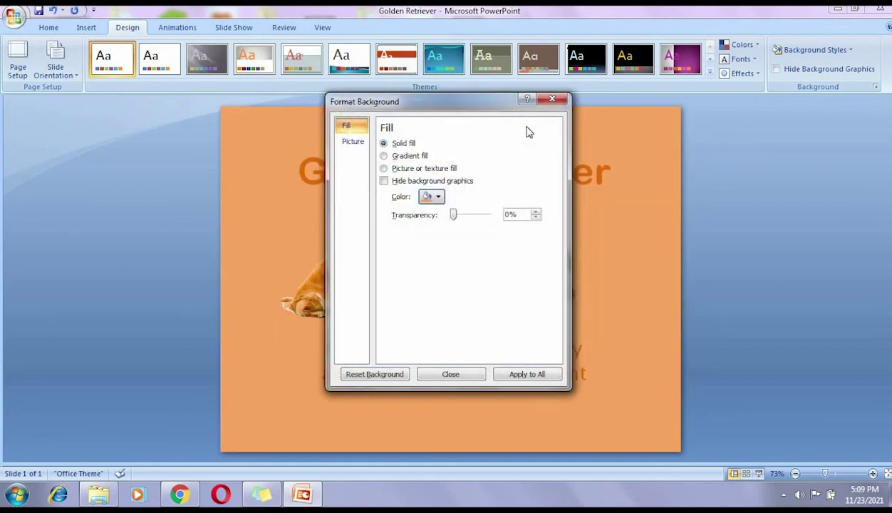
left_click(452, 375)
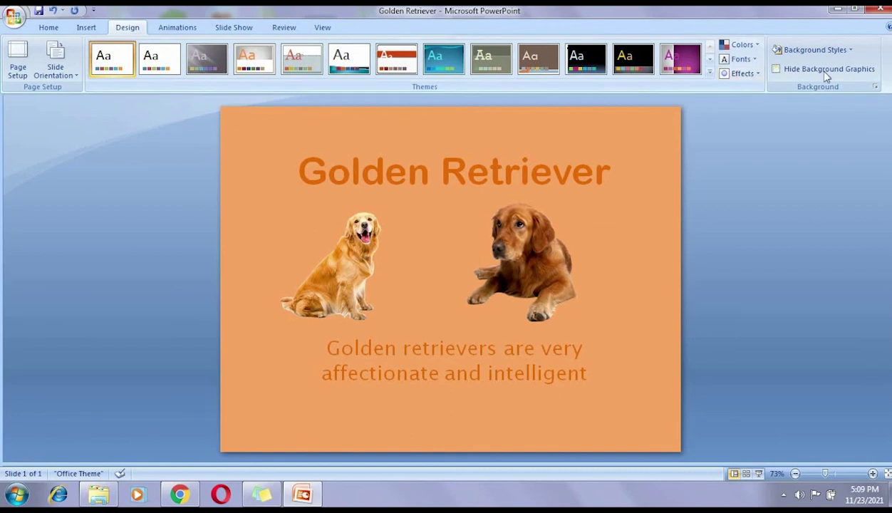
Change the background fill to a lighter custom peach, RGB 250, 189, 138.
left_click(849, 51)
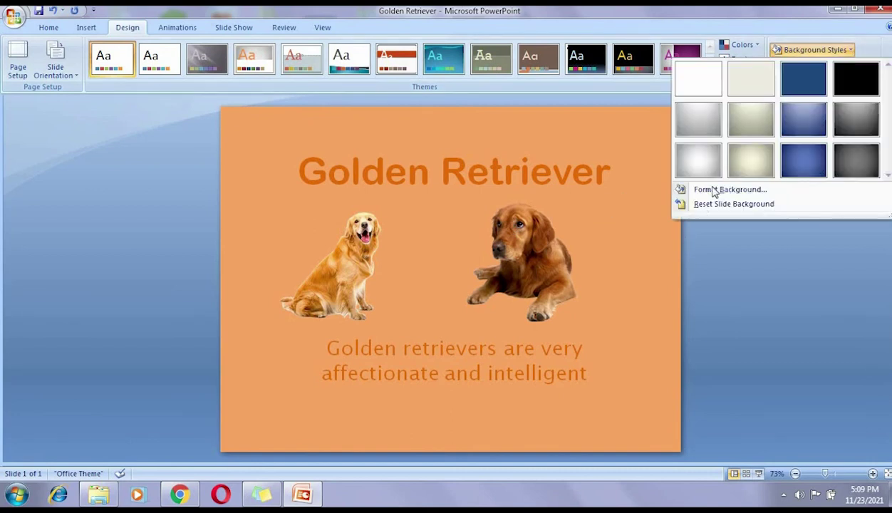
left_click(714, 190)
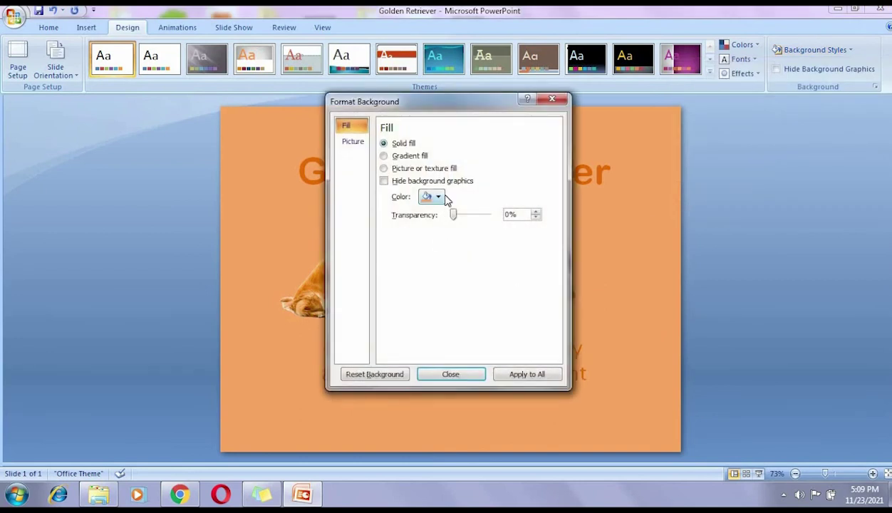
left_click(440, 198)
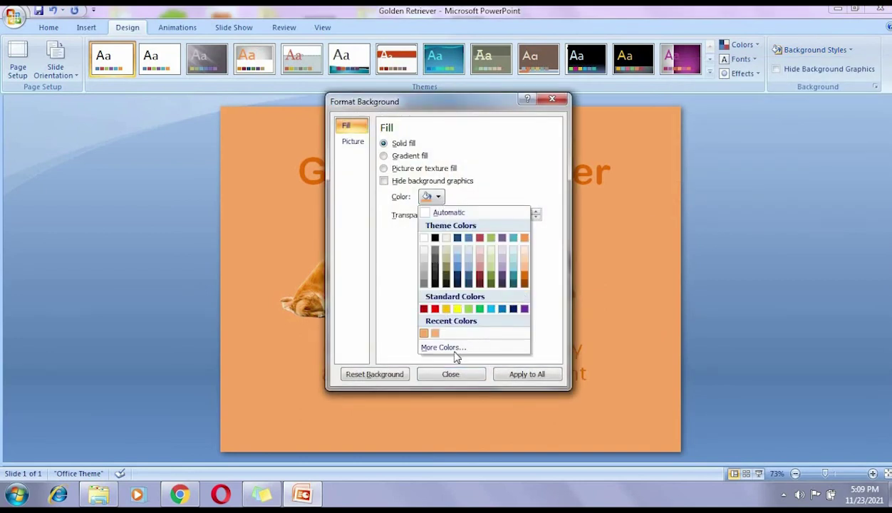
left_click(446, 348)
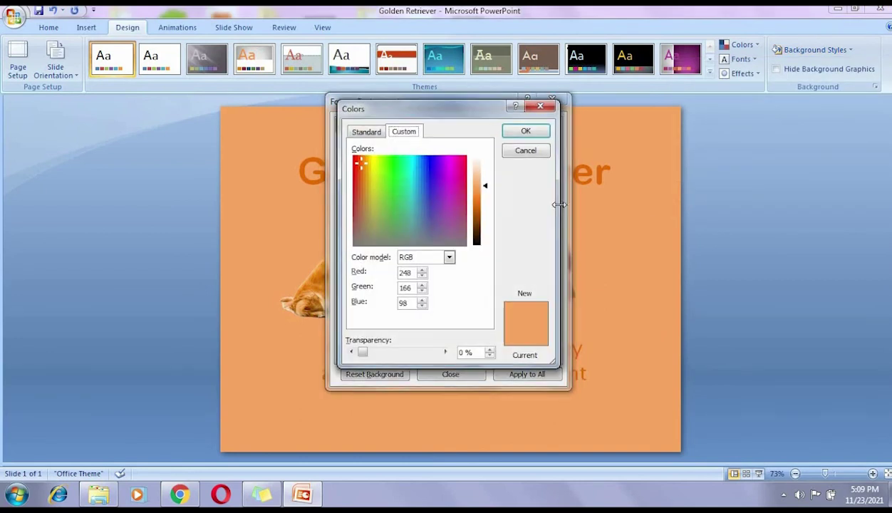
left_click(480, 180)
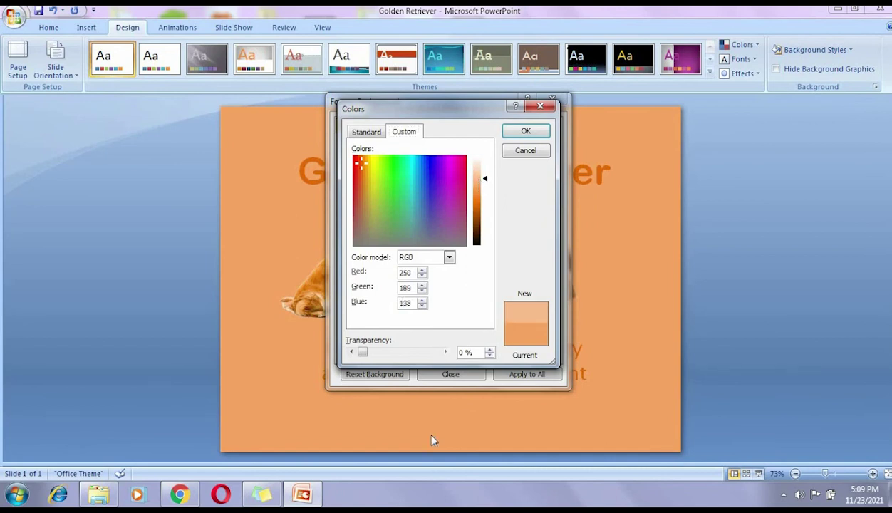
left_click(524, 132)
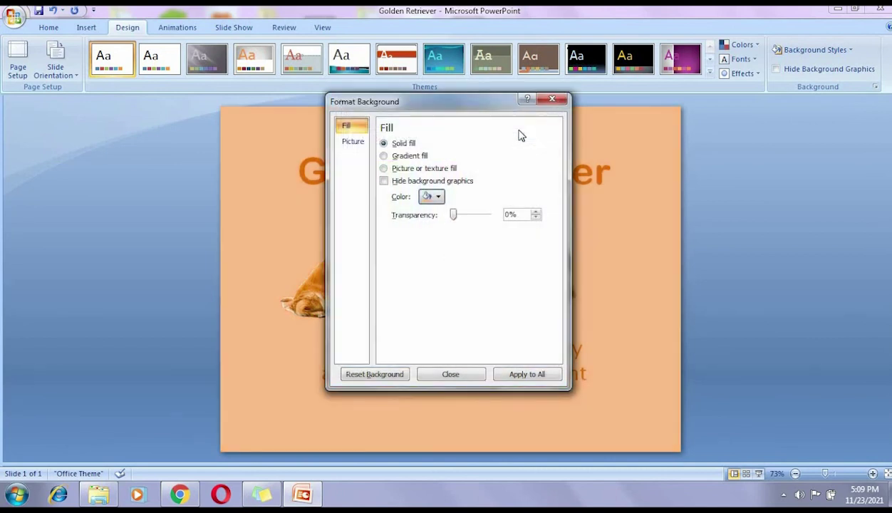
left_click(454, 375)
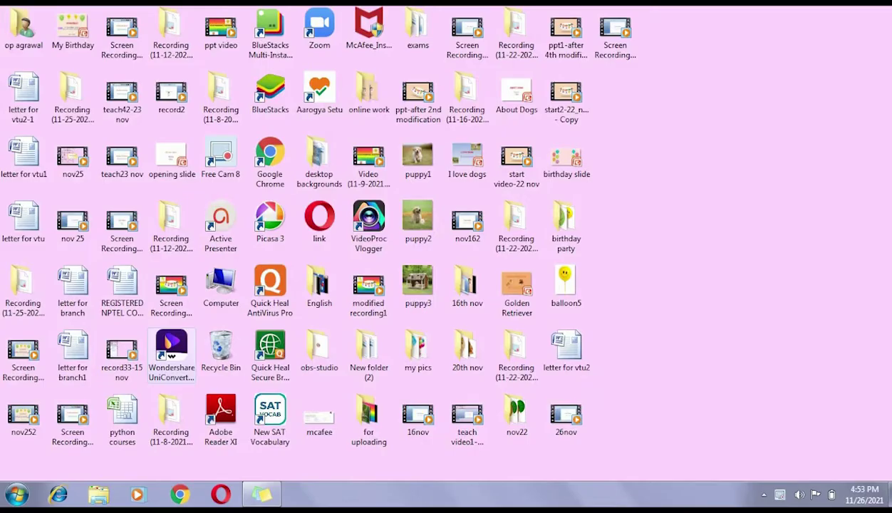
Launch PowerPoint 2007 from the Start menu and maximize its window.
left_click(17, 494)
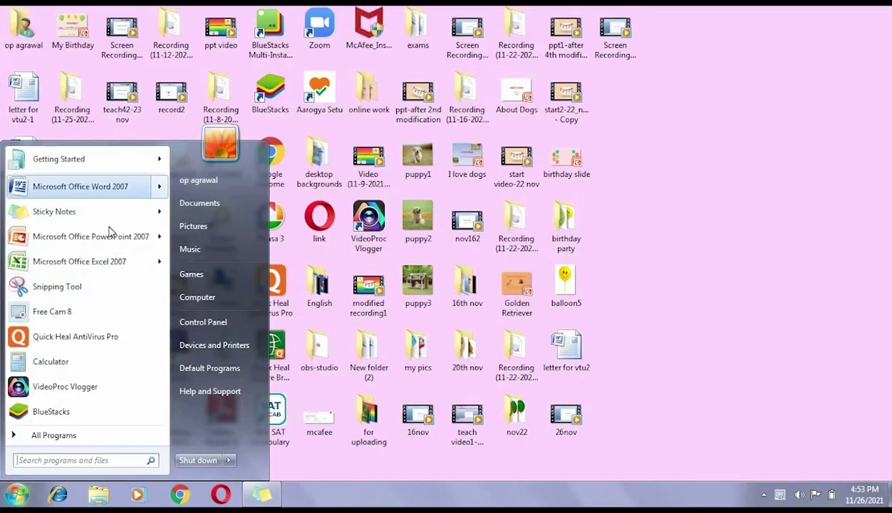
left_click(111, 235)
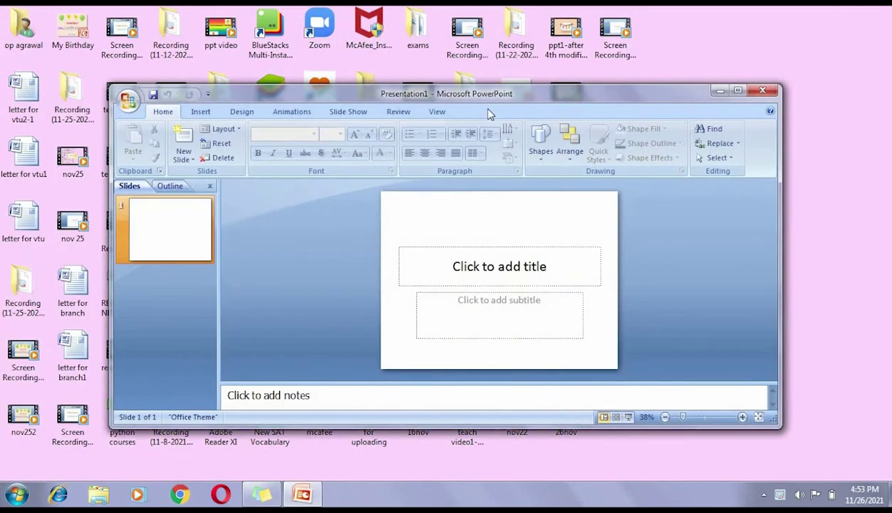
left_click(739, 93)
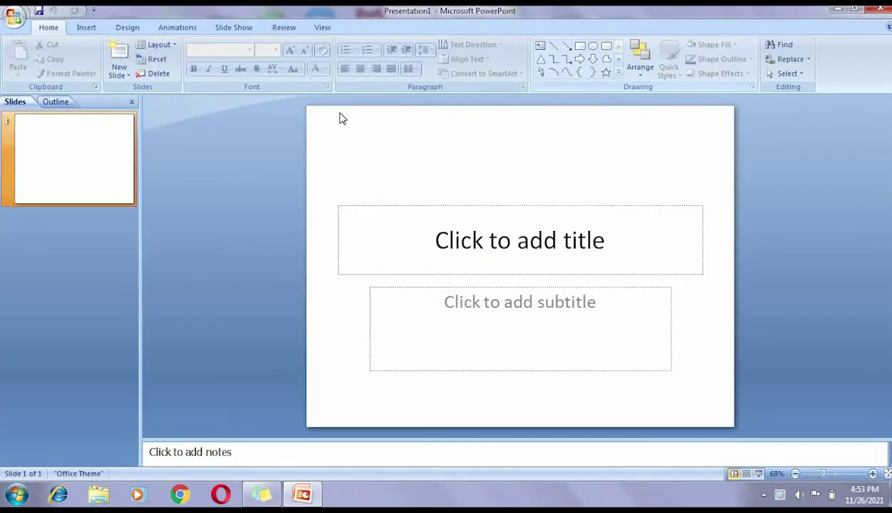
With the slides pane hidden, type 'My Birthday' as title and 'On my birthday, I like to get lots of balloons' as subtitle.
left_click(131, 103)
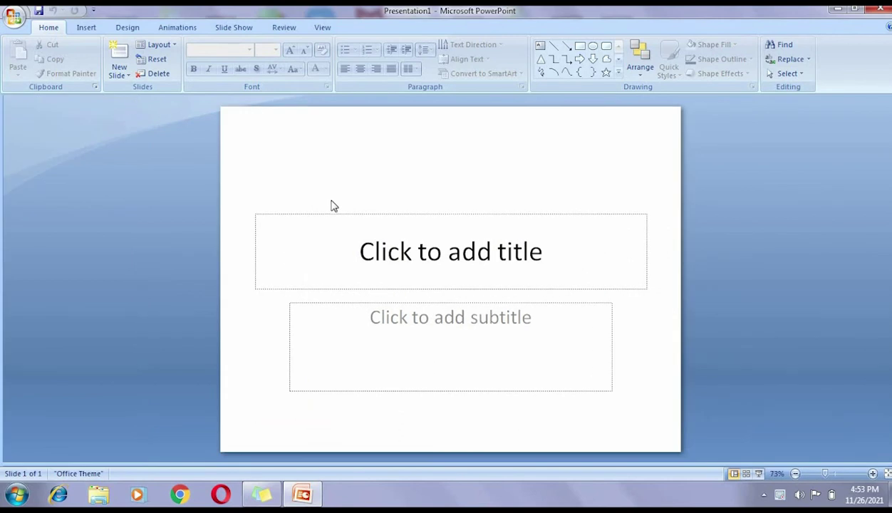
left_click(388, 269)
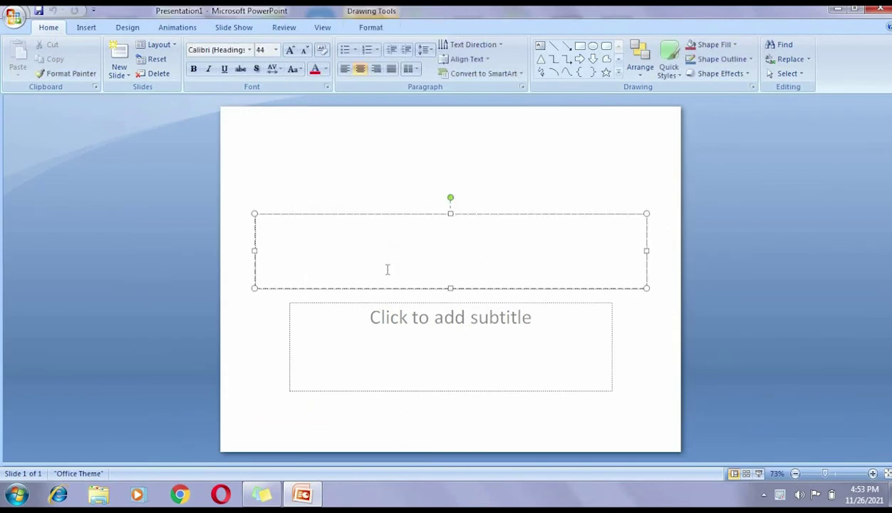
type("Mu")
key("BackSpace")
type("y")
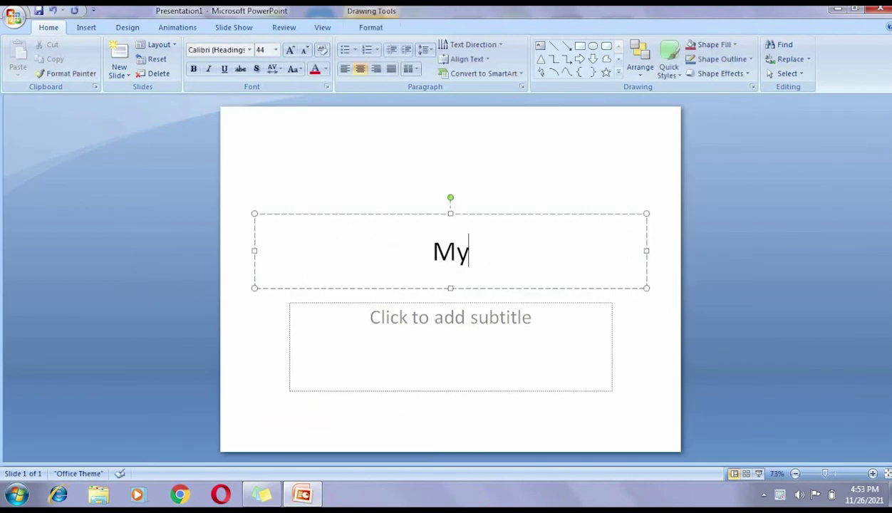
type(" Bi")
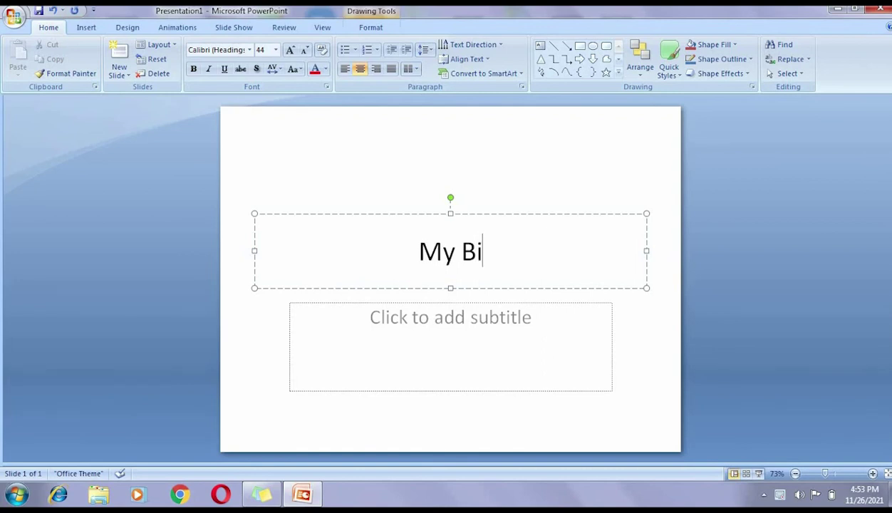
type("rthday")
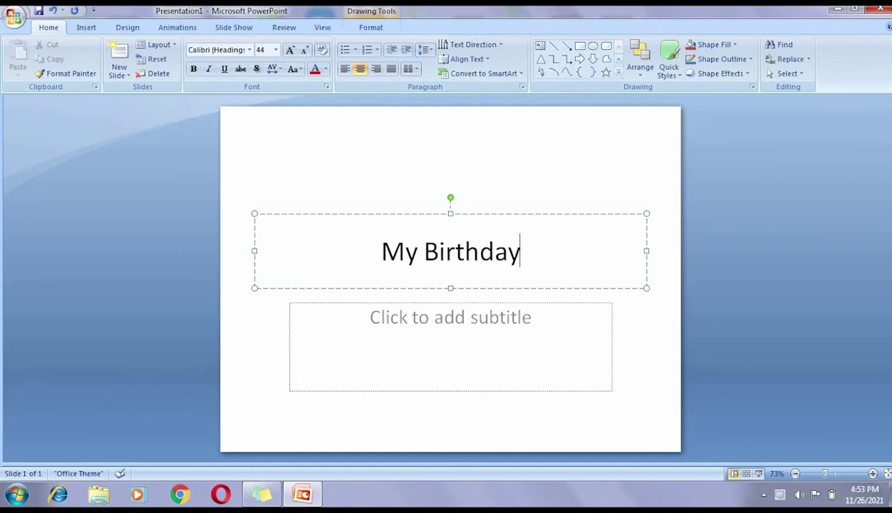
left_click(405, 326)
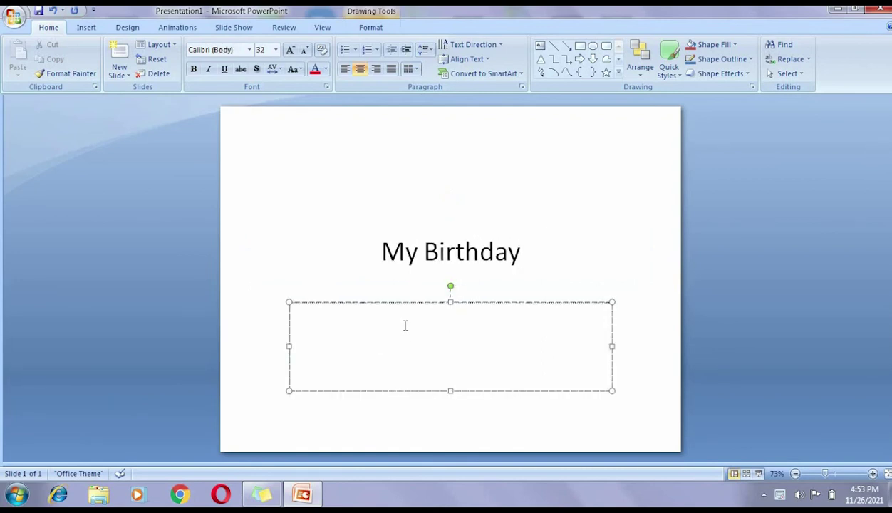
type("On my ")
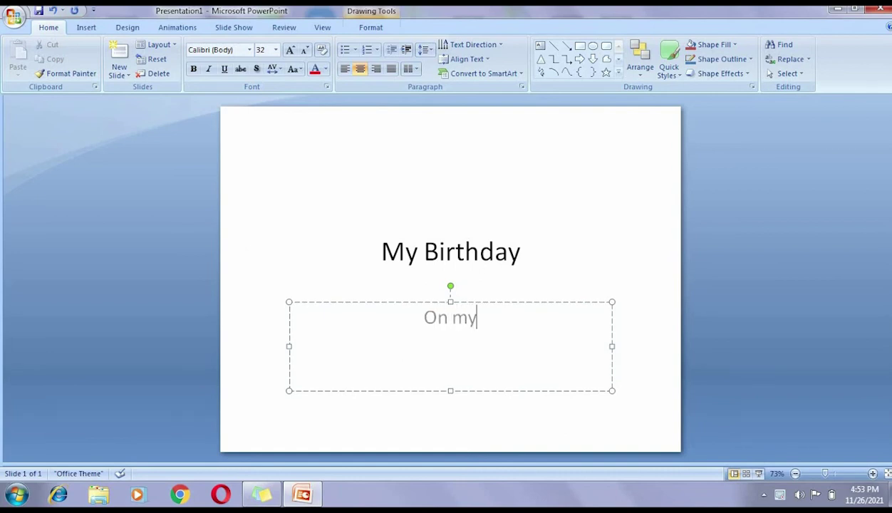
type("bi")
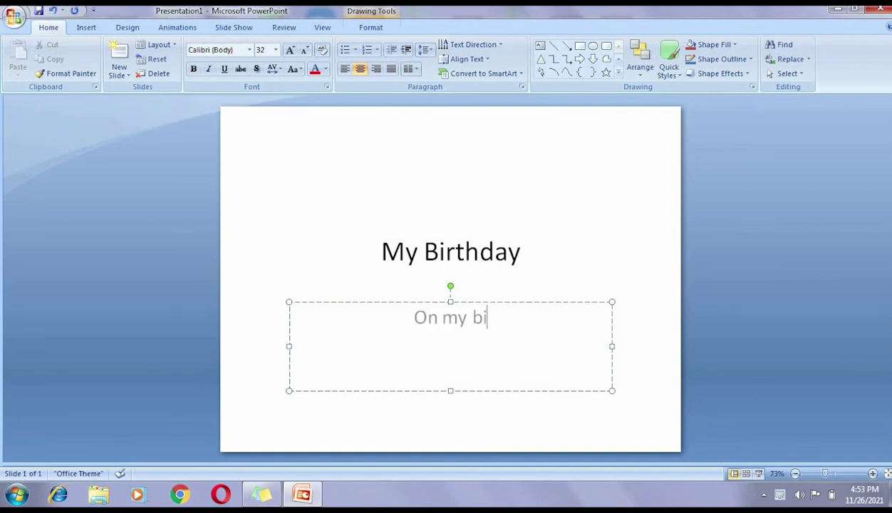
type("rthday")
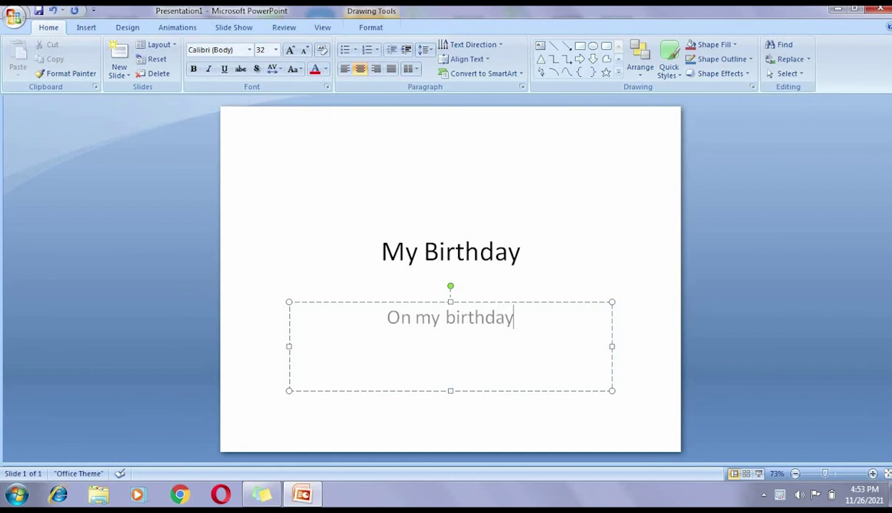
type(", ")
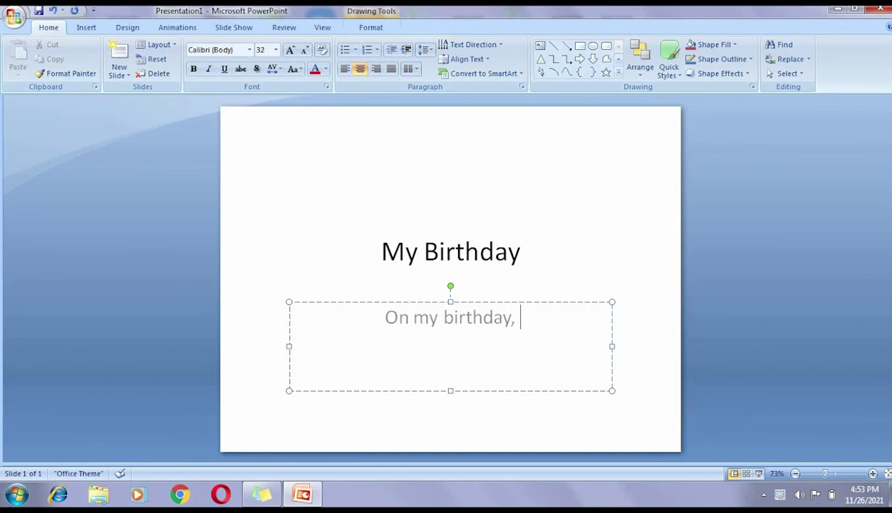
type("I like")
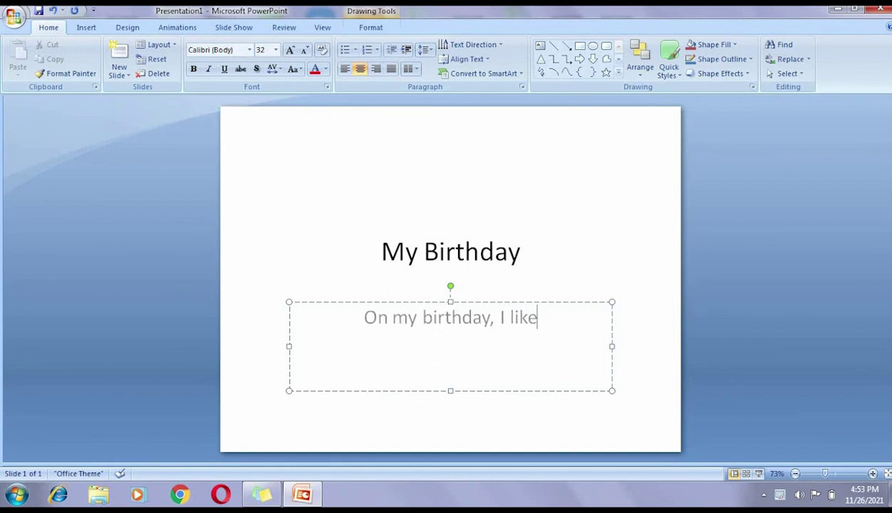
type(" to ")
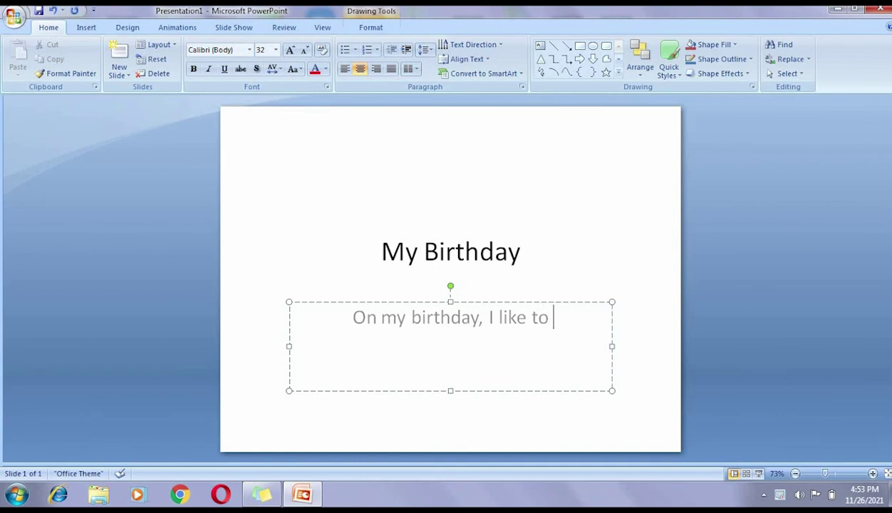
type("get ")
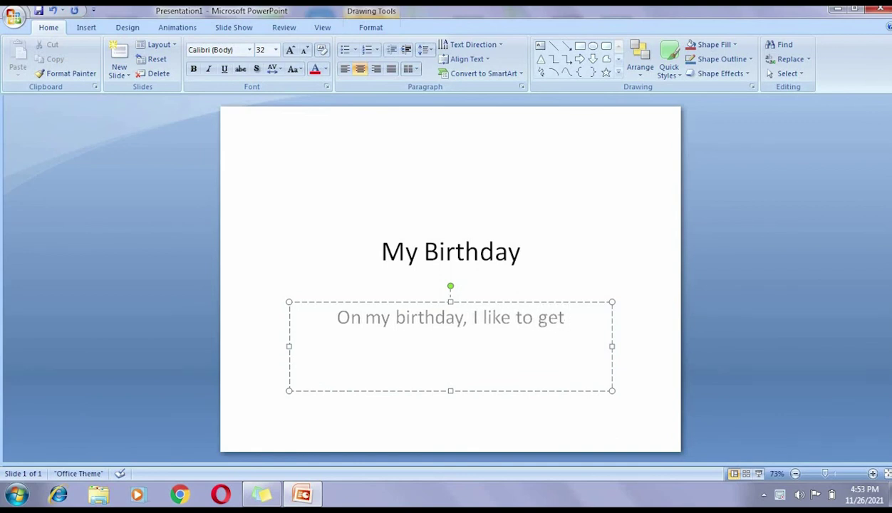
type("lots")
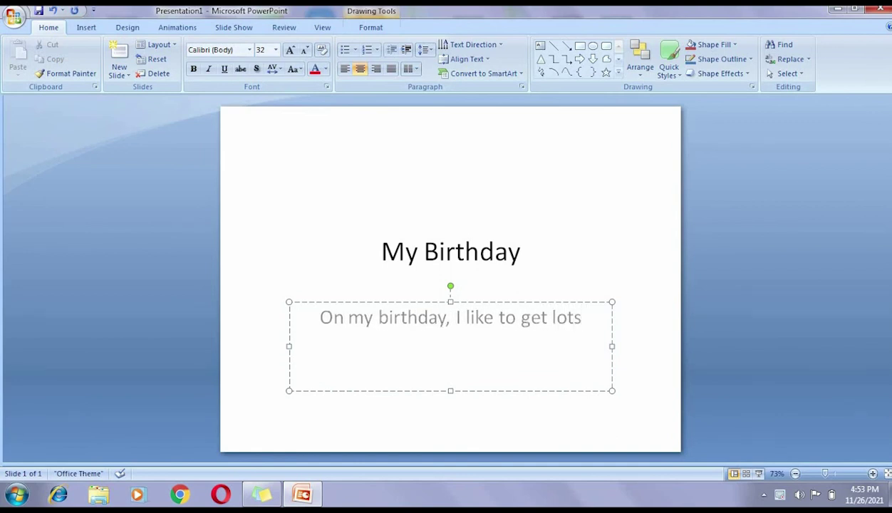
type(" of ba")
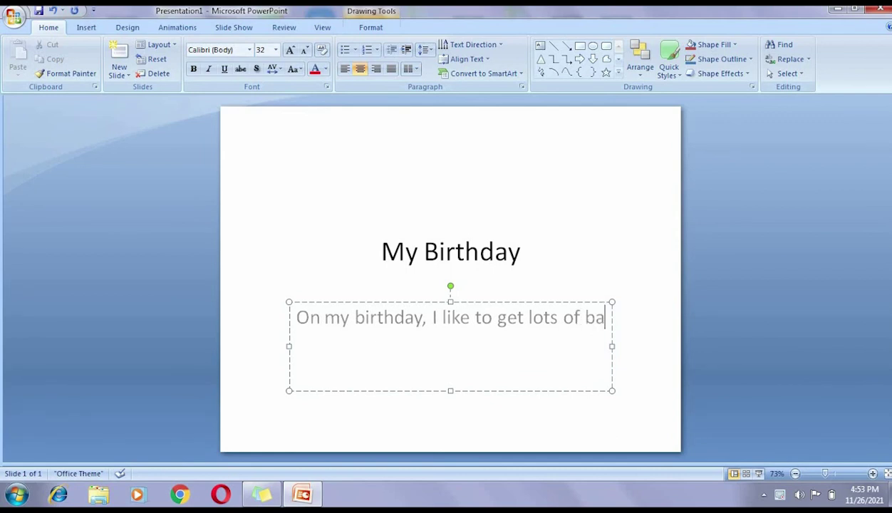
type("lloons")
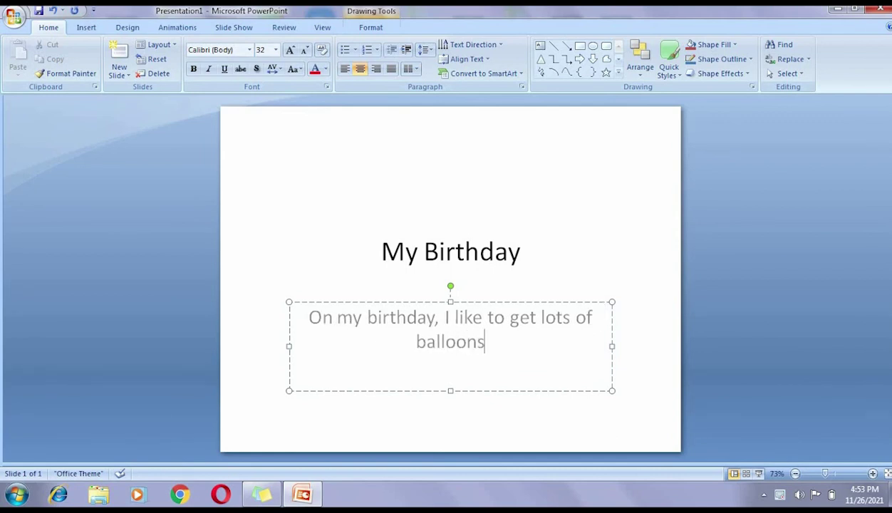
Make the 'My Birthday' title red in the Algerian font.
left_click(425, 260)
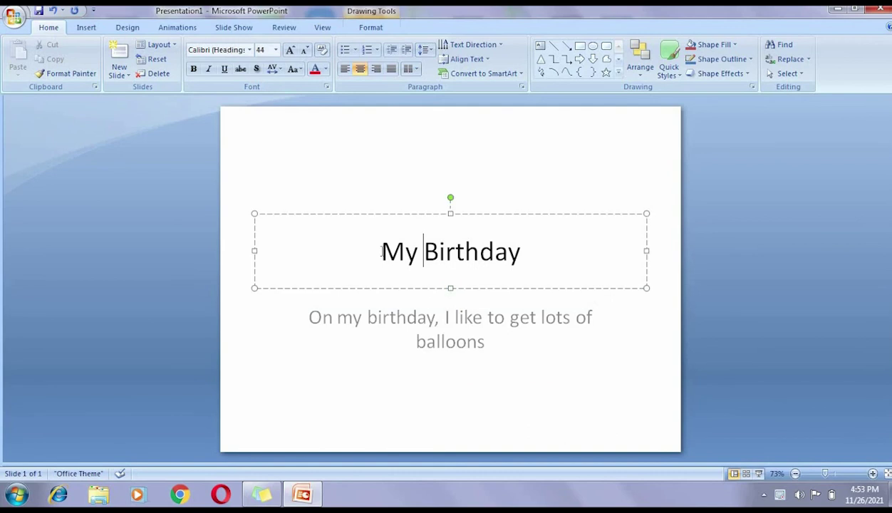
left_click_drag(381, 250, 497, 247)
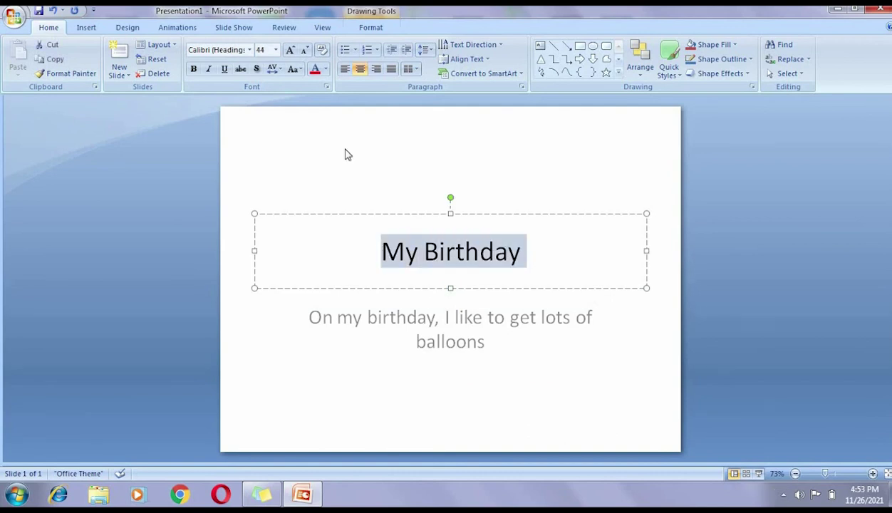
left_click(249, 49)
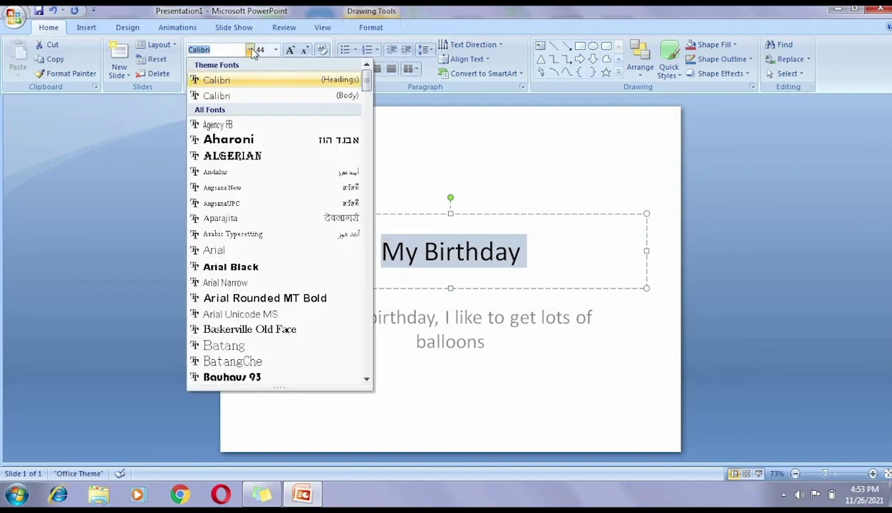
left_click(249, 156)
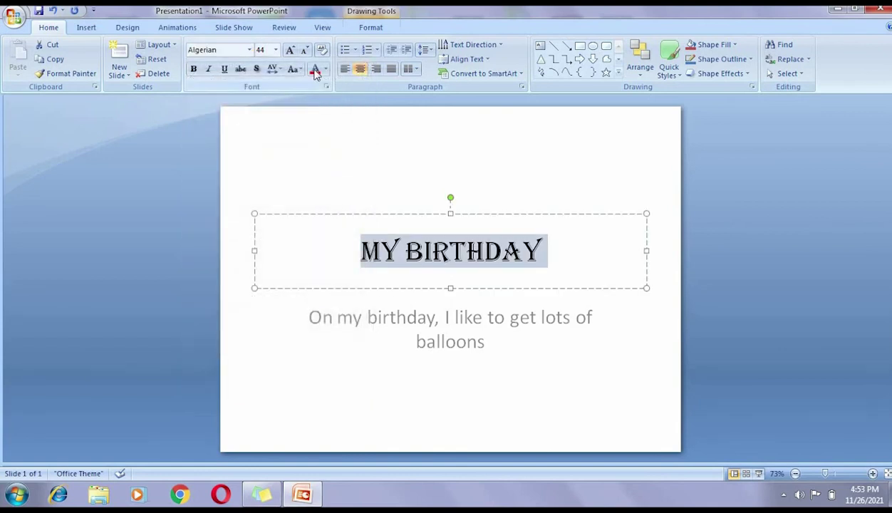
left_click(315, 71)
Set the whole subtitle sentence in Brush Script MT.
left_click(312, 316)
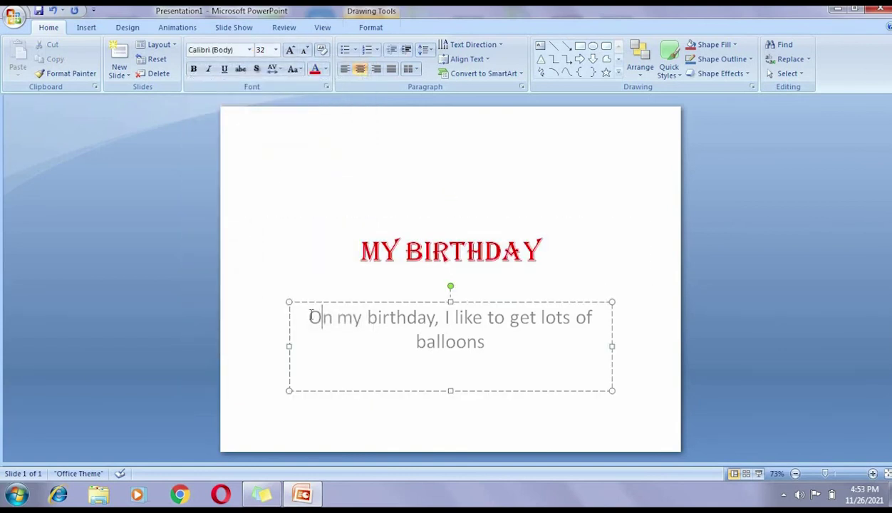
left_click_drag(308, 321, 507, 352)
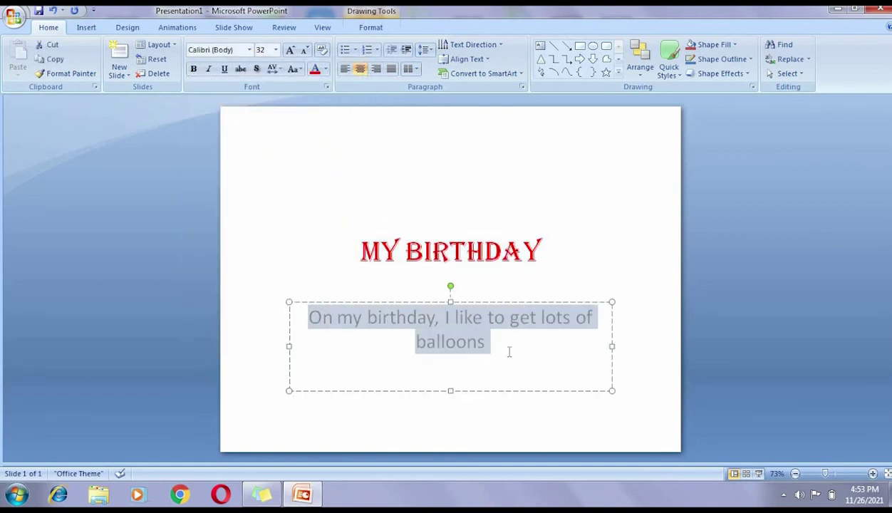
left_click(249, 50)
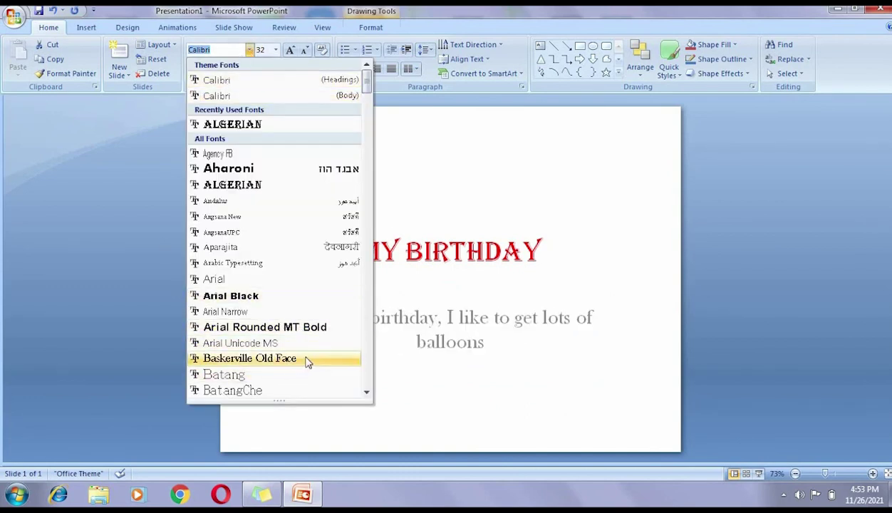
left_click(366, 394)
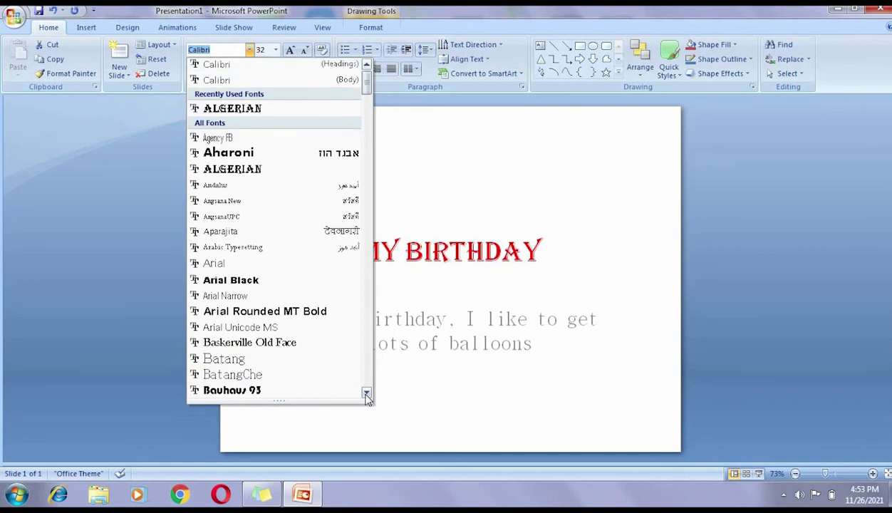
left_click(366, 394)
left_click(366, 394)
left_click(366, 394)
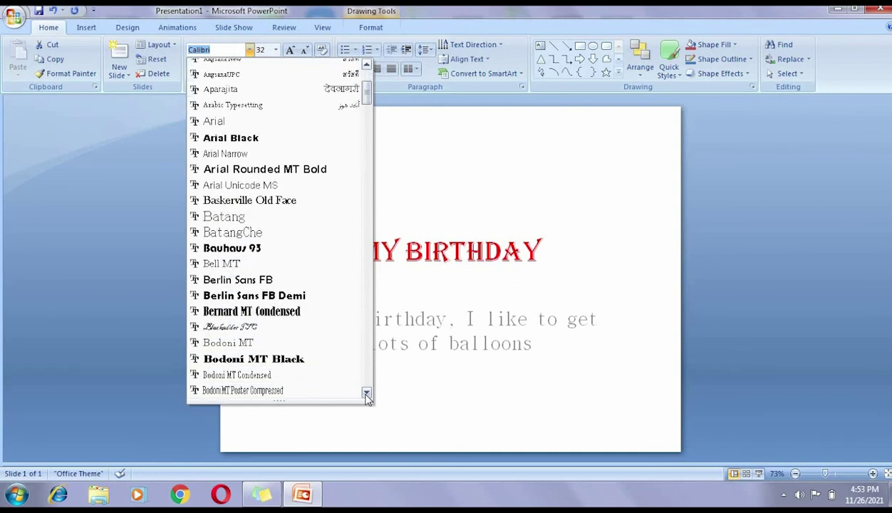
left_click(367, 394)
left_click(366, 394)
left_click(366, 394)
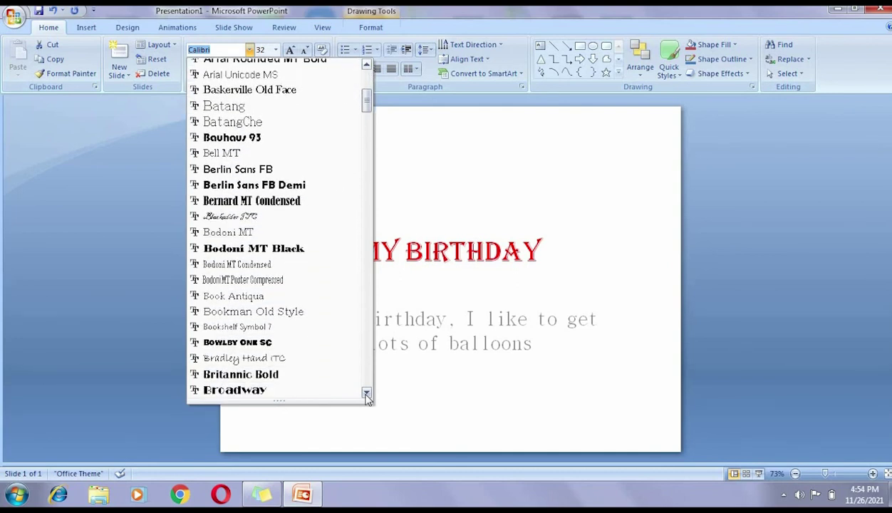
left_click(366, 394)
left_click(366, 394)
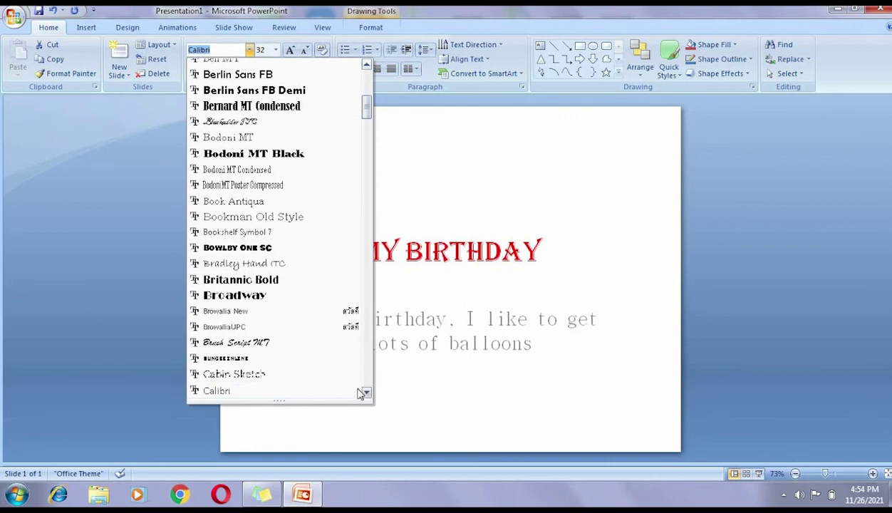
left_click(309, 343)
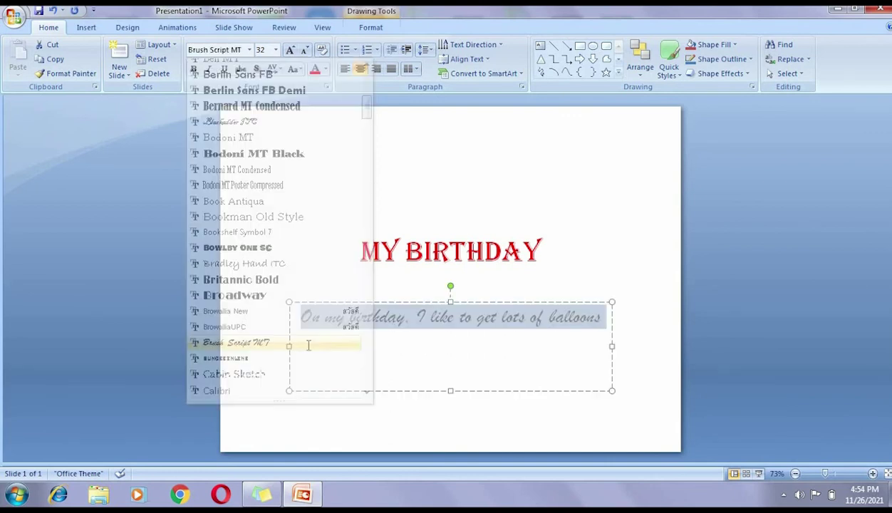
Size the subtitle sentence to 44 pt, trying 40 pt first.
left_click(276, 50)
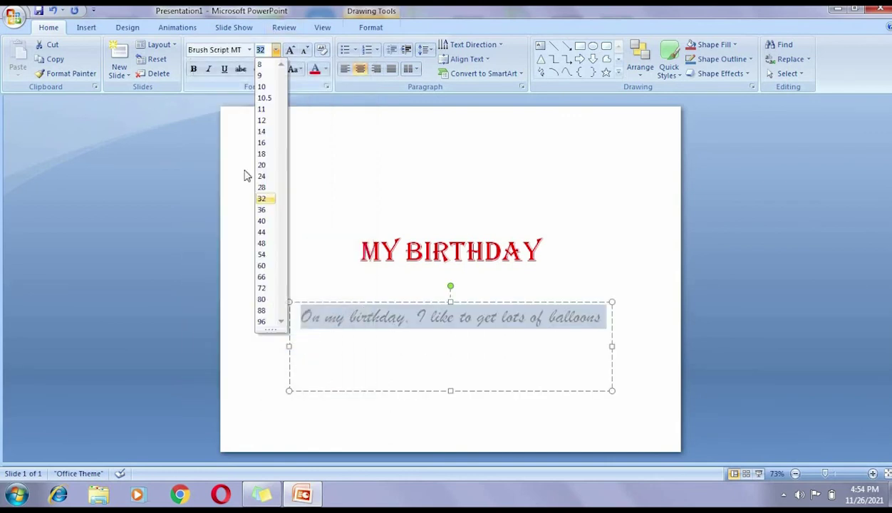
left_click(262, 221)
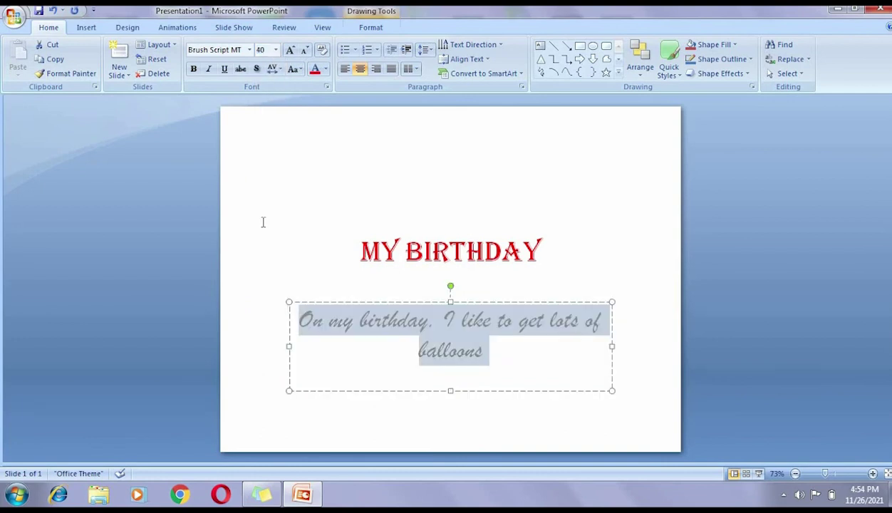
left_click(275, 51)
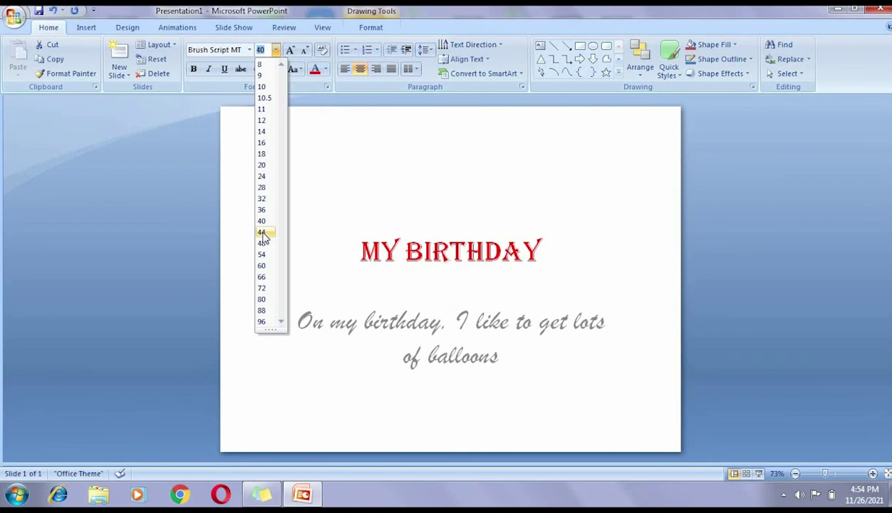
left_click(261, 233)
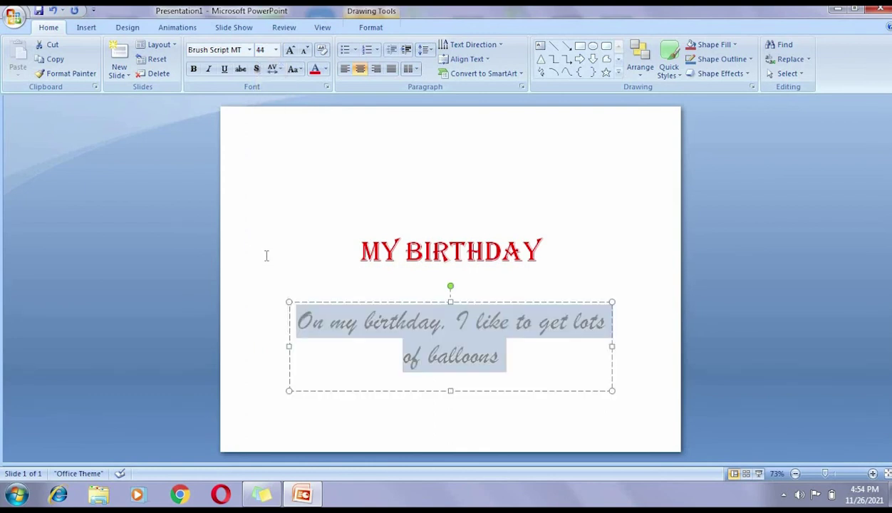
left_click(266, 255)
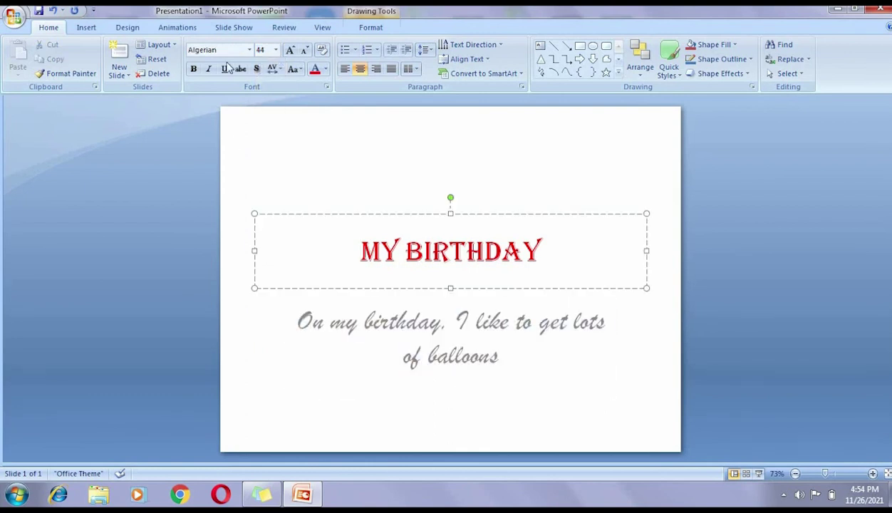
Insert the smily balloon picture from Desktop > birthday party.
left_click(88, 29)
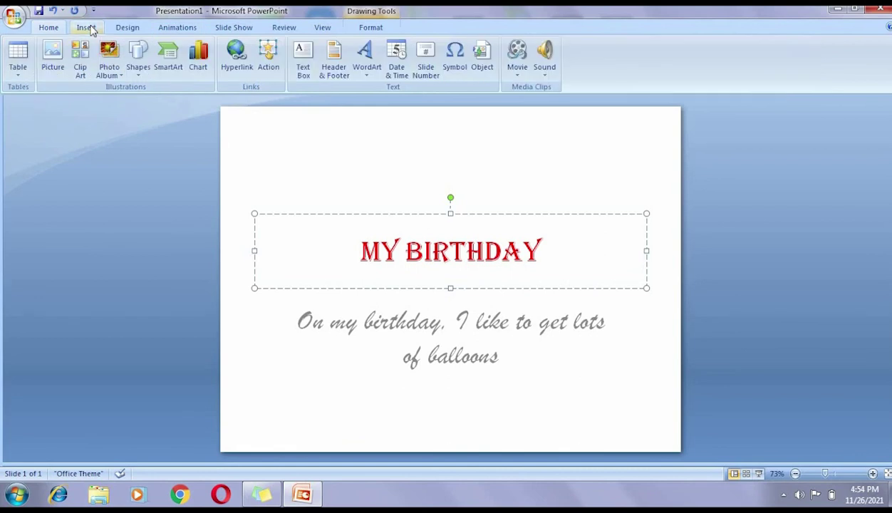
left_click(54, 61)
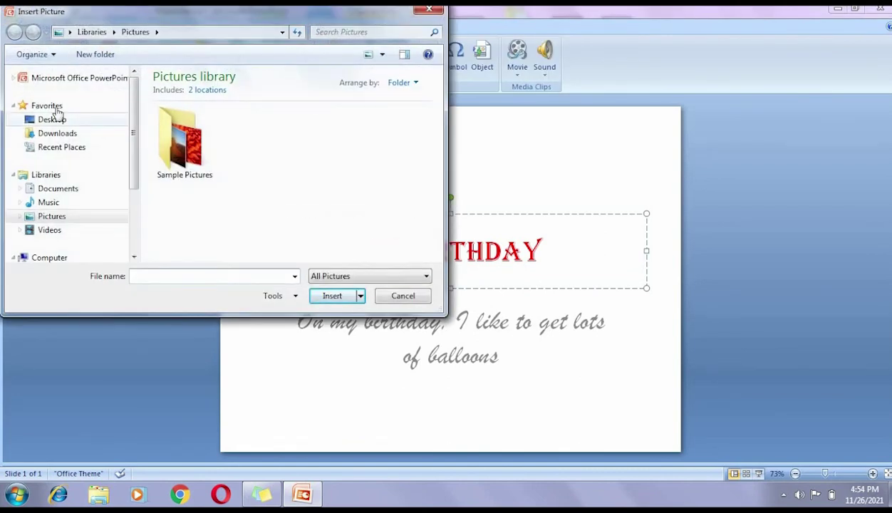
left_click(60, 119)
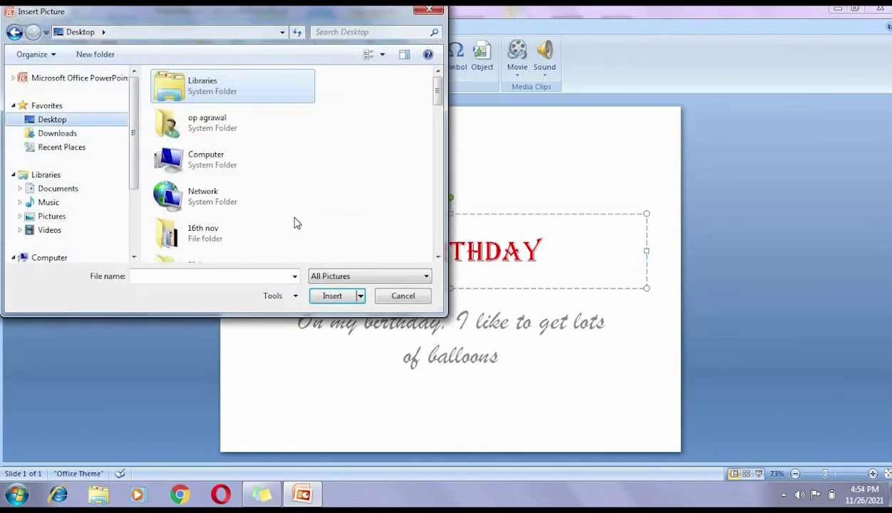
left_click(438, 258)
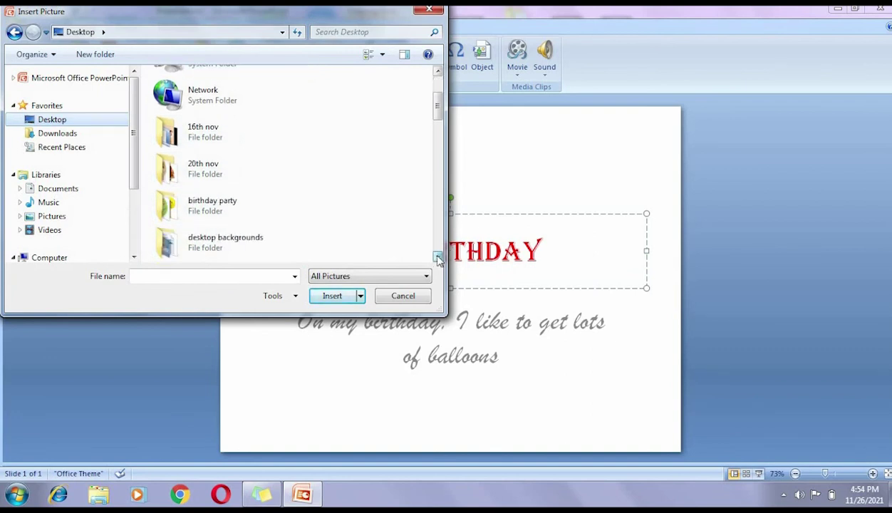
double_click(240, 219)
double_click(403, 103)
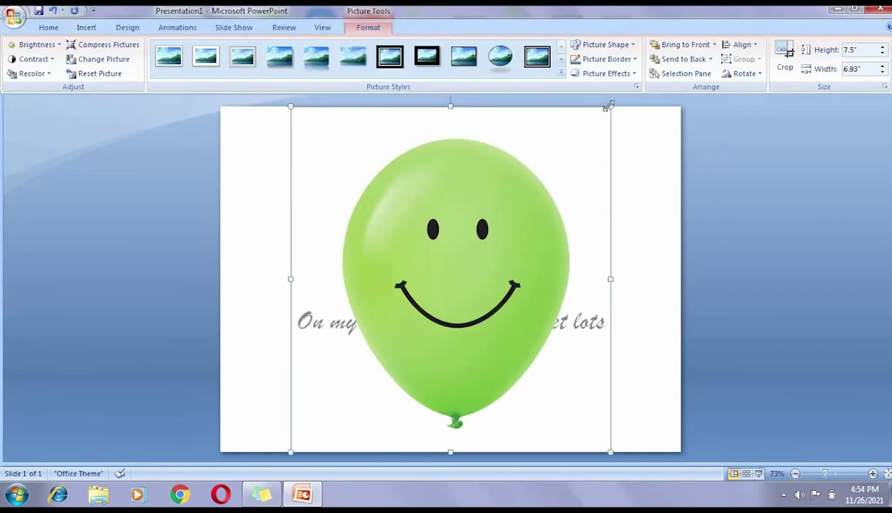
Shrink the green balloon to 2.71 by 2.5 inches and place it top-left.
left_click_drag(609, 106, 428, 303)
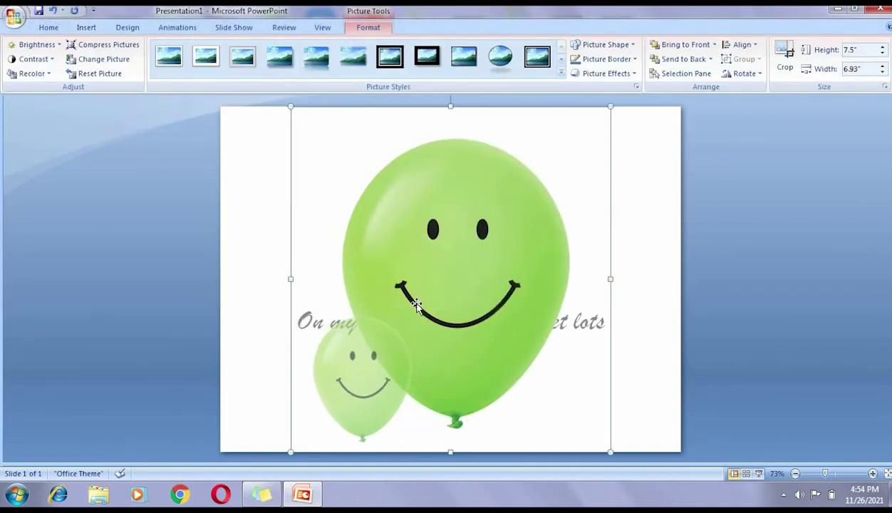
left_click_drag(366, 385, 295, 190)
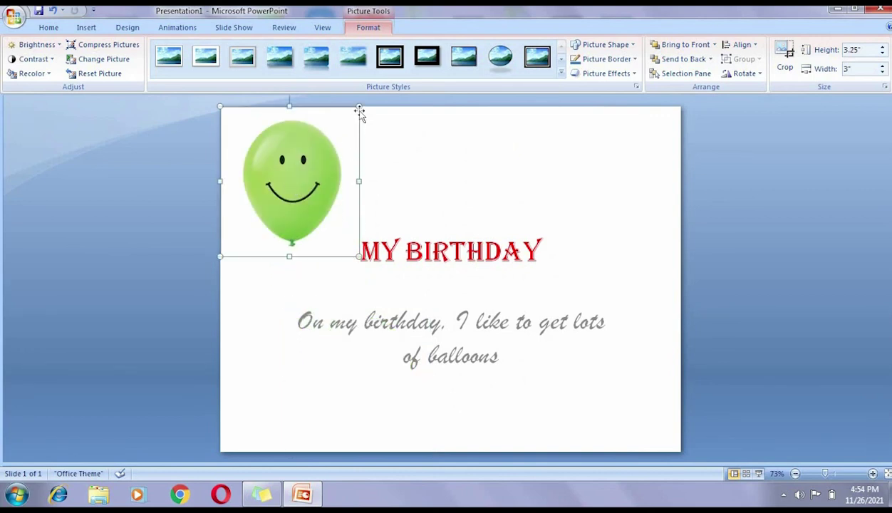
left_click_drag(334, 147, 336, 132)
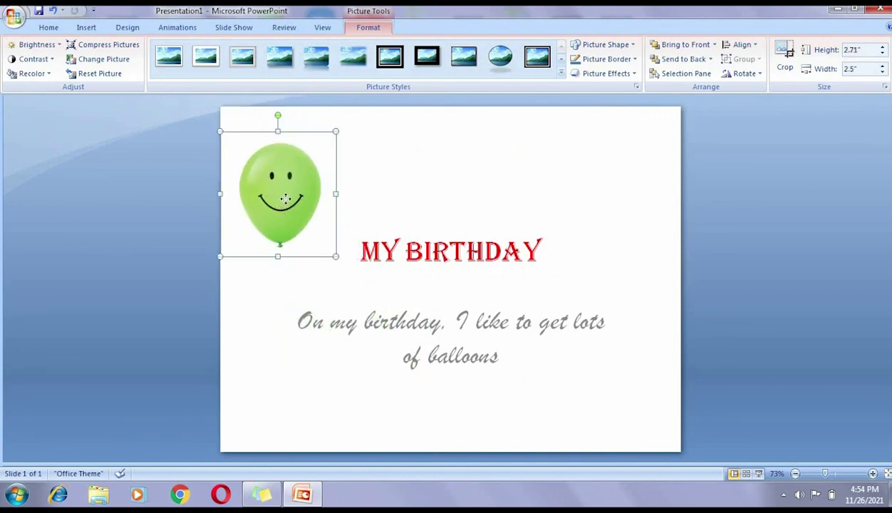
mouse_move(280, 208)
left_mouse_down()
mouse_move(301, 187)
mouse_move(292, 198)
left_mouse_up()
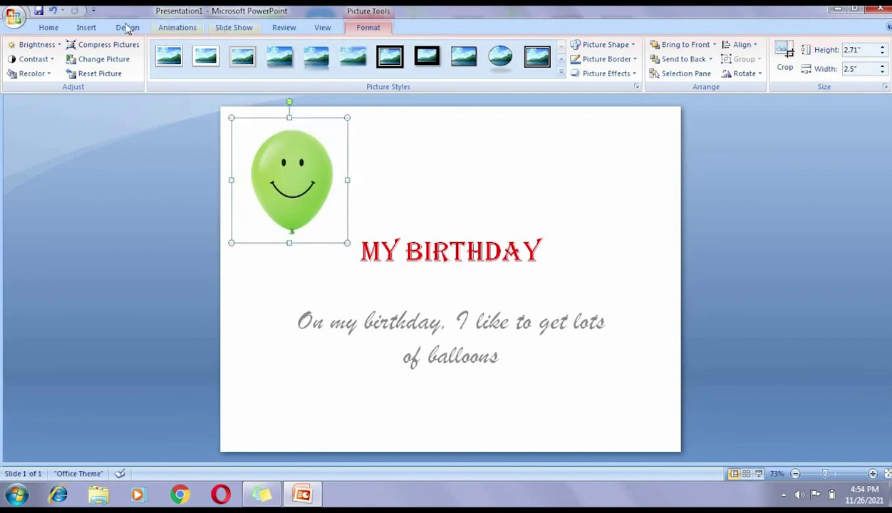
left_click(86, 28)
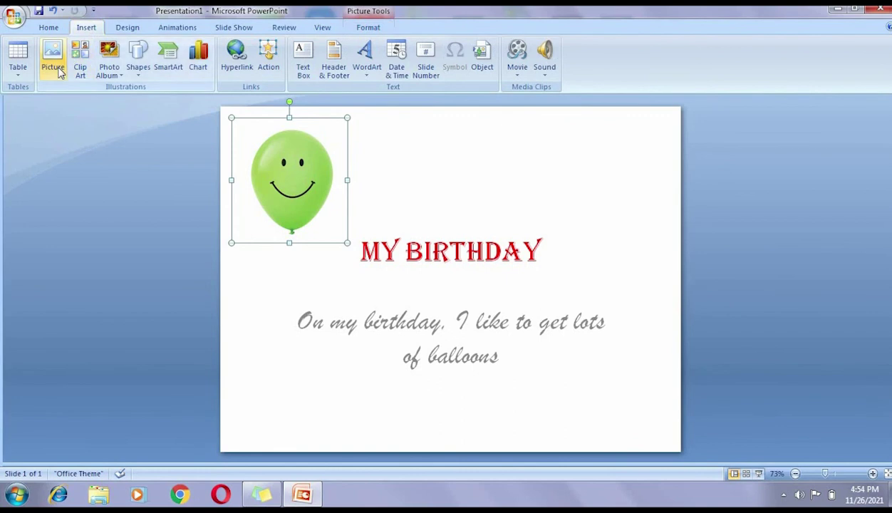
Insert the balloon5_adobespark picture, shrink it and place it at the top centre.
left_click(51, 57)
double_click(326, 116)
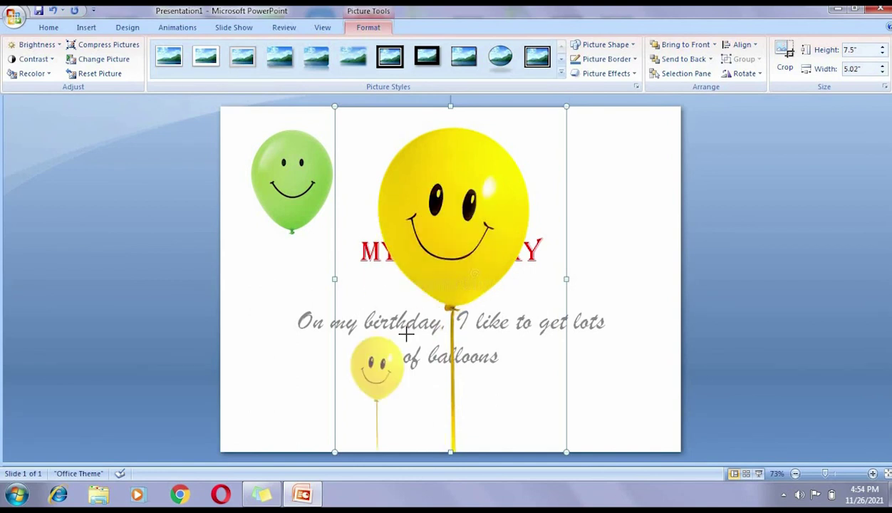
left_click_drag(445, 268, 415, 333)
left_click_drag(400, 234, 399, 176)
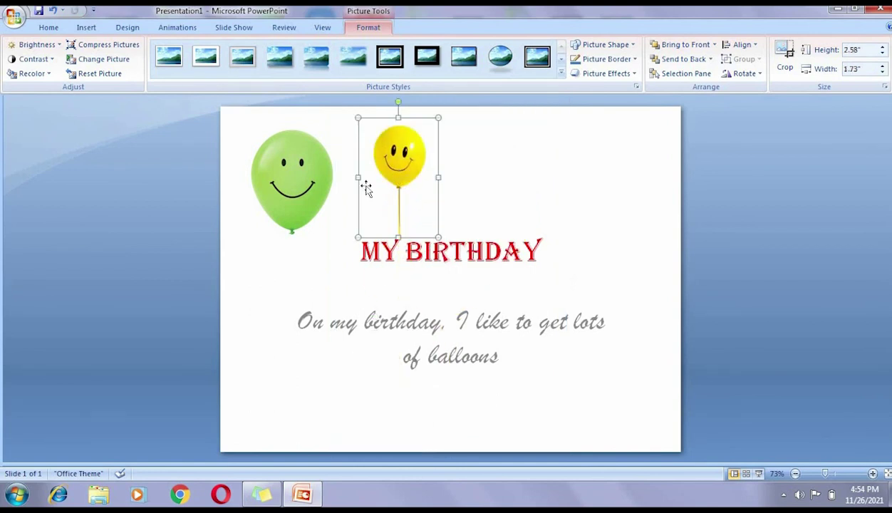
left_click(303, 267)
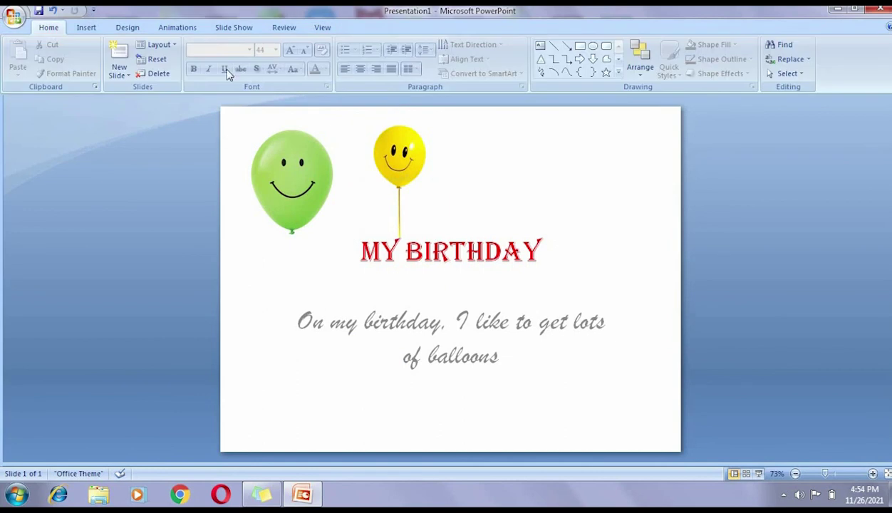
Insert a second balloon5_adobespark copy, shrink it and line it up top-right.
left_click(98, 31)
left_click(58, 74)
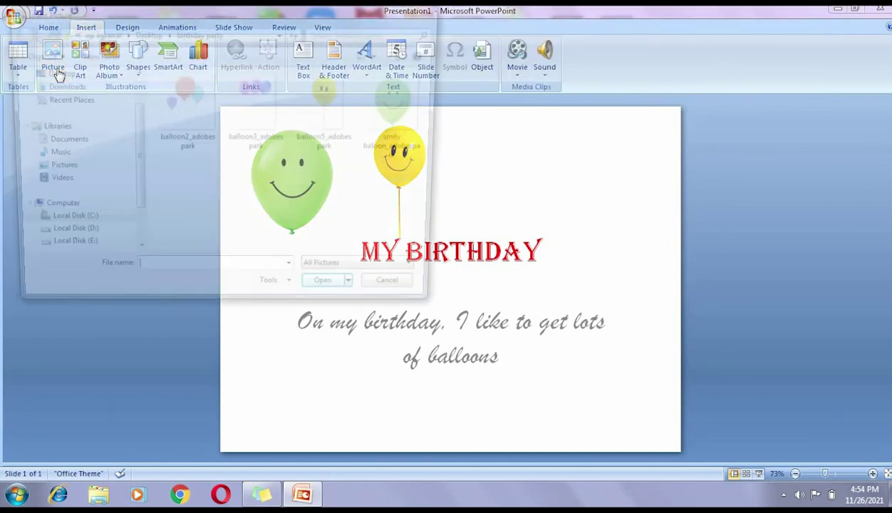
left_click(329, 114)
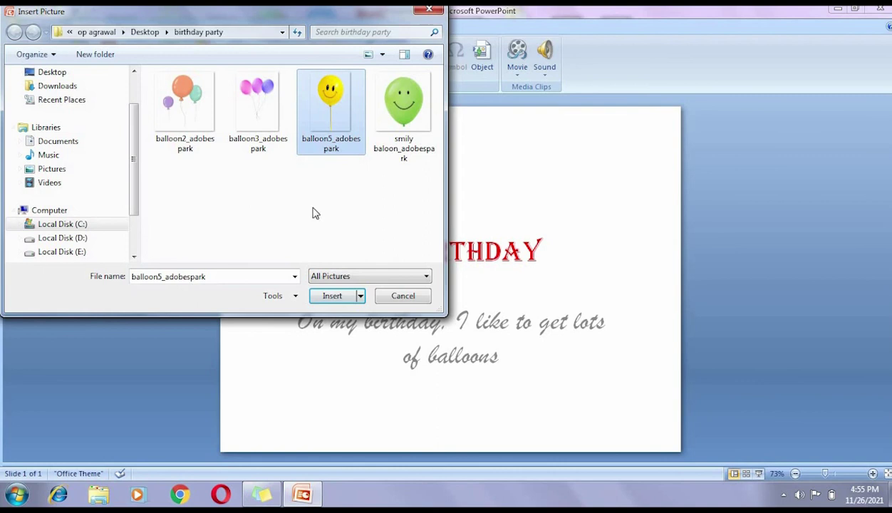
left_click(345, 296)
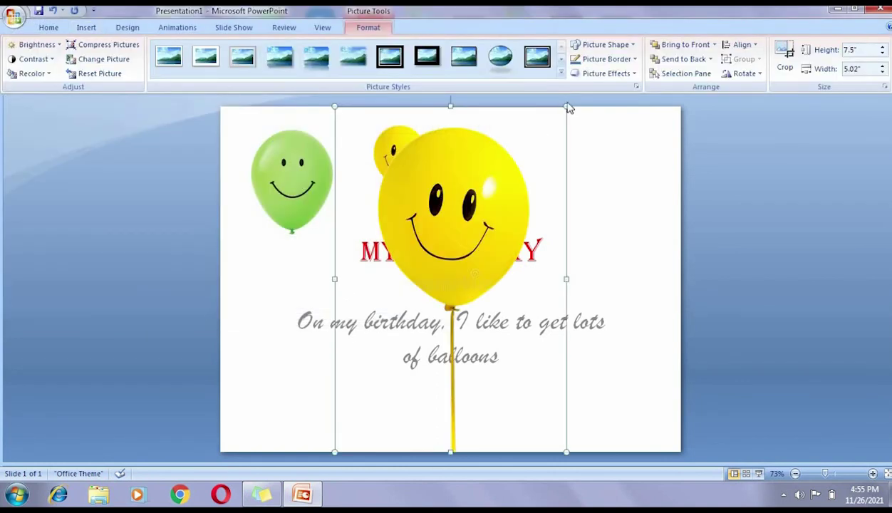
left_click_drag(566, 106, 443, 290)
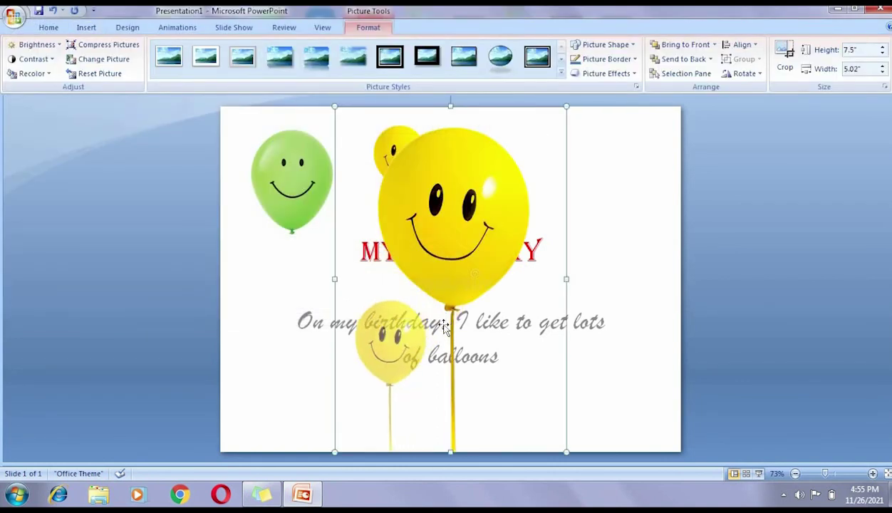
left_click_drag(395, 356, 512, 184)
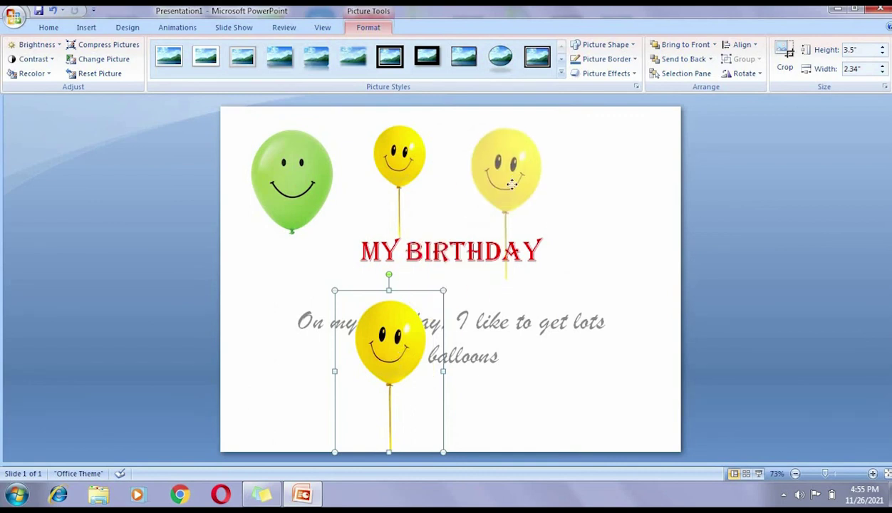
left_click_drag(557, 106, 527, 152)
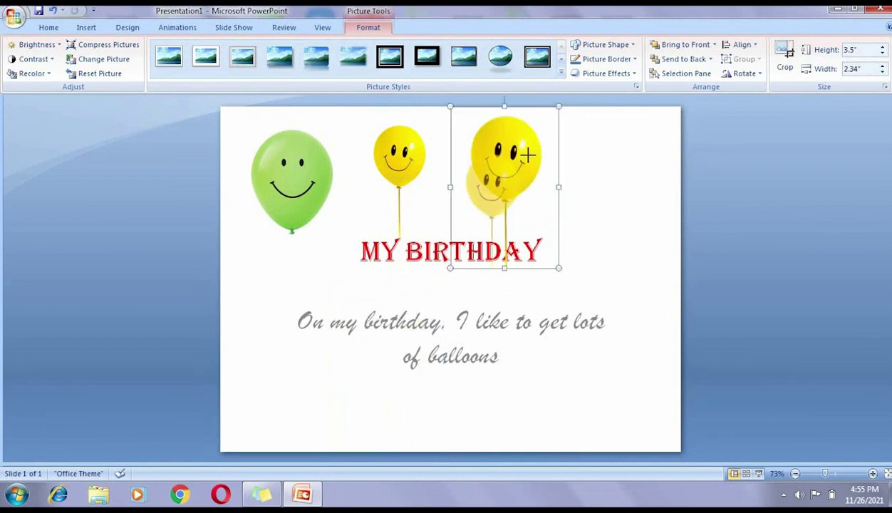
mouse_move(498, 182)
left_mouse_down()
mouse_move(503, 160)
mouse_move(499, 175)
left_mouse_up()
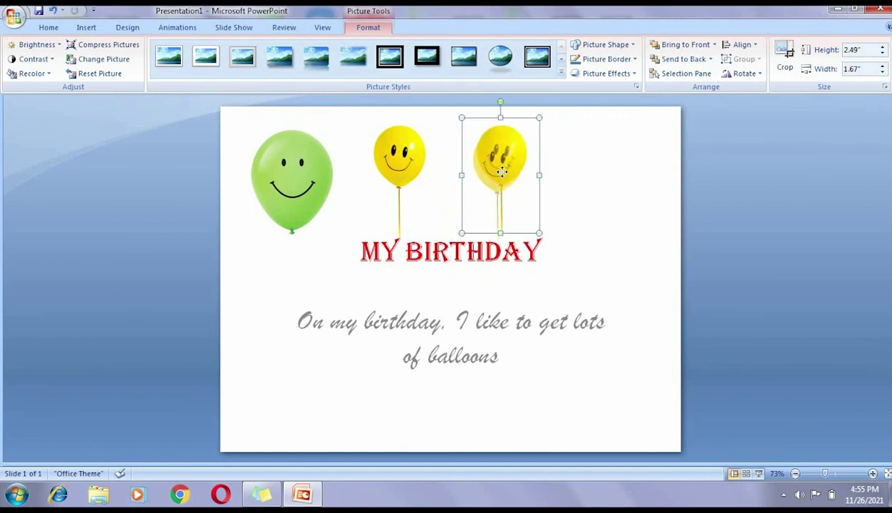
left_click(324, 285)
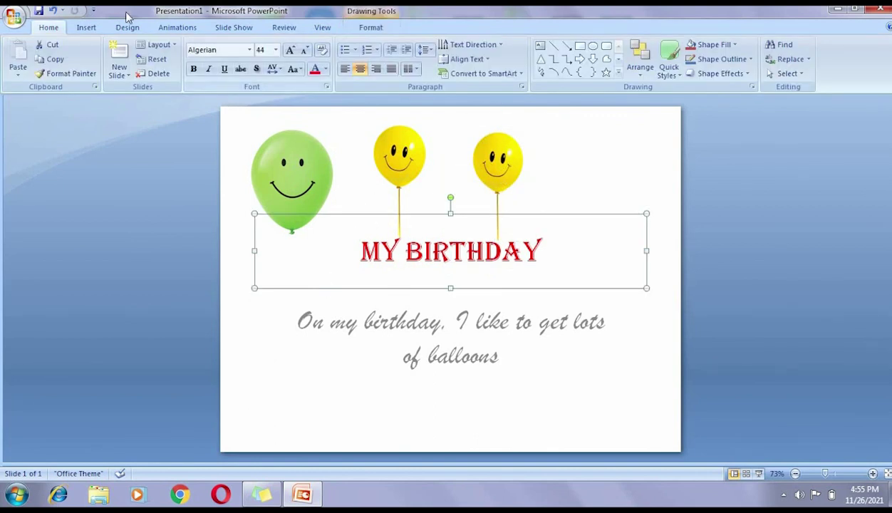
Insert another green smily balloon, shrink it and place it top-right.
left_click(86, 29)
left_click(54, 57)
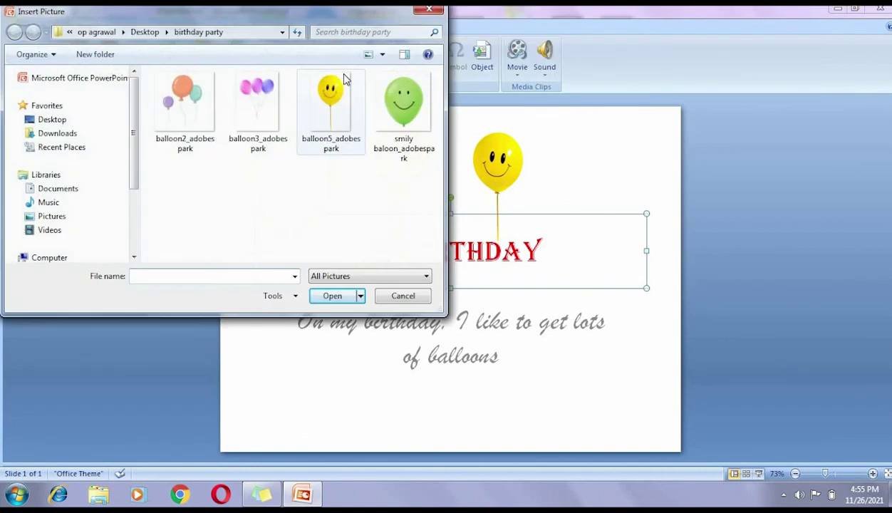
double_click(389, 114)
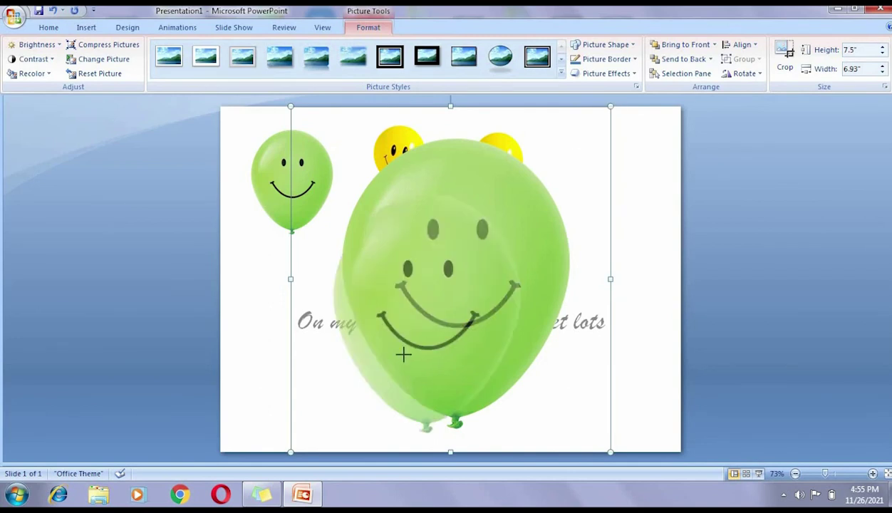
left_click_drag(610, 107, 405, 328)
mouse_move(348, 389)
left_mouse_down()
mouse_move(559, 222)
mouse_move(557, 189)
left_mouse_up()
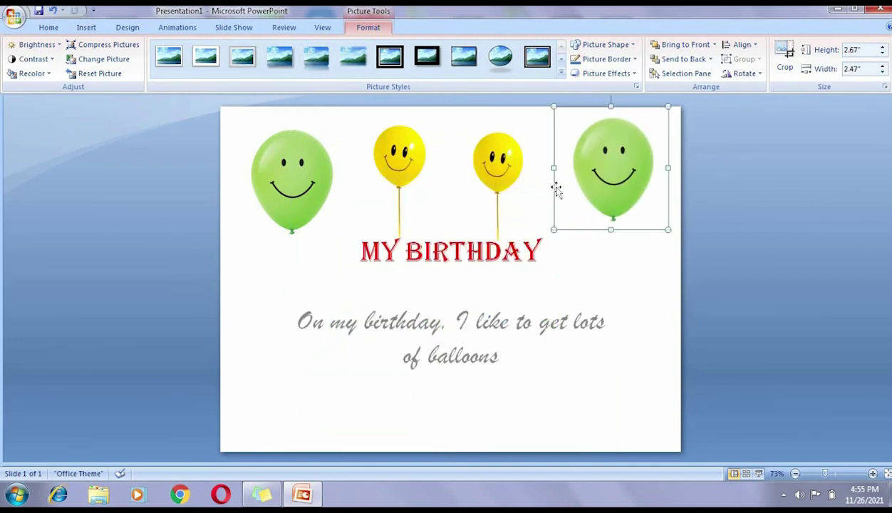
Nudge the right-hand yellow balloon up level with the other yellow one.
left_click(499, 177)
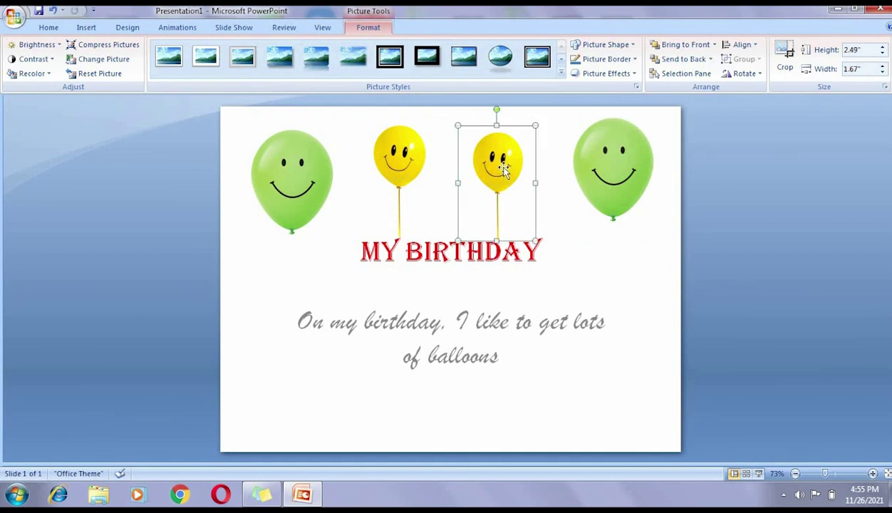
left_click_drag(515, 143, 520, 136)
left_click(317, 306)
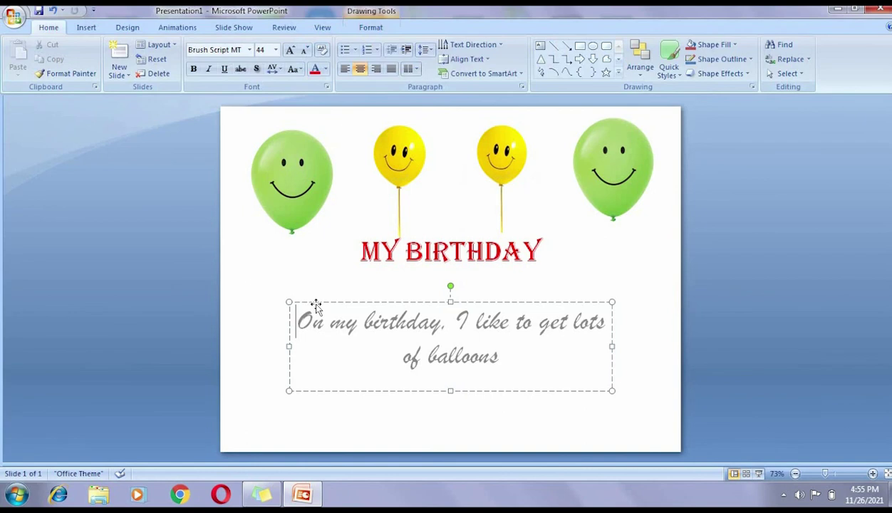
Insert the balloon2 picture of orange, teal and purple balloons.
left_click(86, 27)
left_click(52, 63)
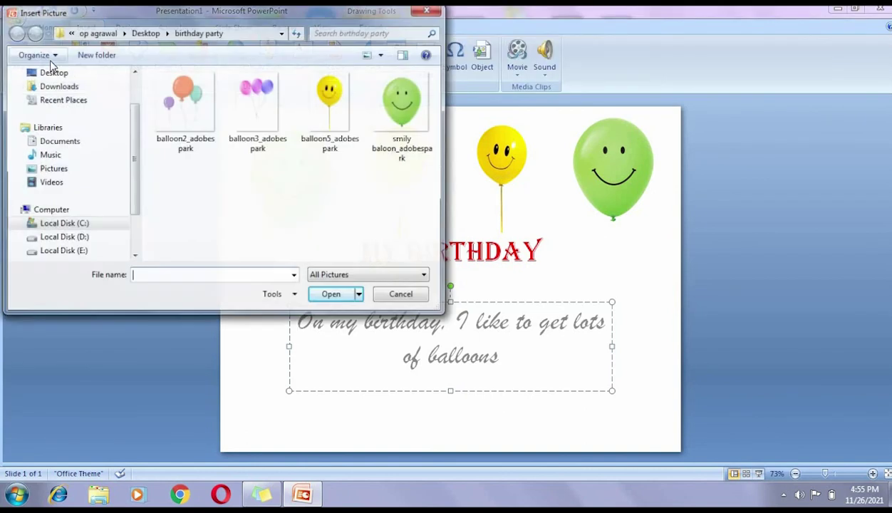
double_click(195, 112)
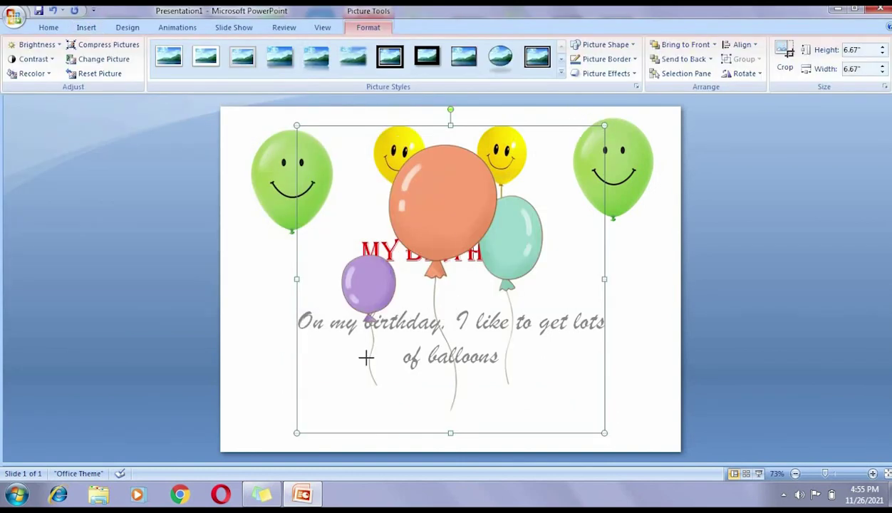
Size the balloon2 cluster to about 2.08 inches and place it bottom-left.
mouse_move(604, 125)
left_mouse_down()
mouse_move(358, 371)
mouse_move(385, 344)
left_mouse_up()
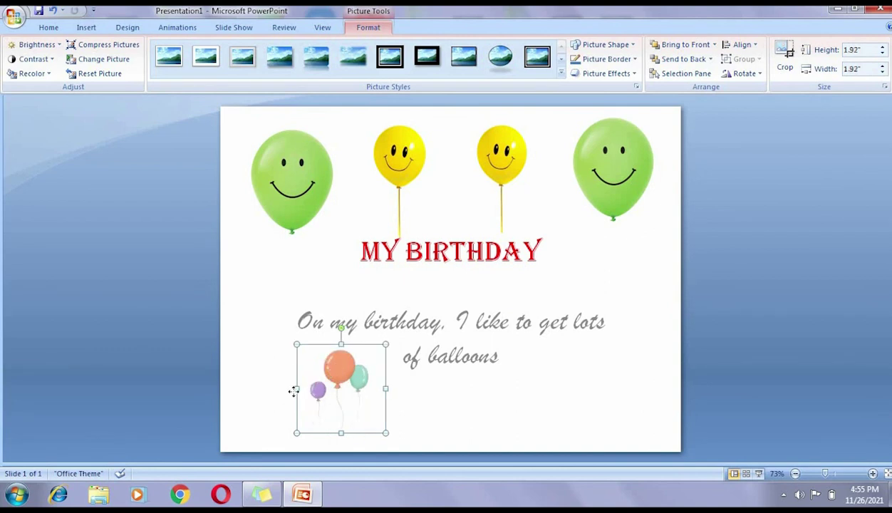
left_click_drag(294, 391, 247, 399)
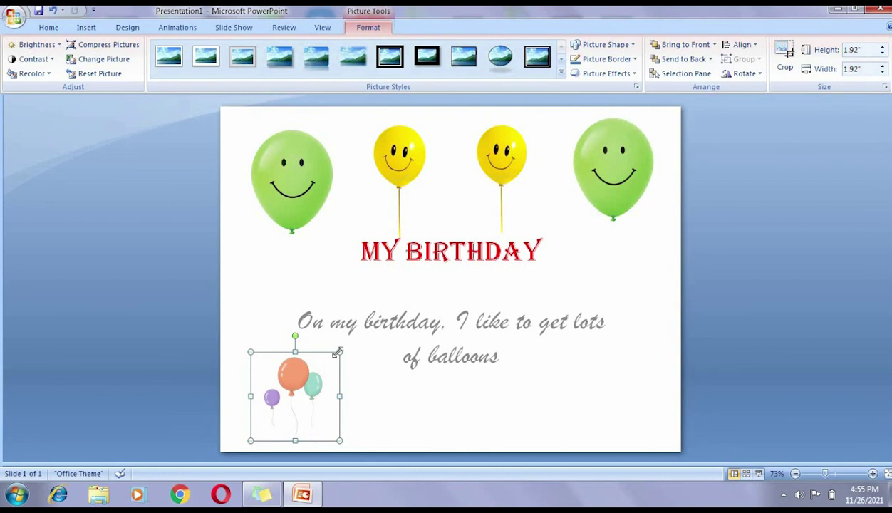
left_click_drag(340, 351, 349, 344)
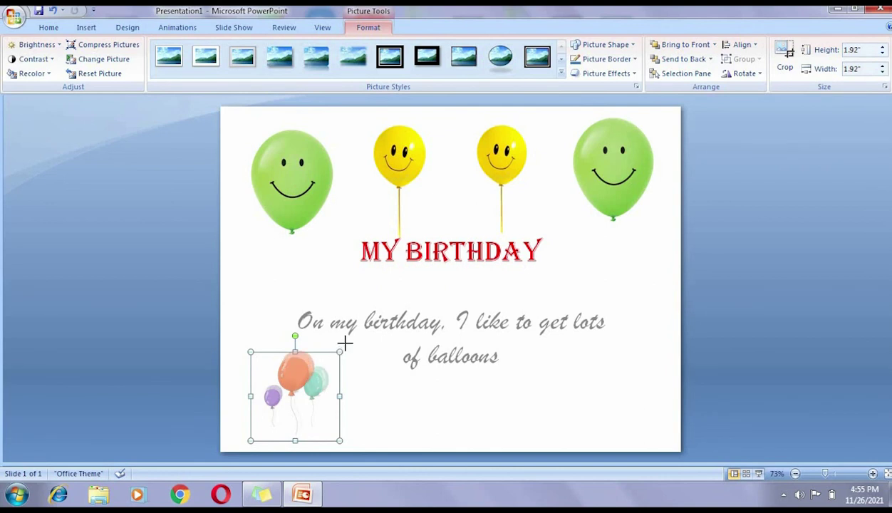
left_click(367, 372)
left_click(308, 365)
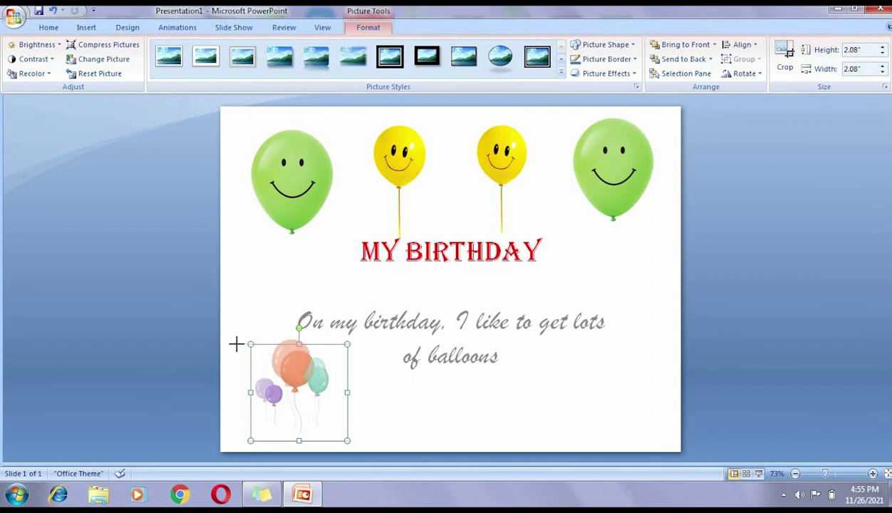
left_click_drag(241, 344, 232, 329)
Insert the balloon3 picture of pink, purple and blue balloons.
left_click(280, 304)
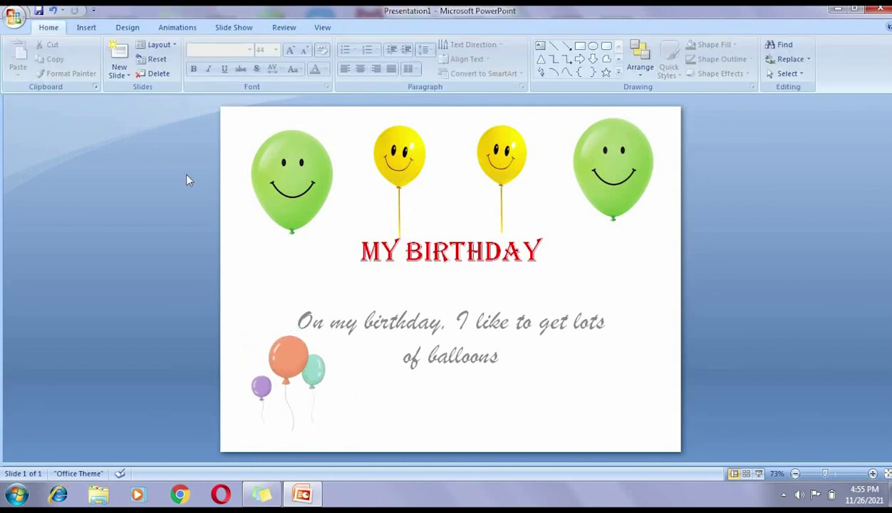
left_click(84, 28)
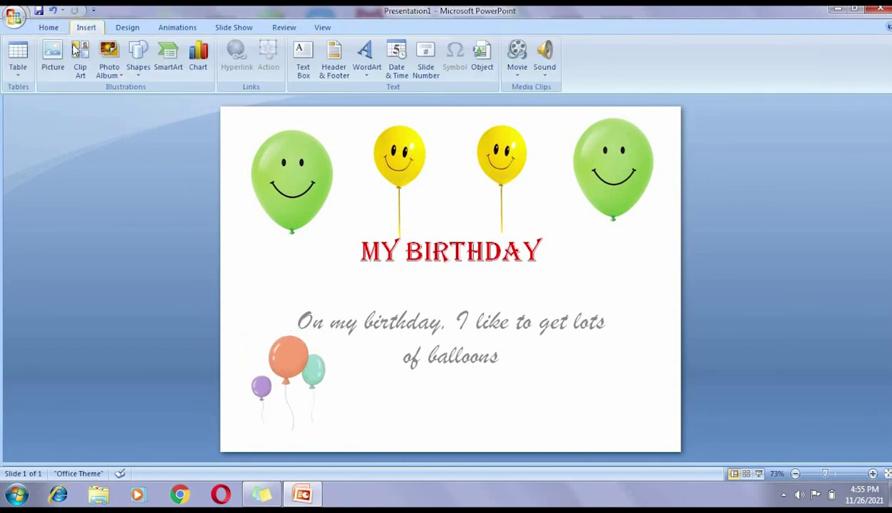
left_click(55, 65)
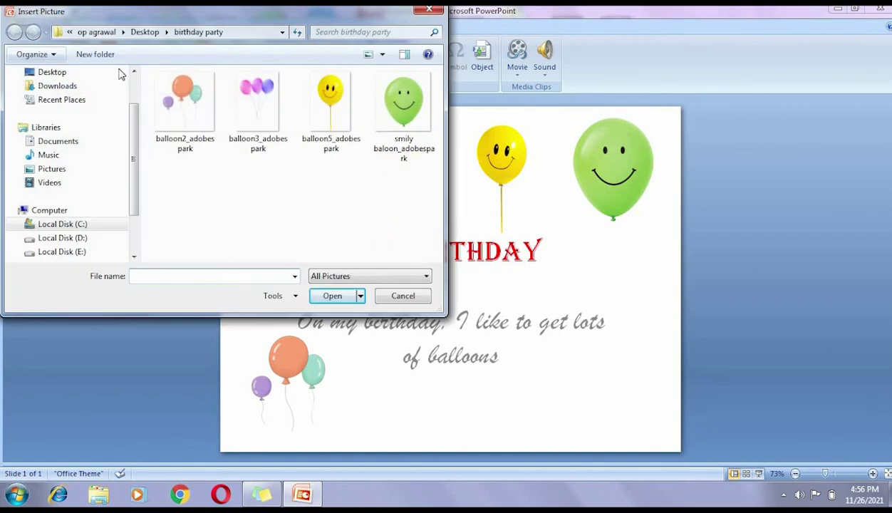
double_click(235, 111)
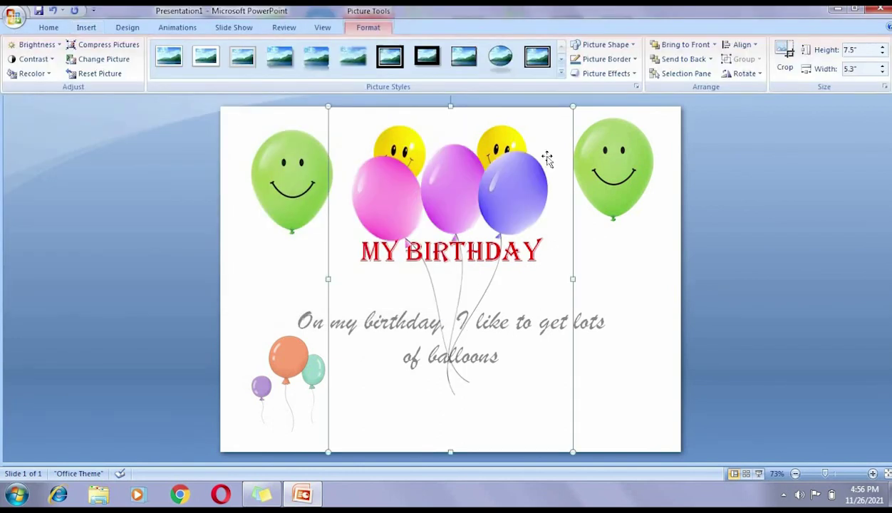
Resize the balloon3 cluster to 2.83 by 2 inches at the bottom-right corner.
left_click_drag(572, 103, 403, 329)
left_click_drag(378, 377, 601, 389)
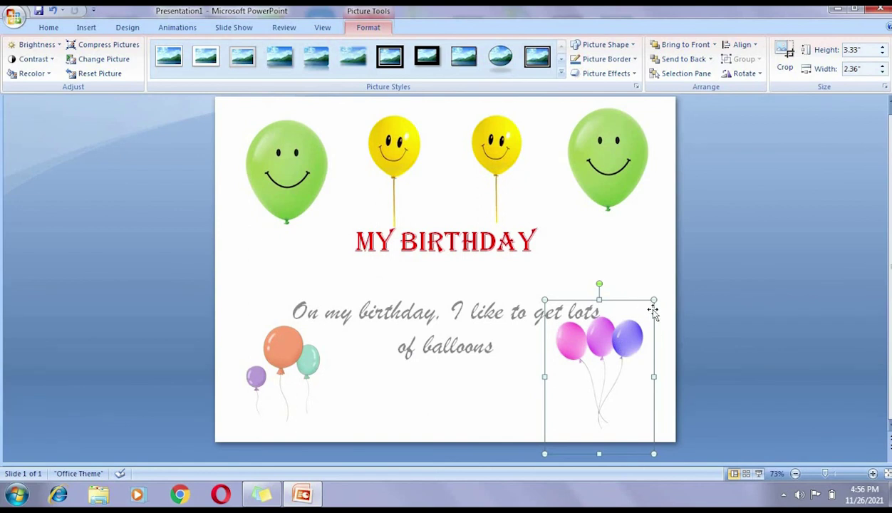
left_click_drag(640, 326, 637, 325)
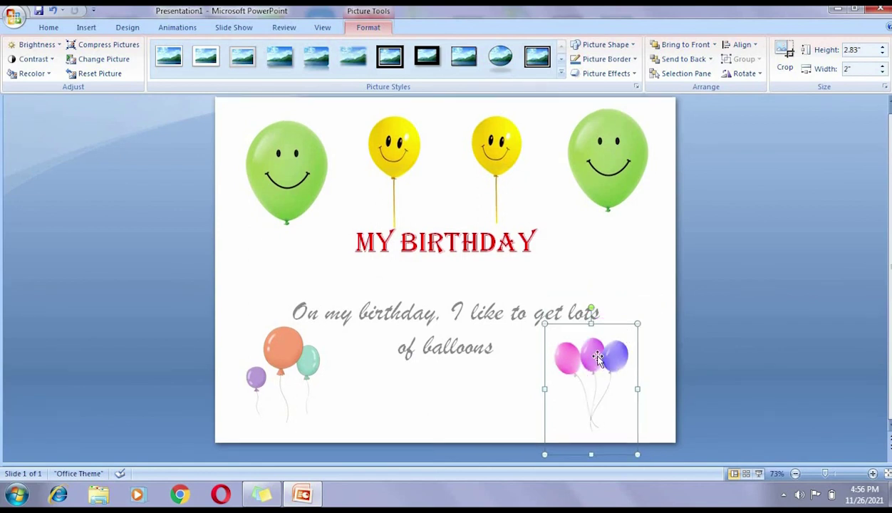
left_click_drag(600, 352, 619, 348)
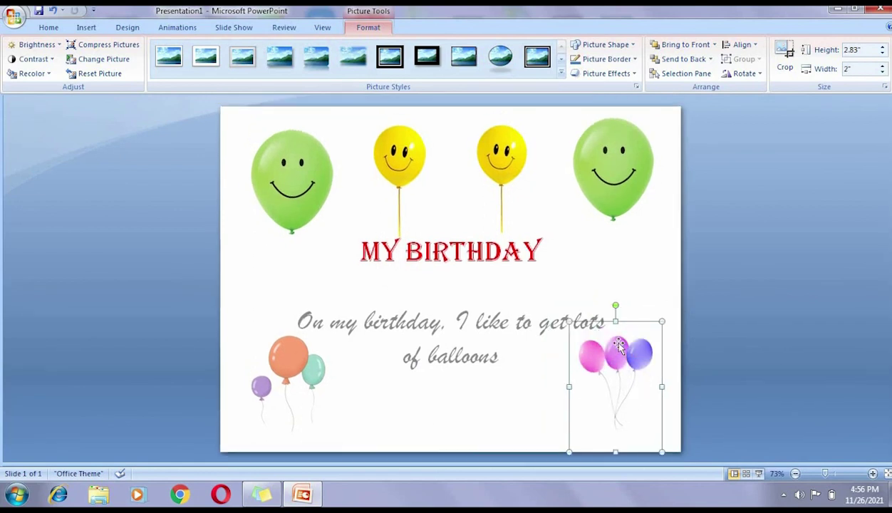
left_click(637, 254)
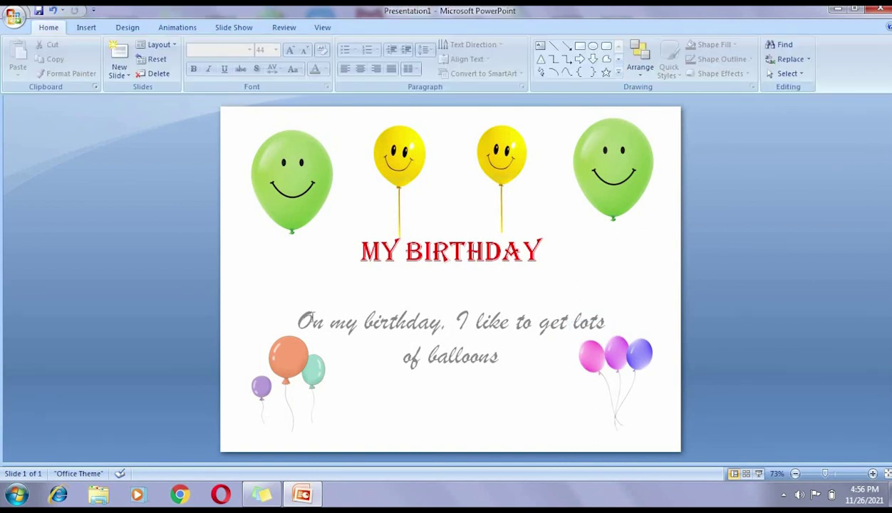
Colour the entire 'On my birthday…' subtitle sentence Dark Blue.
left_click_drag(297, 317, 429, 327)
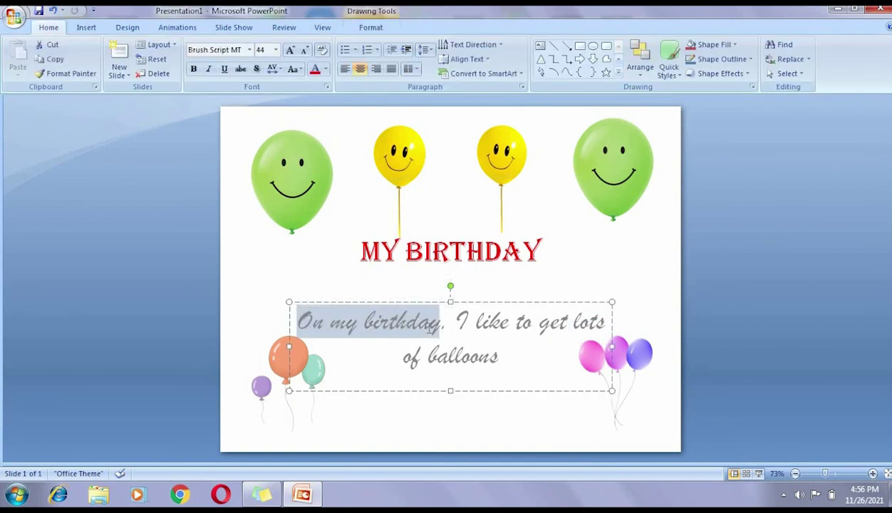
left_click_drag(522, 360, 513, 354)
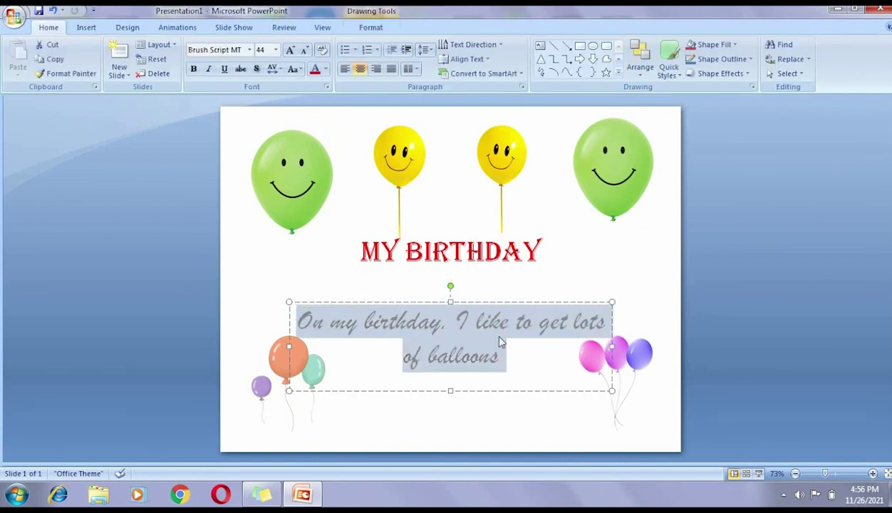
left_click(326, 70)
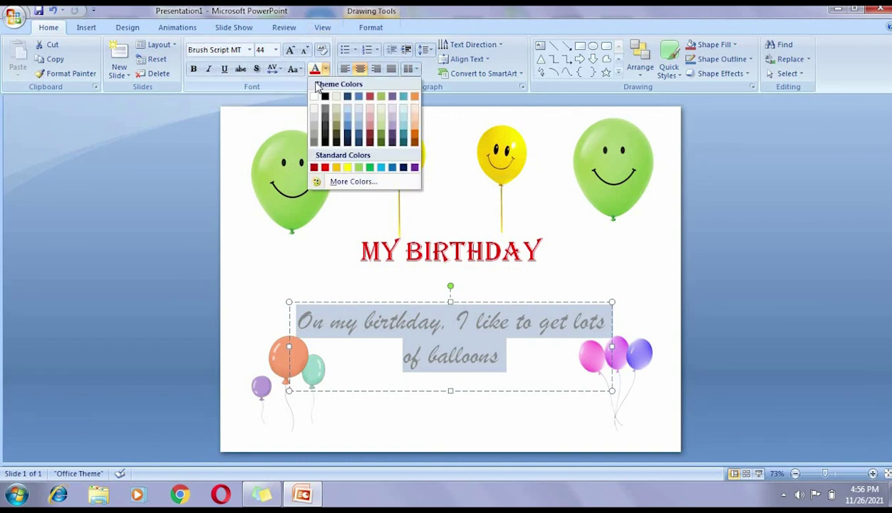
left_click(404, 167)
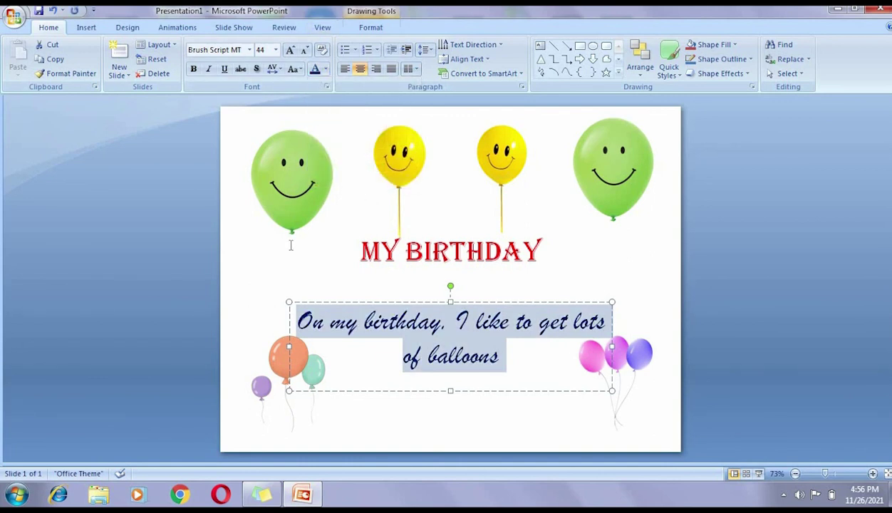
left_click(131, 29)
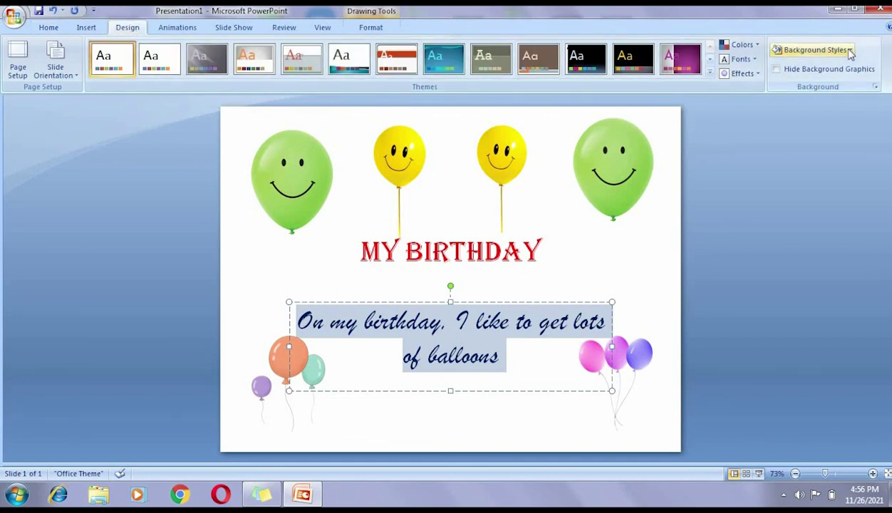
Fill the slide background with a solid light peach colour via Format Background.
left_click(819, 49)
left_click(713, 193)
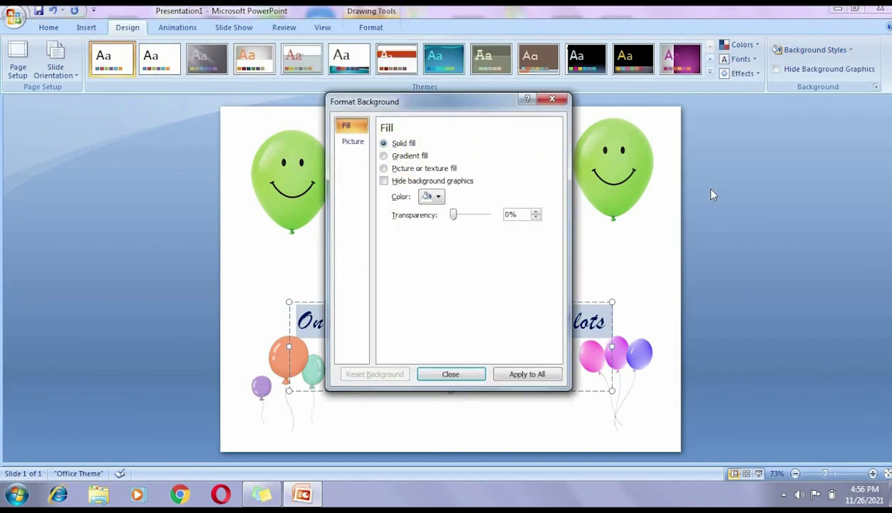
left_click(438, 197)
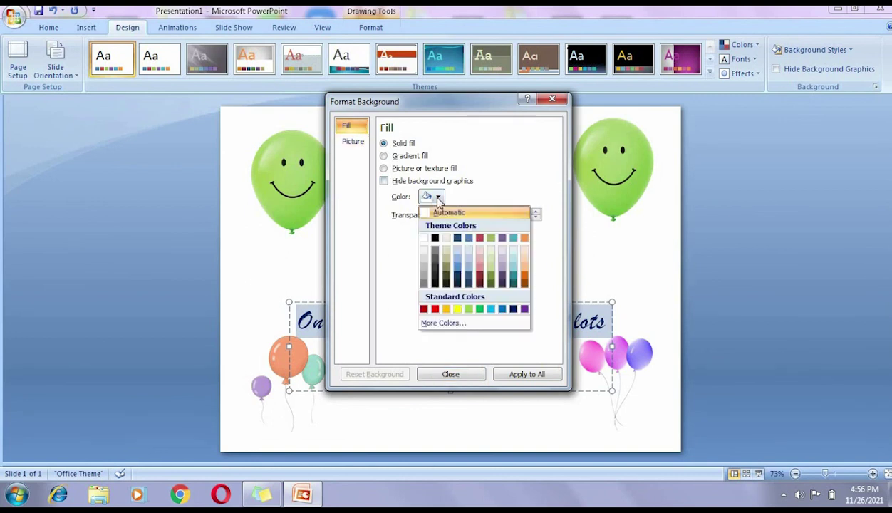
left_click(525, 260)
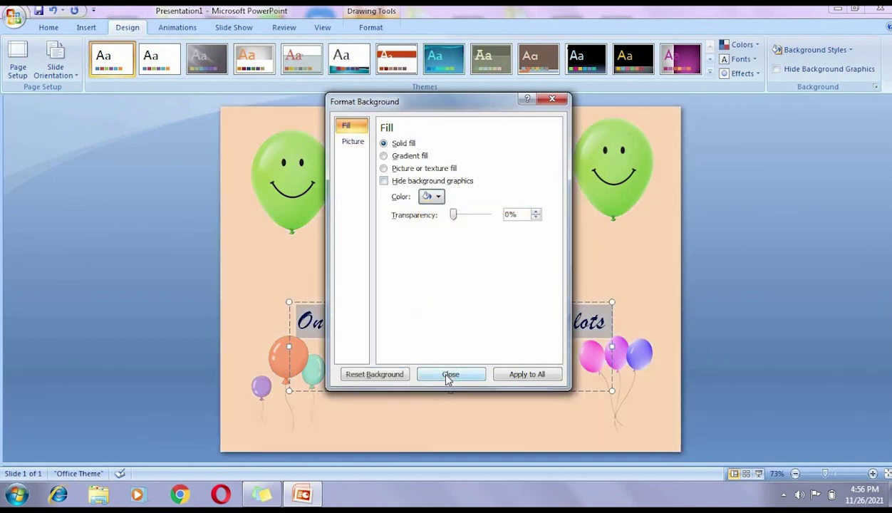
left_click(449, 376)
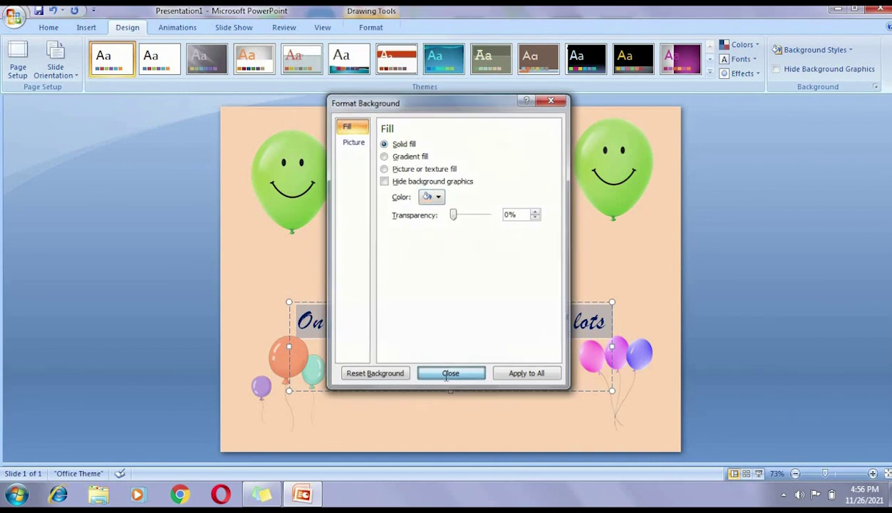
left_click(264, 282)
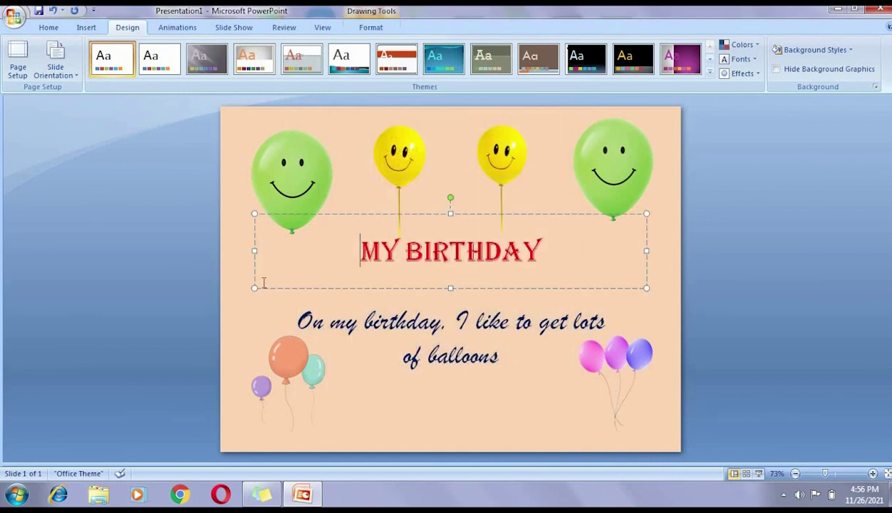
left_click(437, 440)
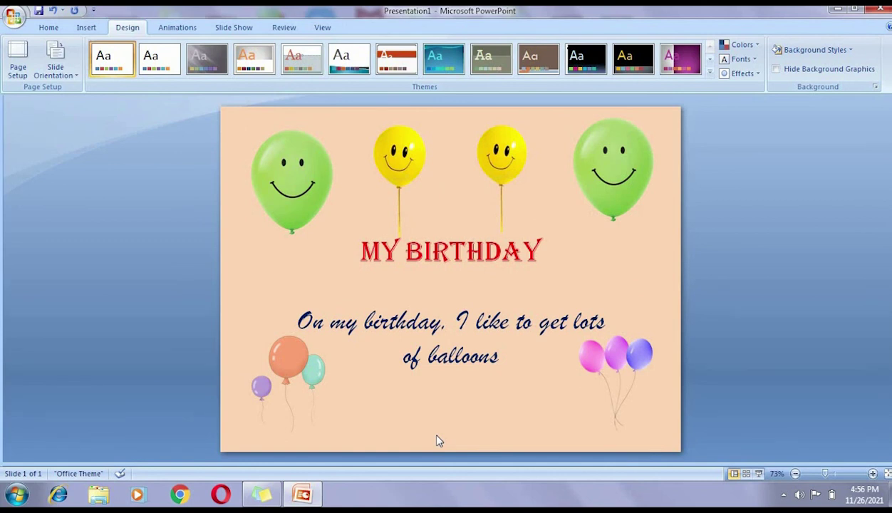